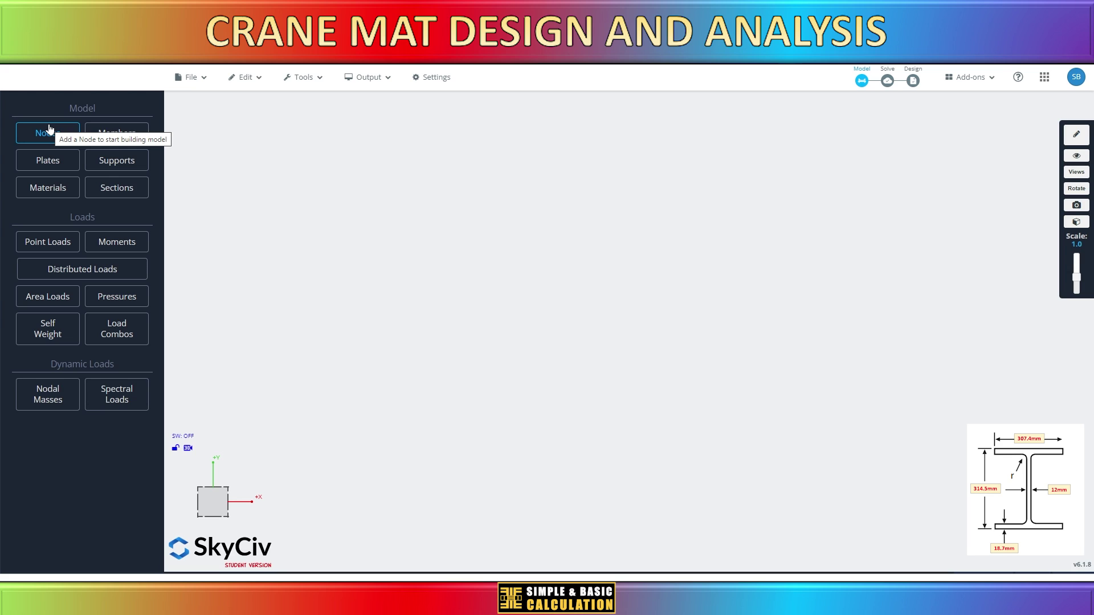
Add node 1 at (0, 0, 0) and node 2 at x = 6 m, then box-select both nodes
click(49, 132)
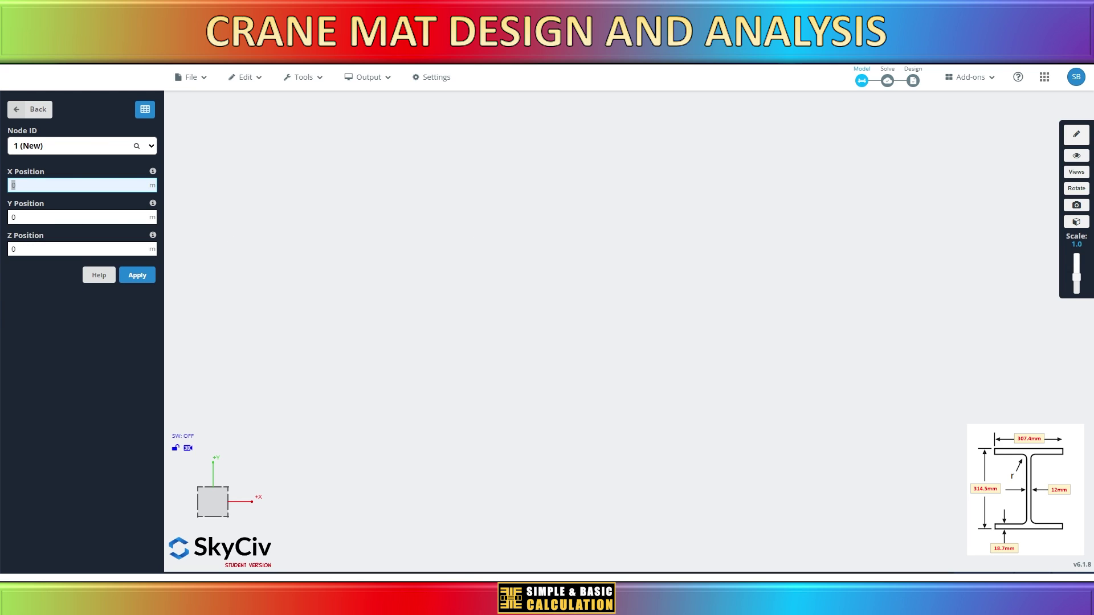
click(134, 282)
click(138, 275)
click(540, 377)
drag(854, 398, 384, 281)
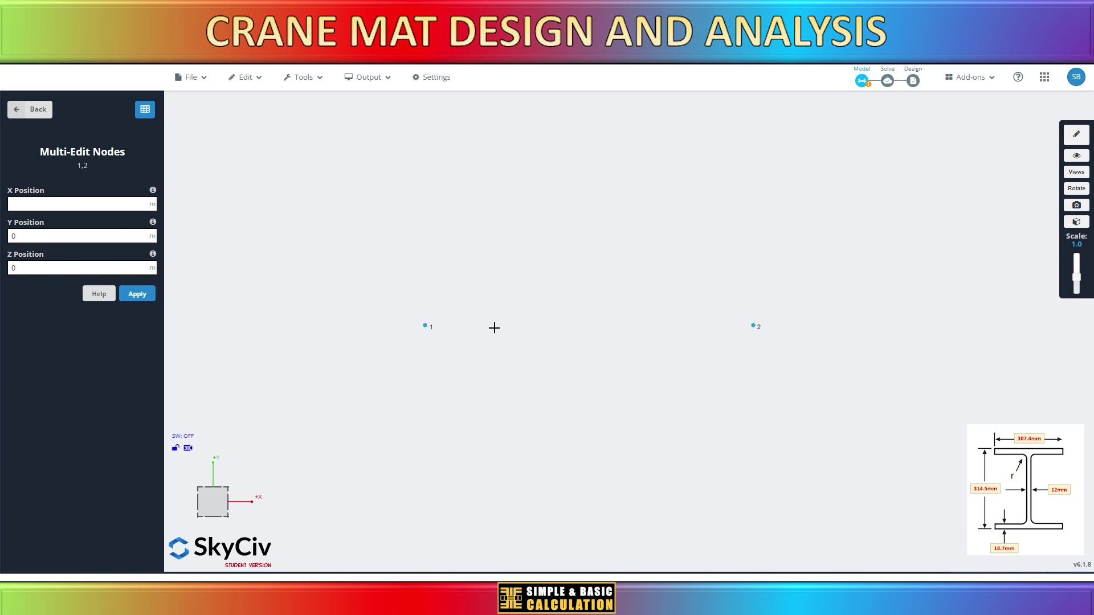
Repeat nodes 1 and 2 once along the Z-axis by 0.3074 m, creating nodes 3 and 4
right_click(494, 327)
click(555, 484)
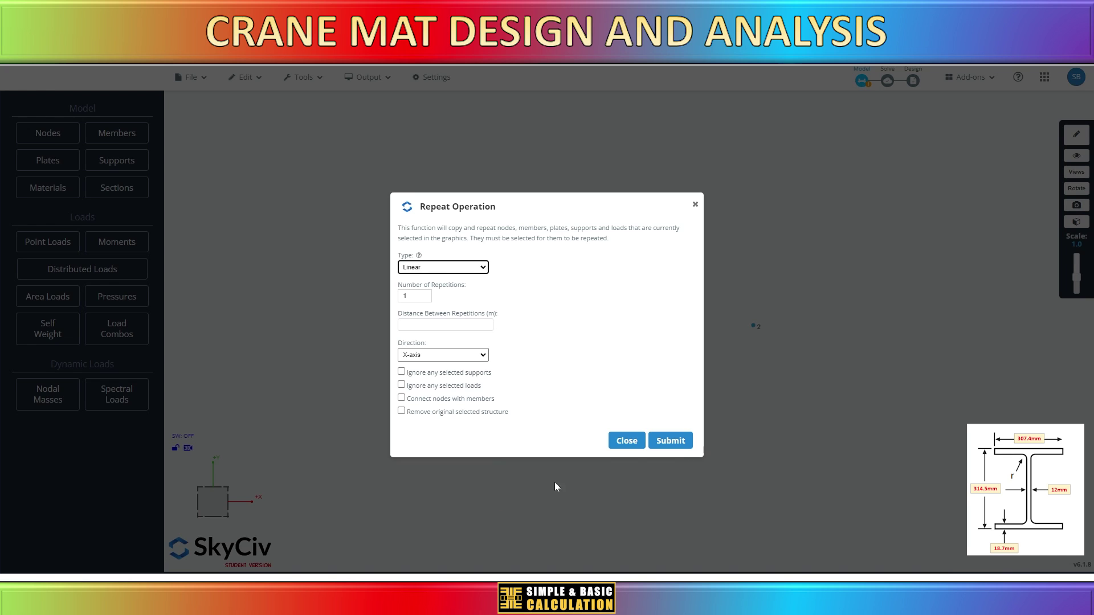
click(428, 354)
key(Down)
key(Down)
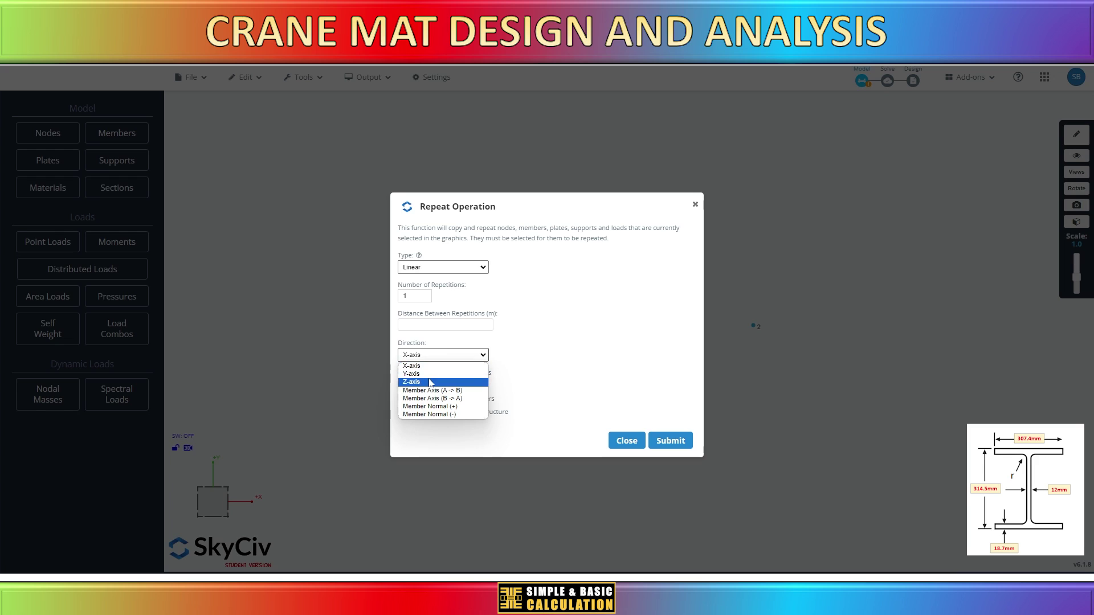
key(Return)
click(405, 325)
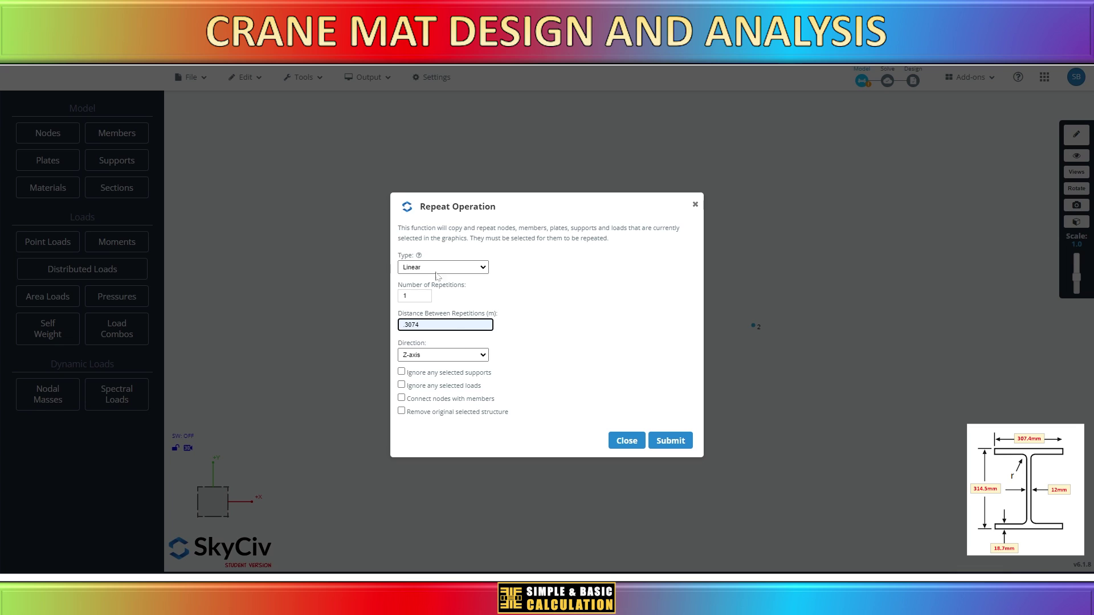
click(664, 449)
drag(562, 367, 570, 451)
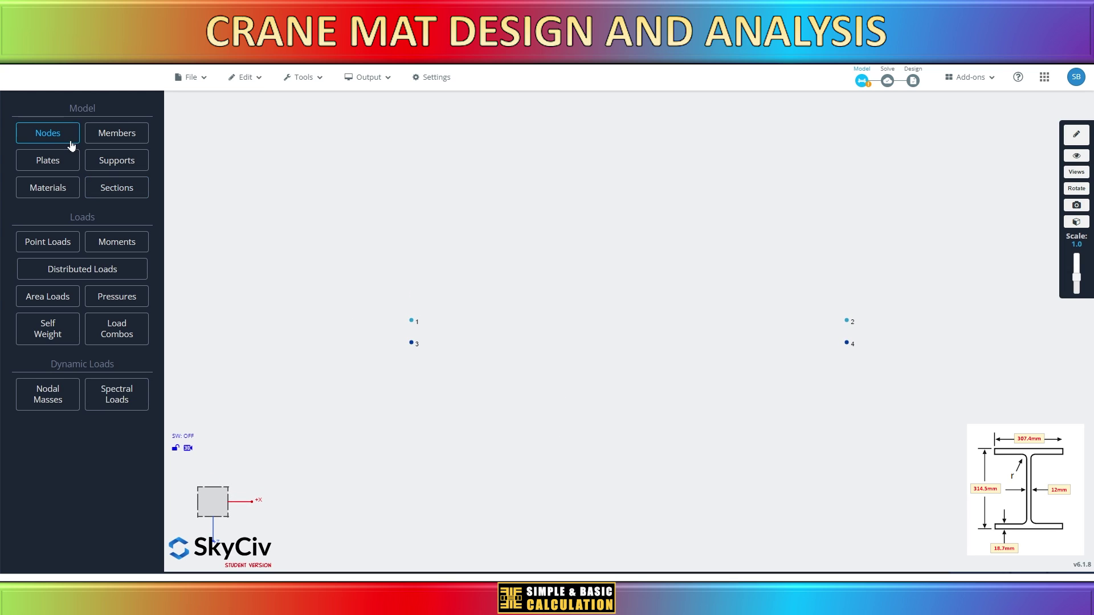
Create plate 1 through nodes 1, 2, 4 and 3
click(49, 157)
click(213, 502)
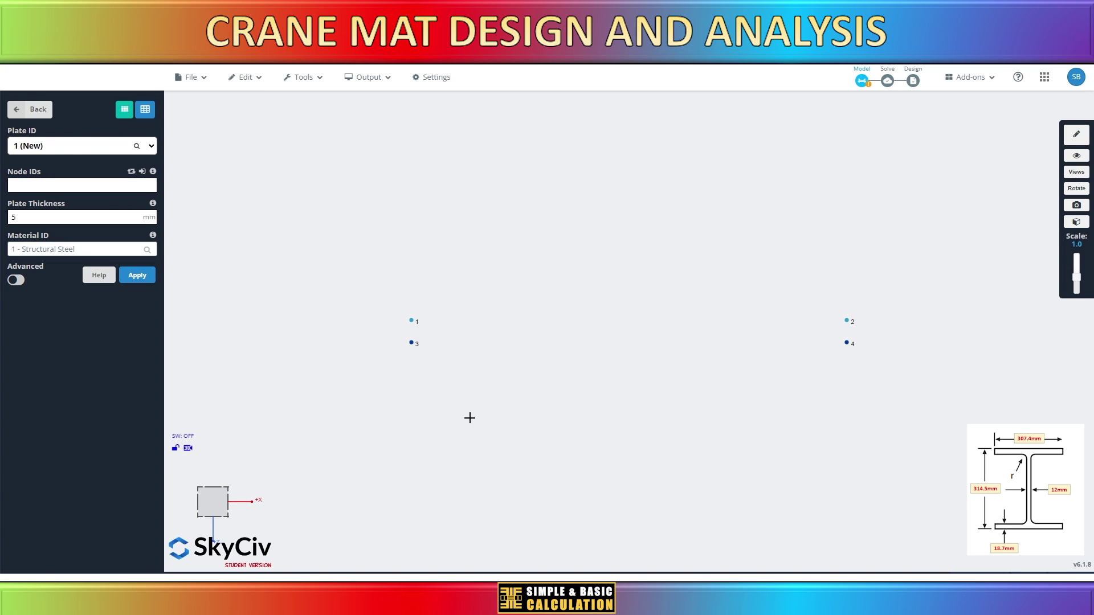
click(411, 321)
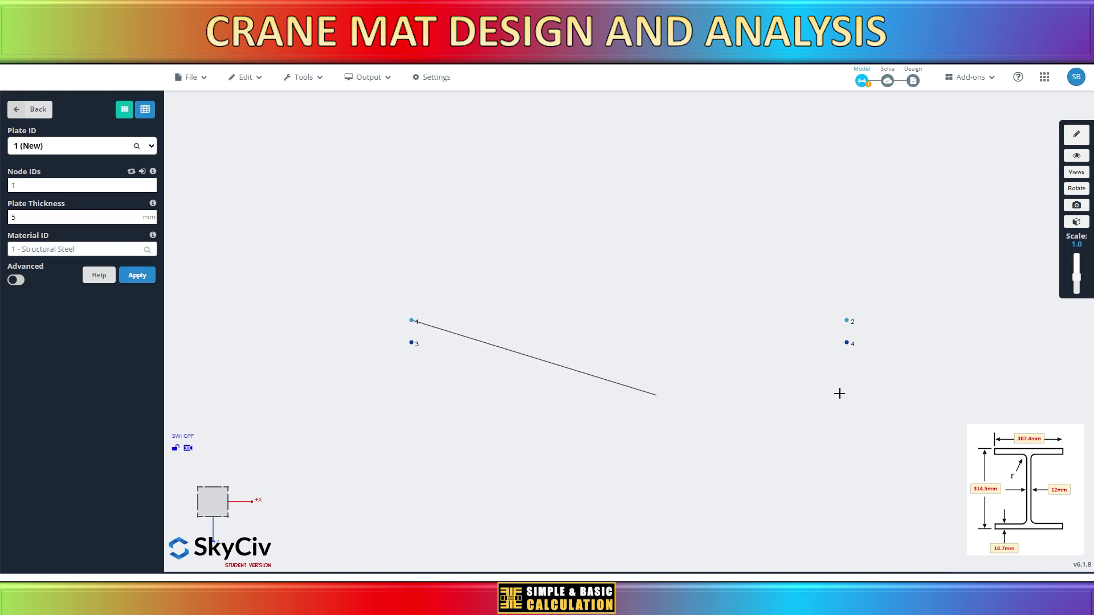
click(847, 321)
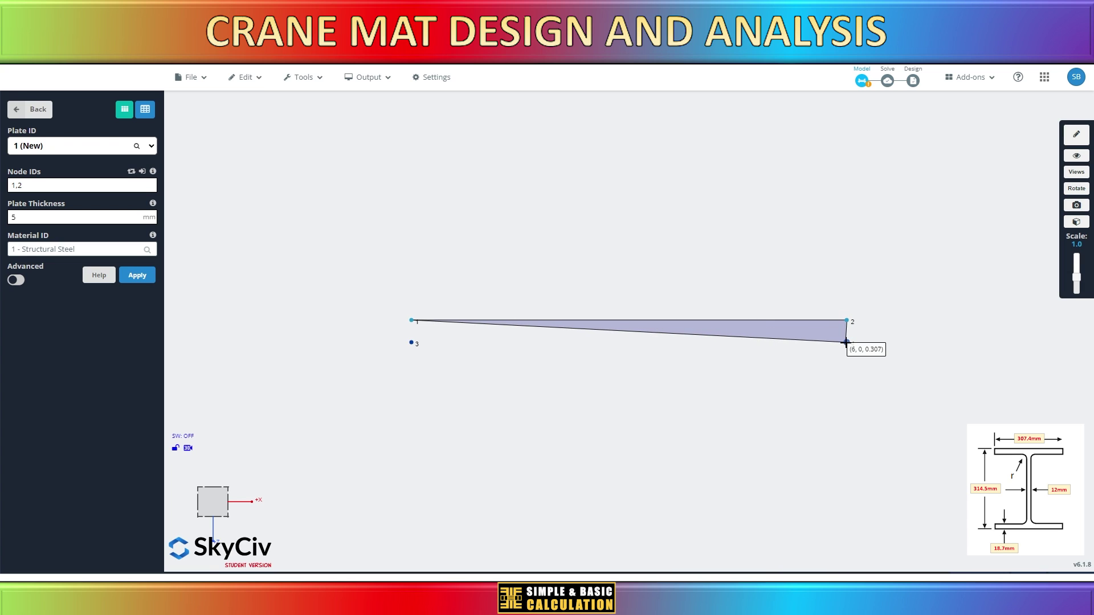
click(847, 343)
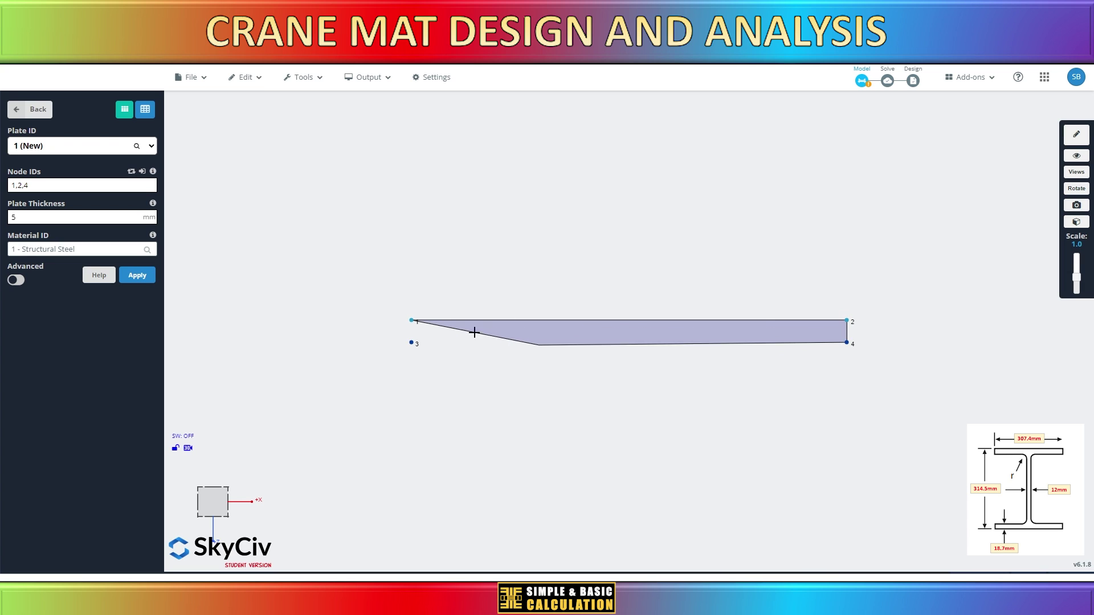
click(412, 342)
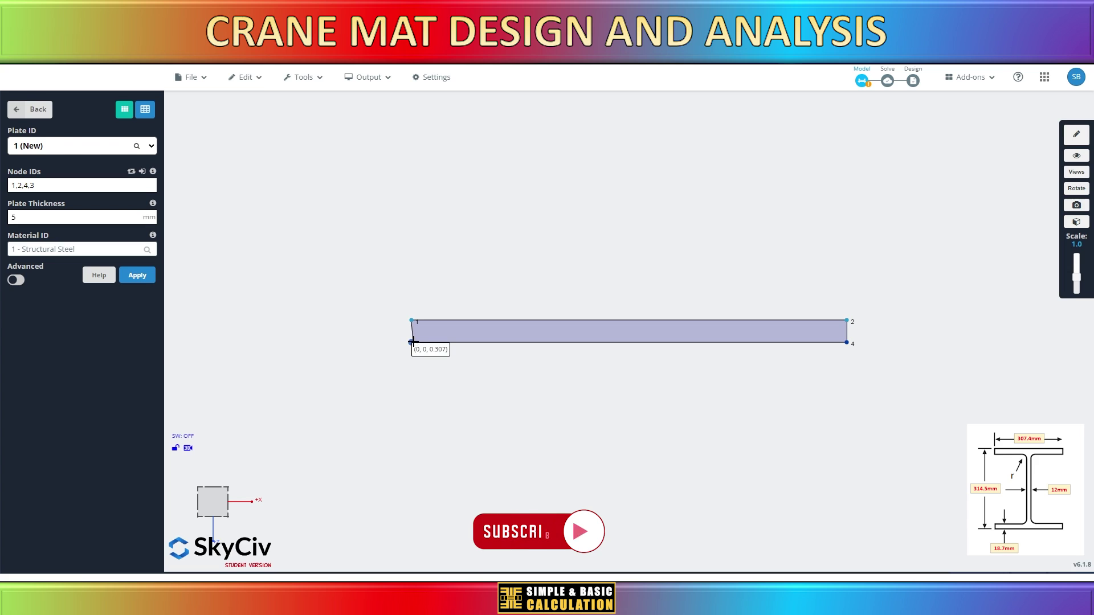
click(414, 342)
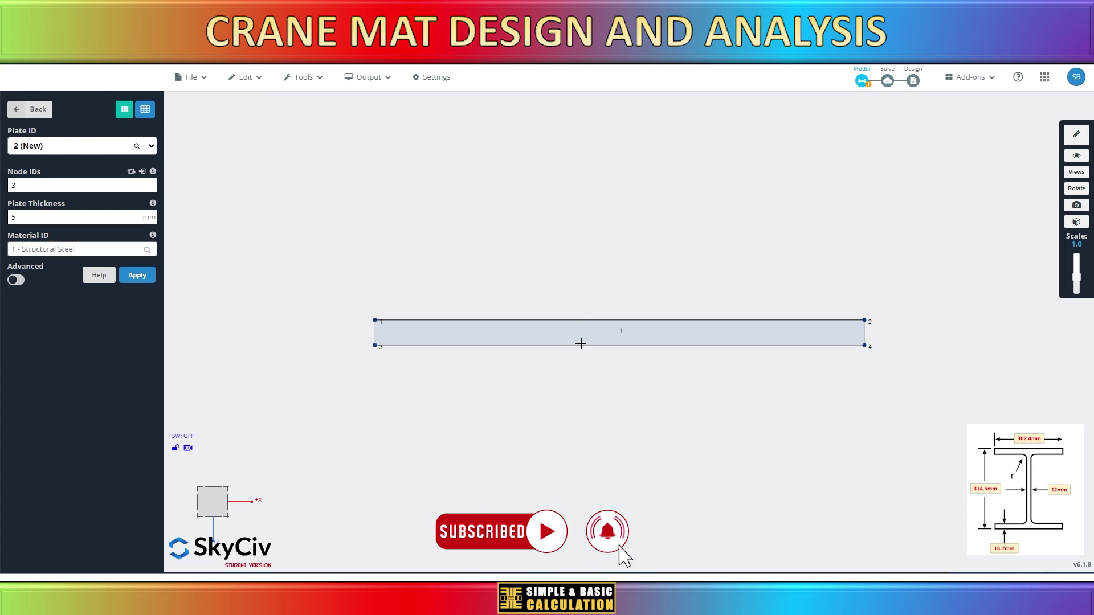
Set plate 1's thickness to 18.7 mm
scroll(601, 342, up, 2)
click(635, 339)
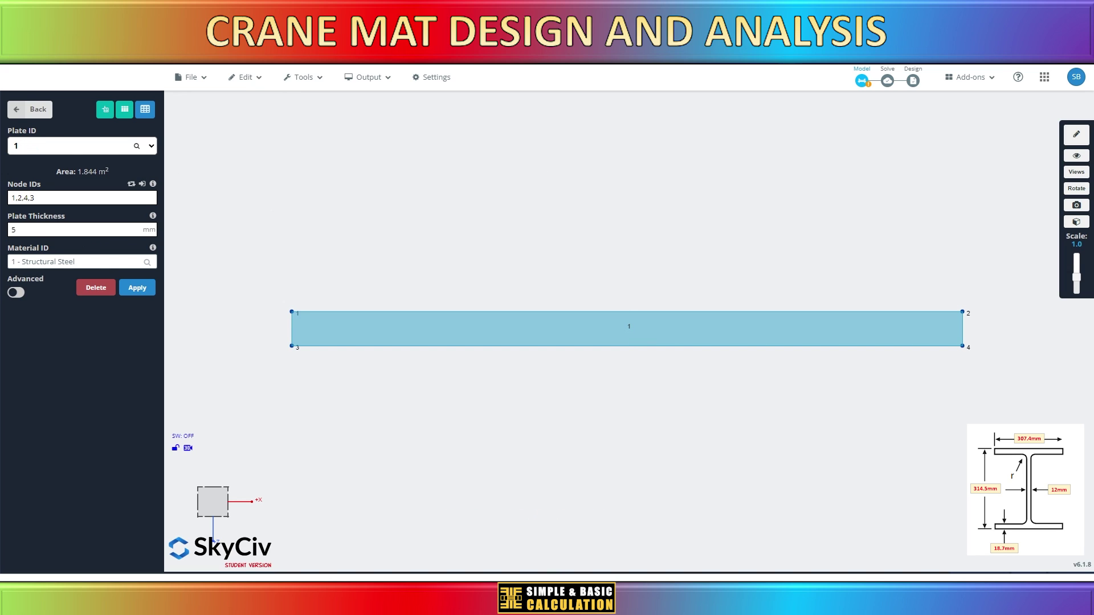
click(14, 230)
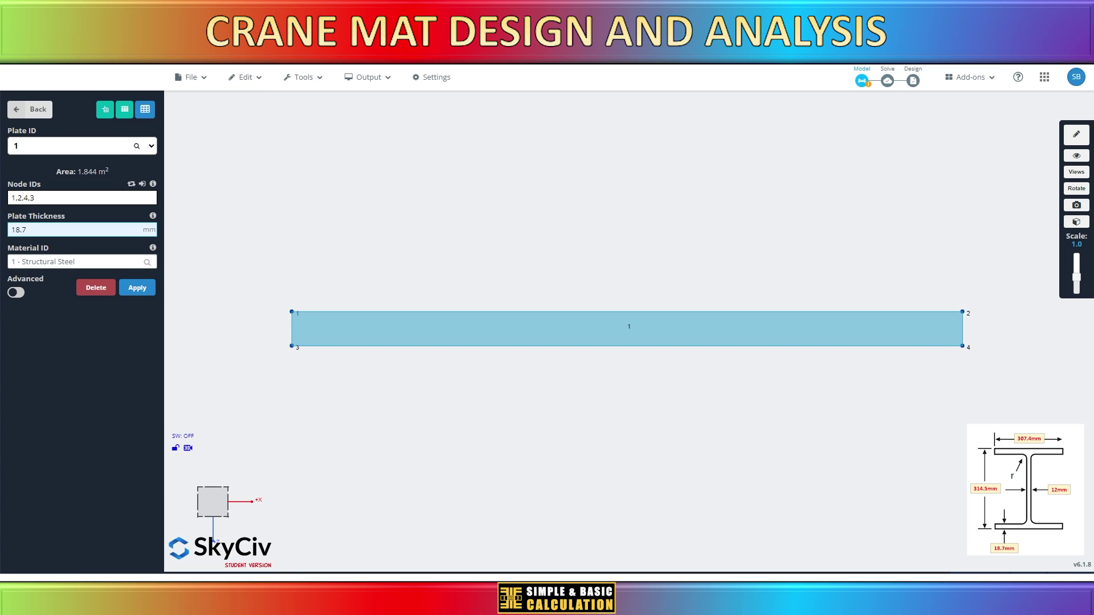
text(18.7)
click(142, 289)
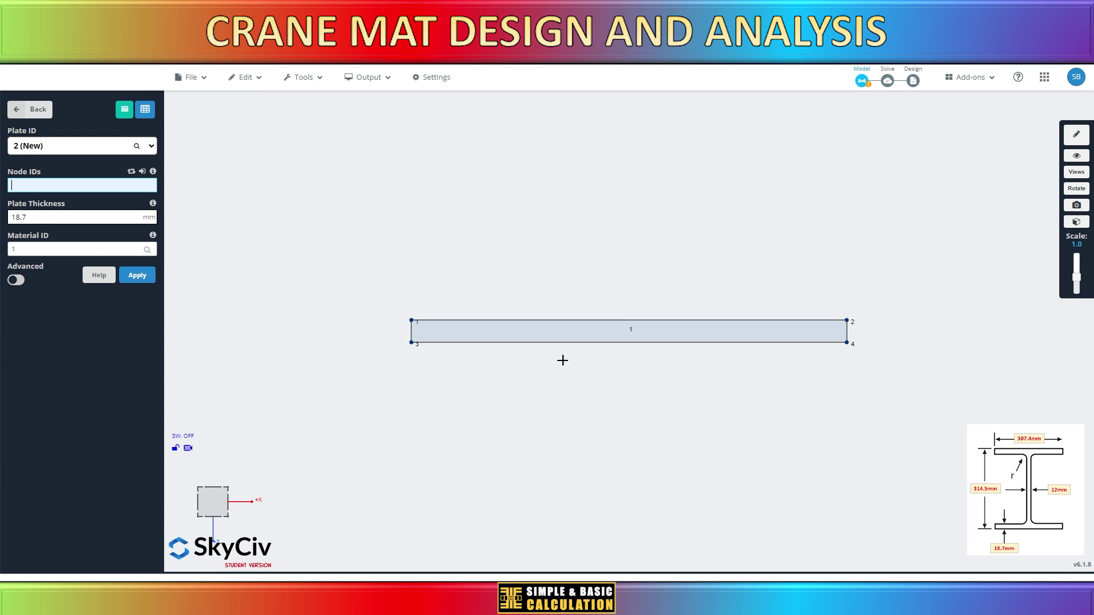
Inspect the thin plate in the 3D renderer from oblique angles, then switch back to wireframe
scroll(681, 370, up, 2)
scroll(366, 319, up, 1)
click(367, 76)
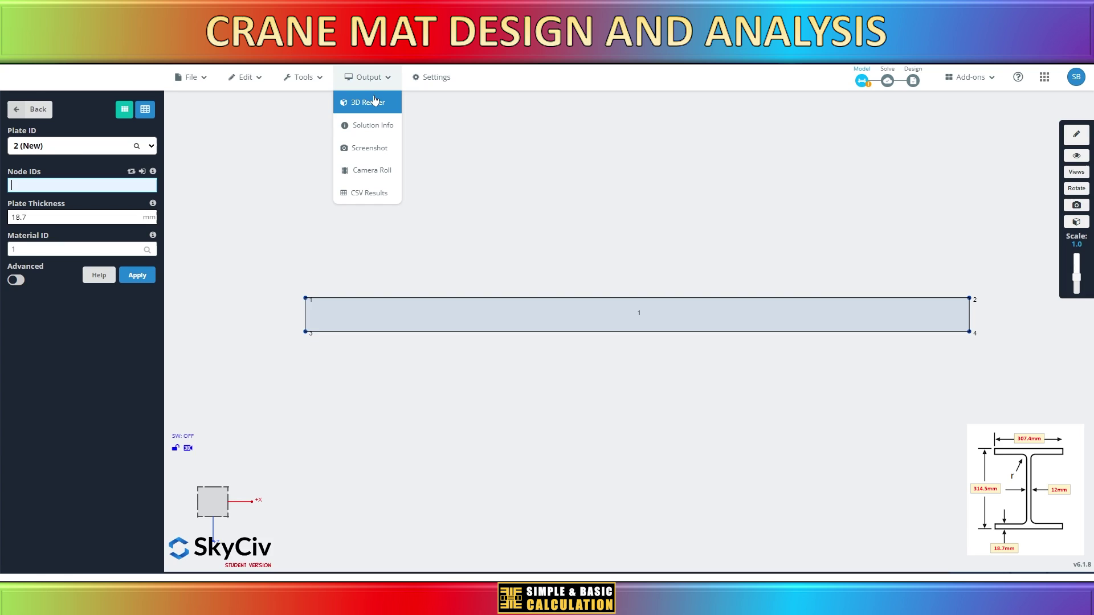
click(367, 103)
drag(456, 413, 487, 355)
scroll(497, 359, down, 3)
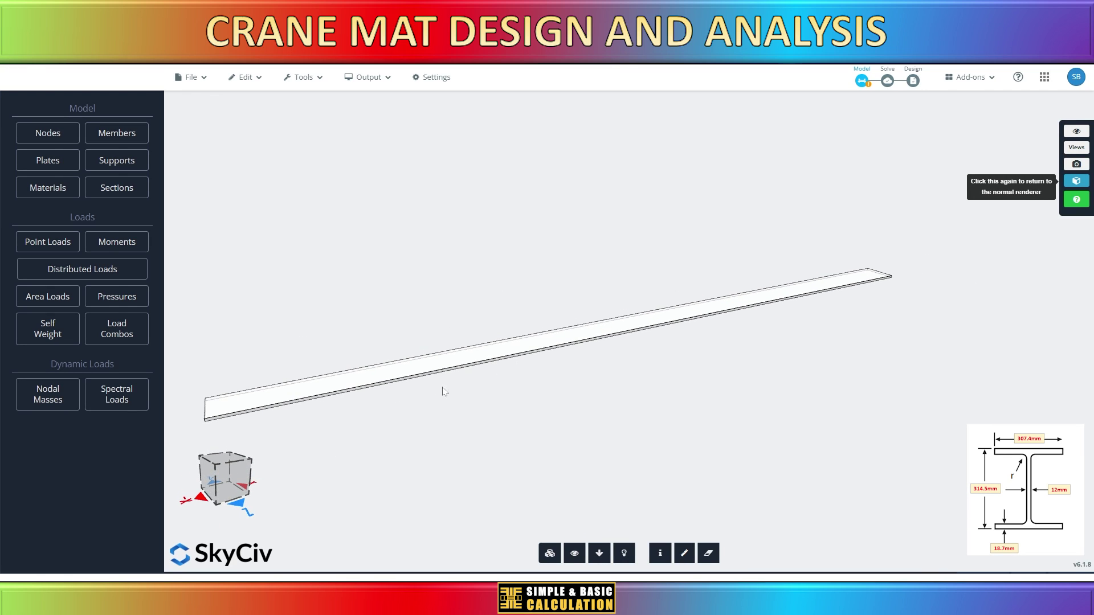
scroll(415, 405, up, 3)
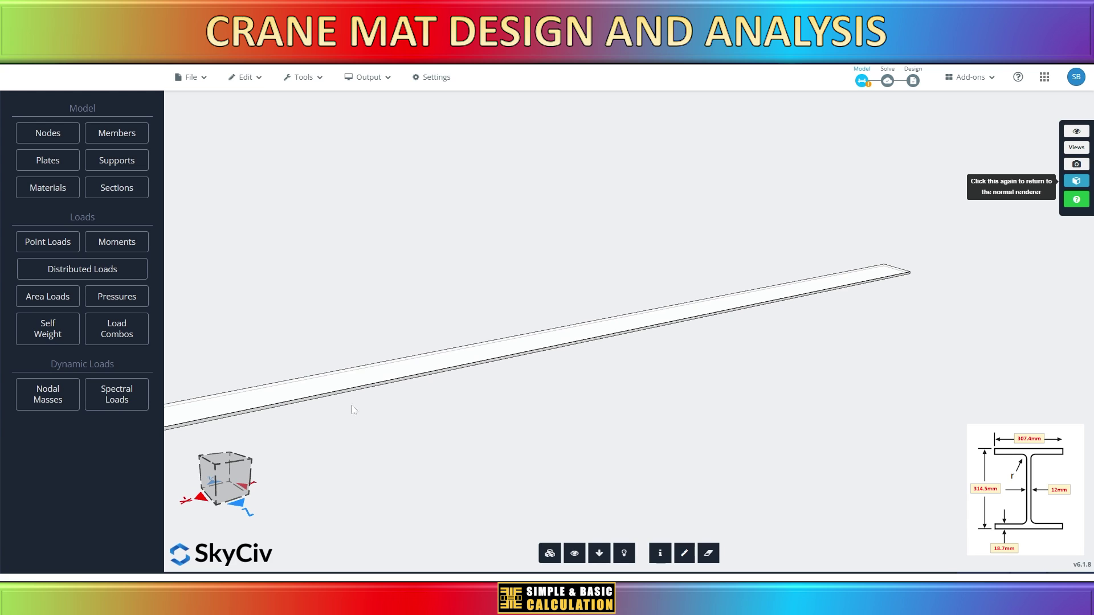
scroll(645, 381, down, 3)
drag(644, 381, 575, 406)
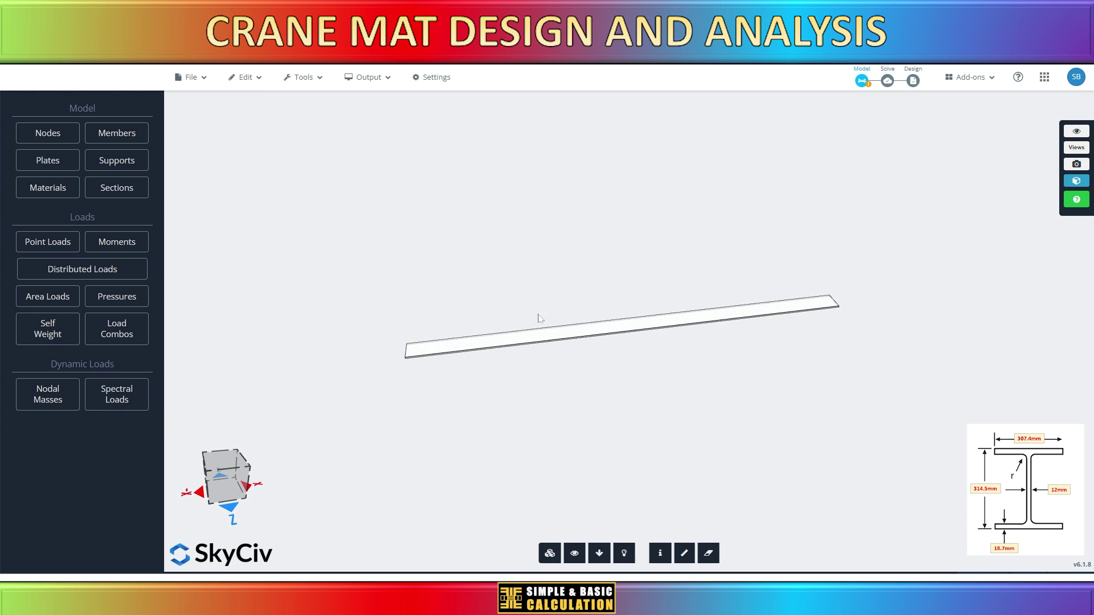
scroll(541, 379, up, 5)
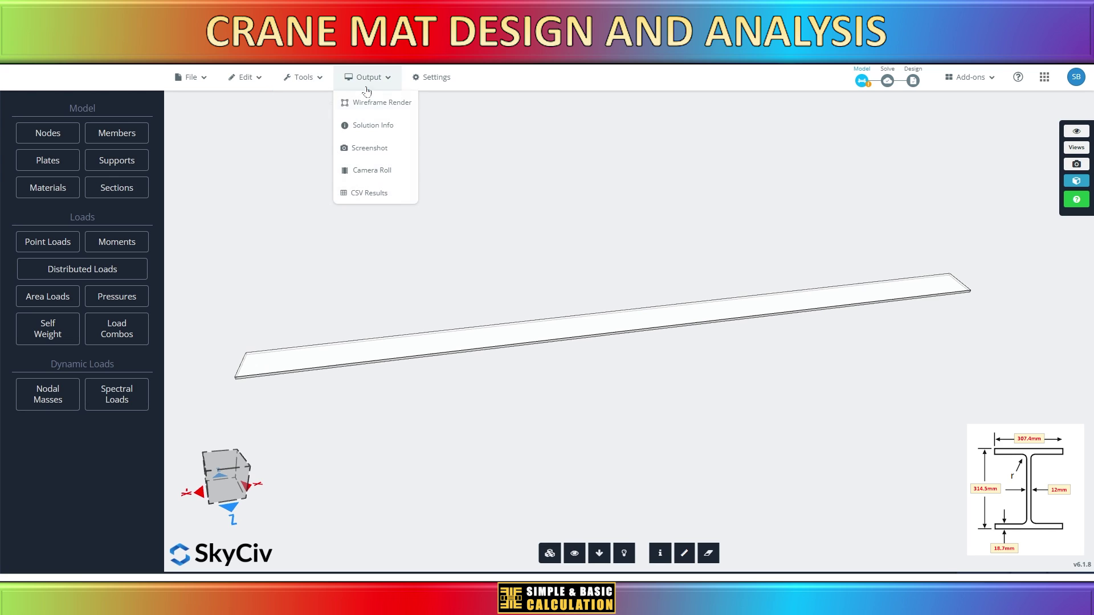
click(364, 102)
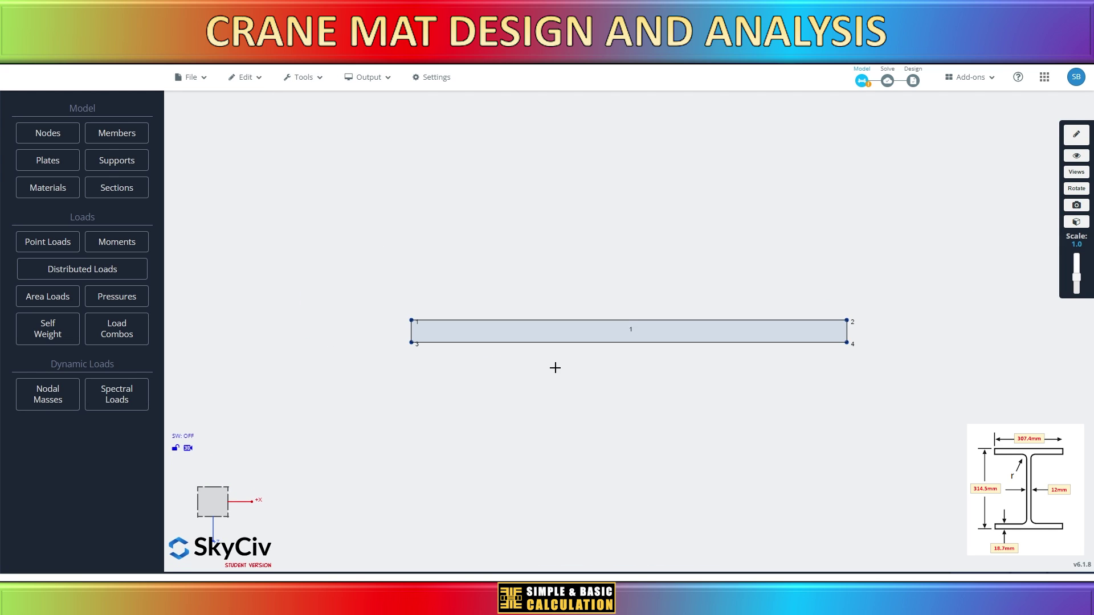
scroll(555, 342, up, 4)
Preview an unstructured quadrilateral mesh of plate 1 with 0.05 m elements
click(376, 324)
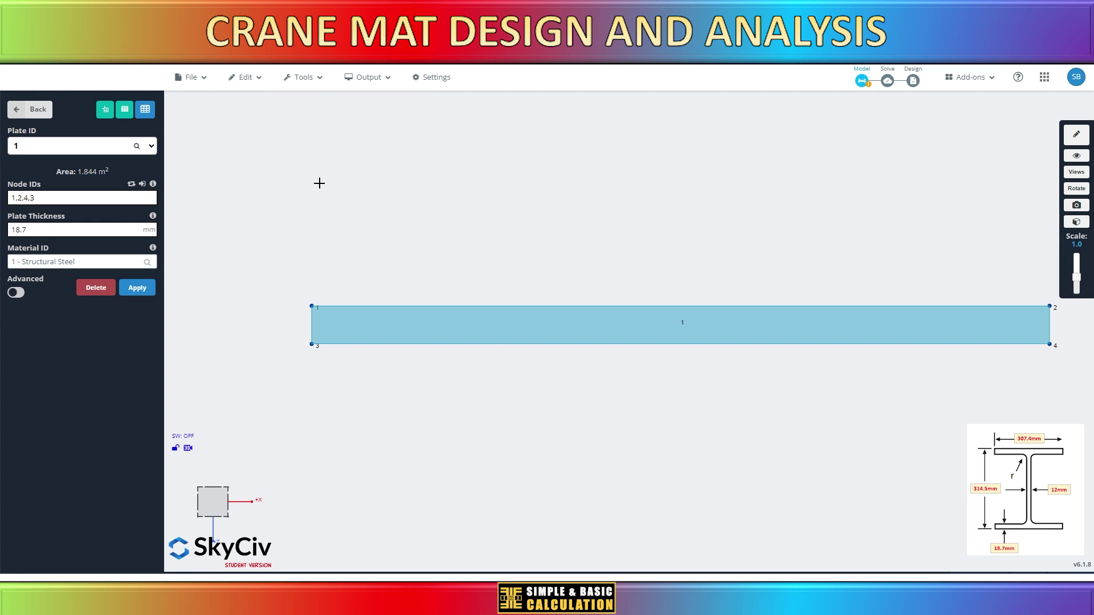
click(246, 77)
mouse_move(296, 242)
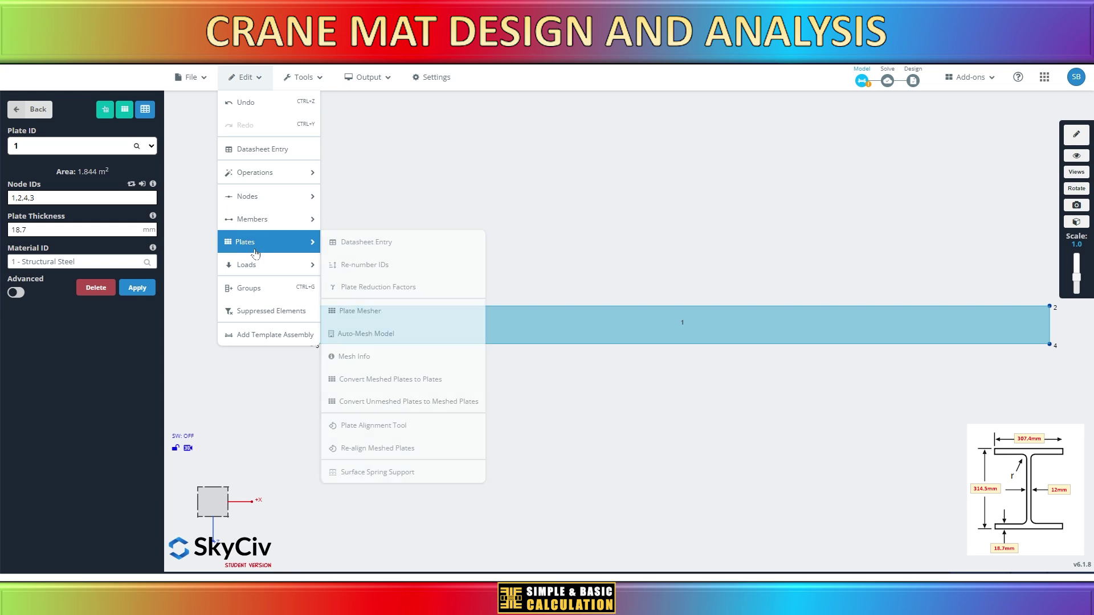
click(362, 311)
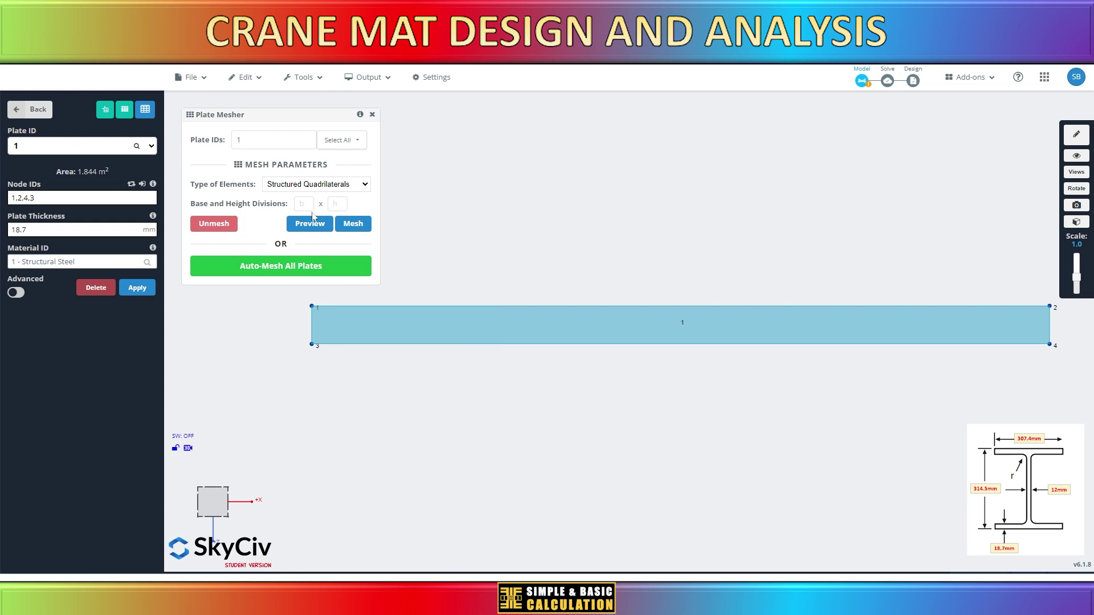
click(318, 184)
click(313, 207)
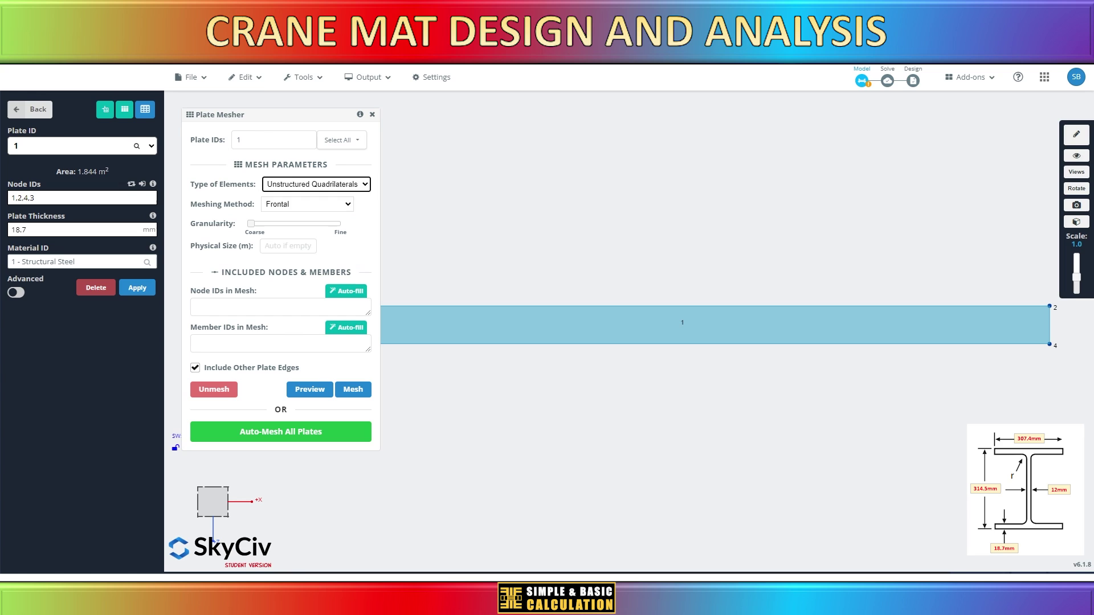
click(288, 246)
text(0)
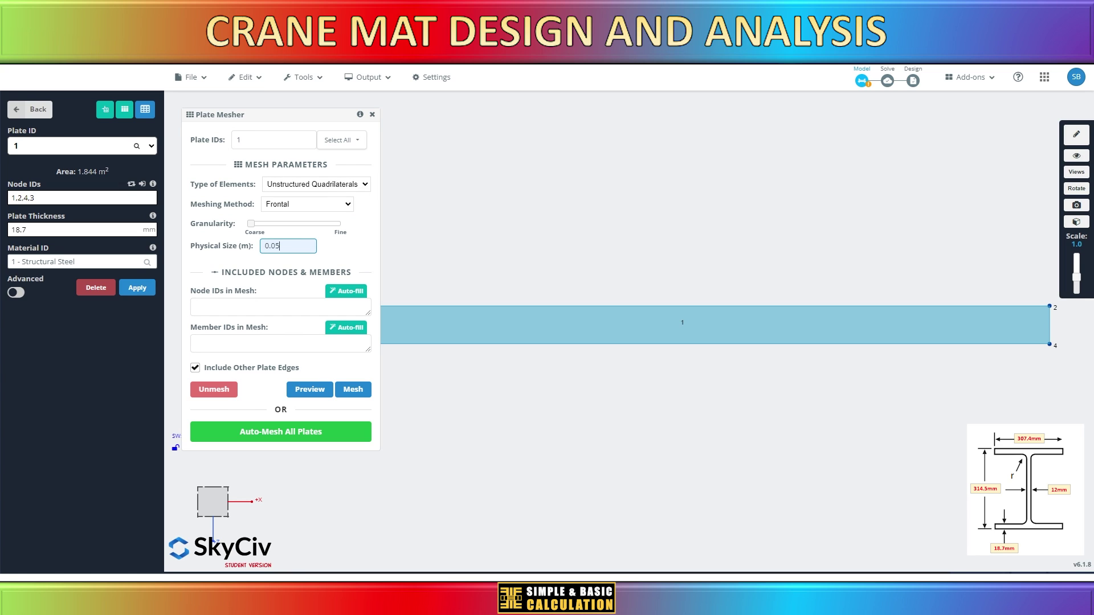
text(.05)
click(310, 389)
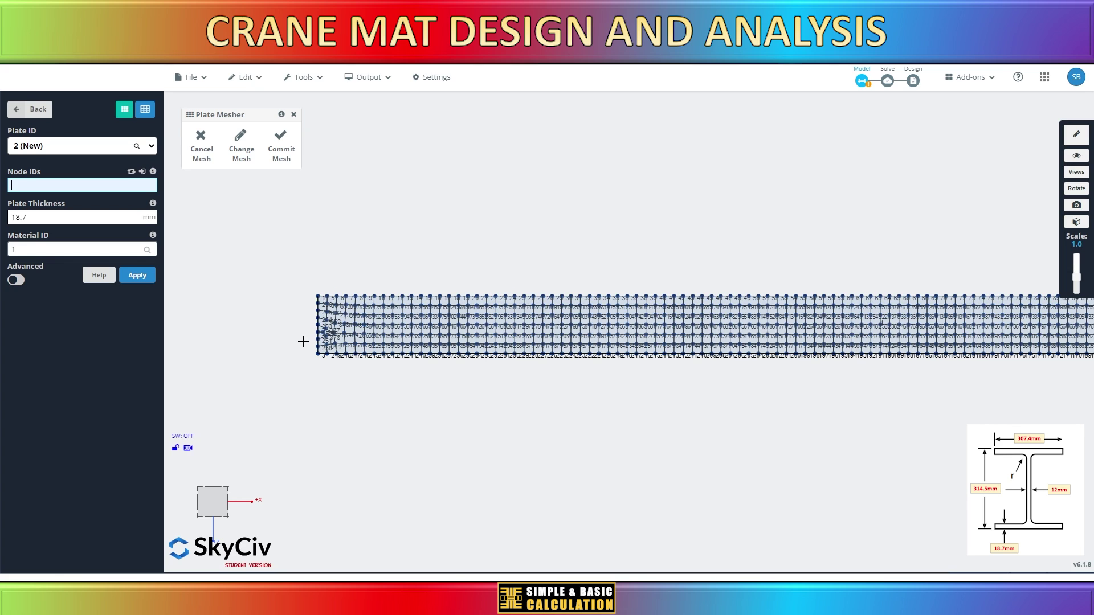
scroll(303, 341, down, 4)
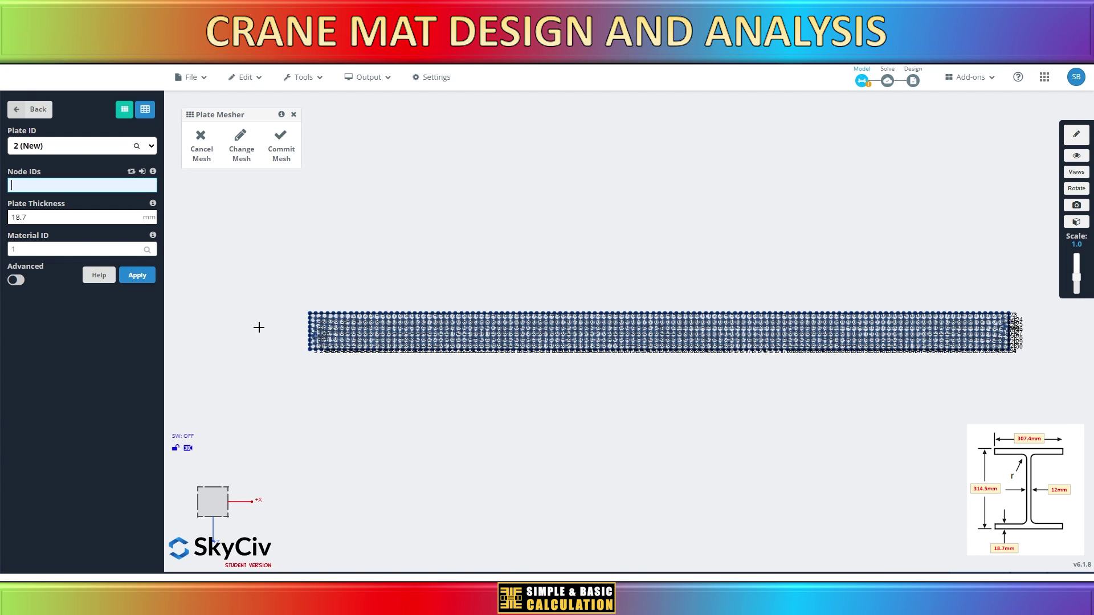
scroll(299, 339, up, 5)
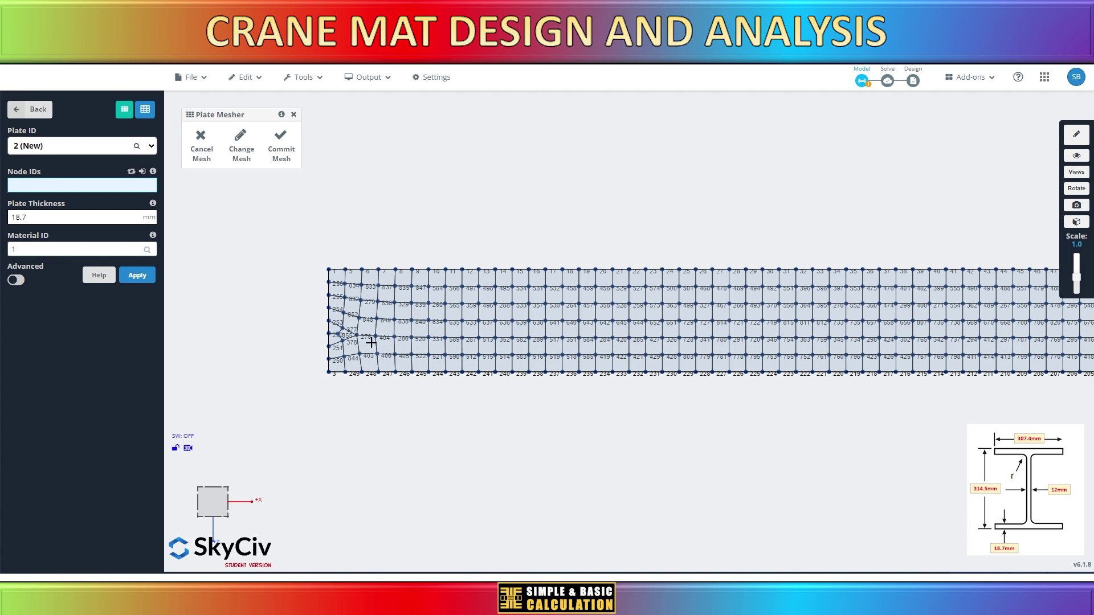
Re-preview the plate mesh with a finer 0.02 m element size
click(241, 163)
click(280, 246)
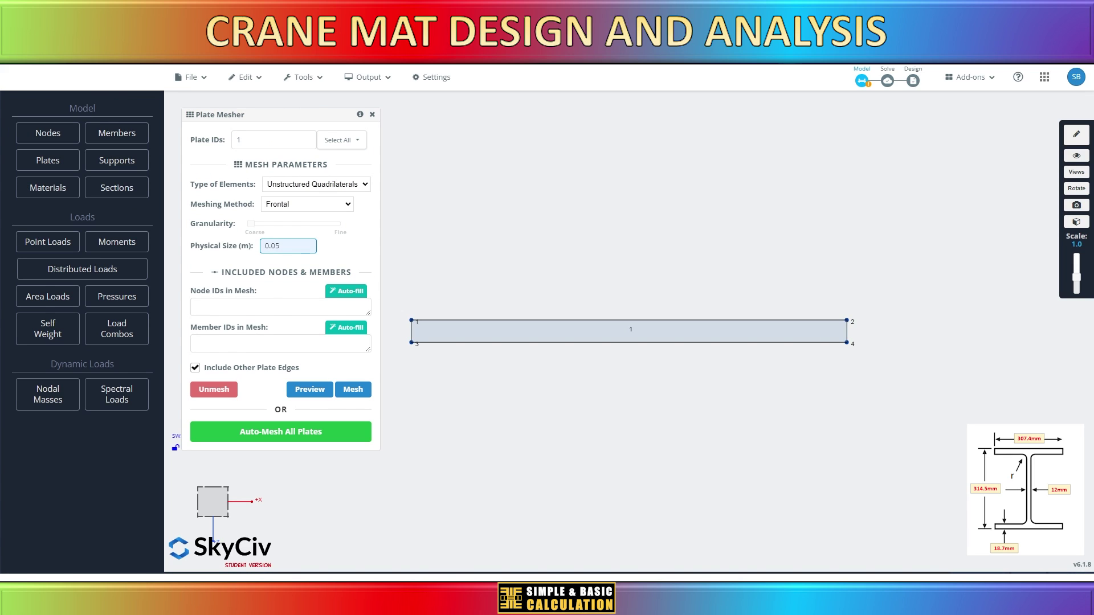
key(BackSpace)
text(2)
click(310, 390)
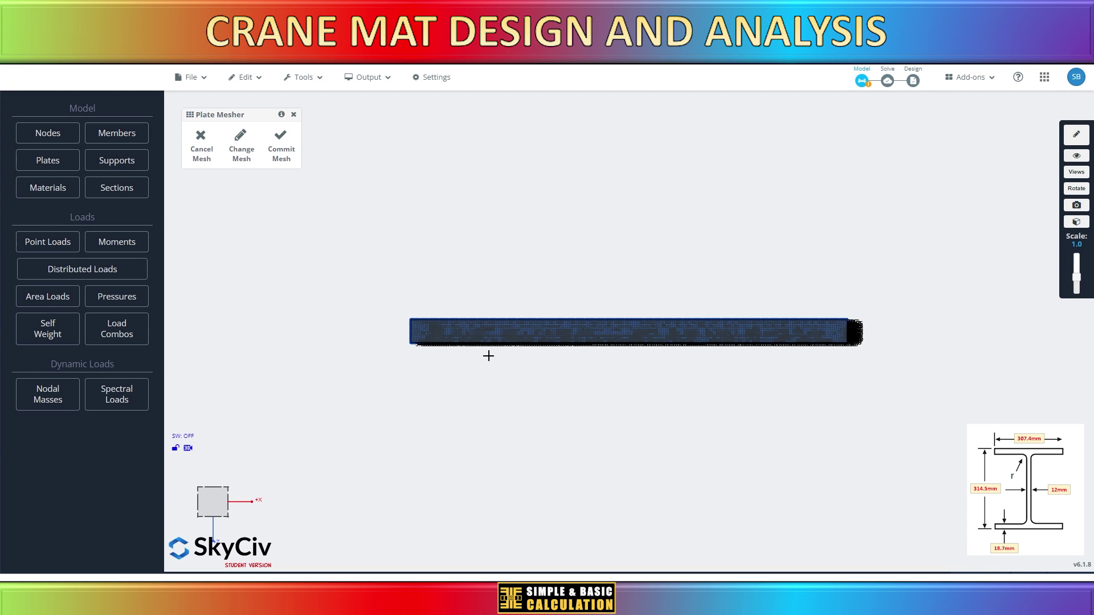
scroll(399, 342, up, 5)
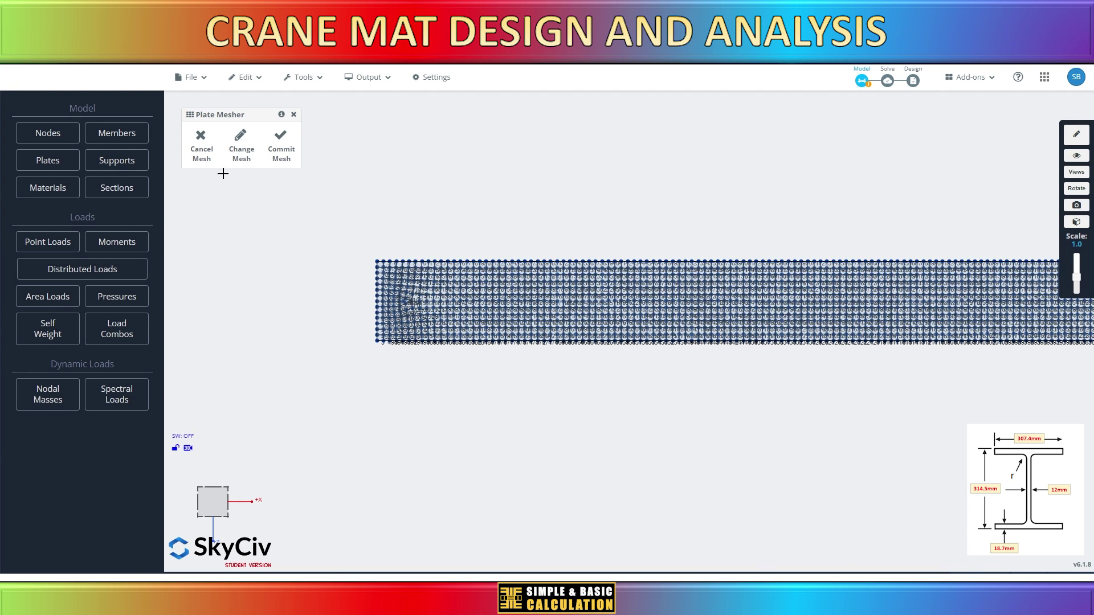
Discard the fine mesh and preview it at 0.1 m element size instead
click(241, 150)
click(285, 245)
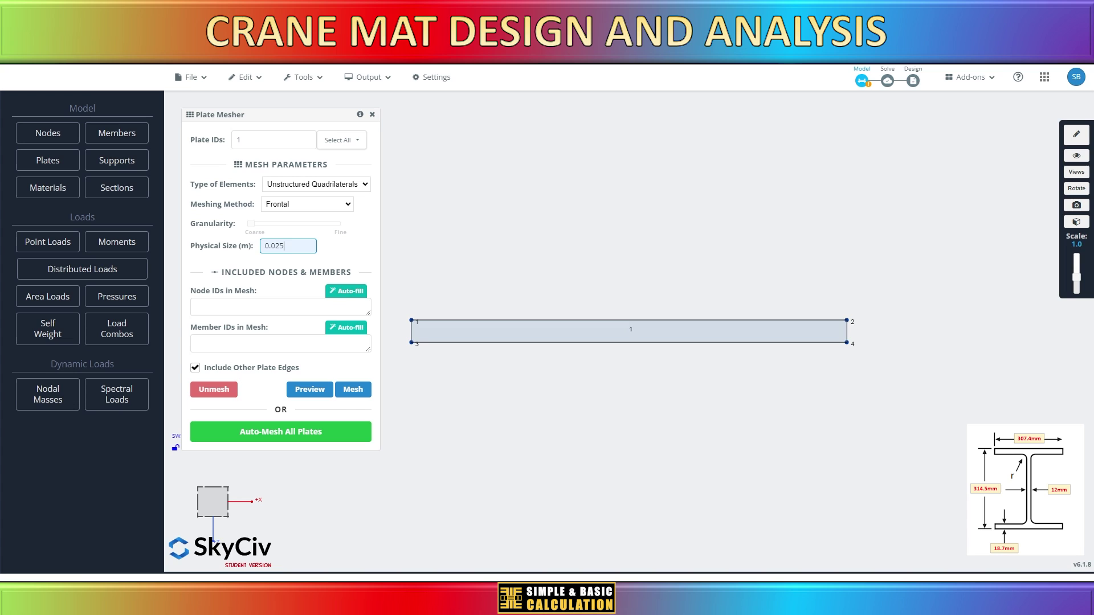
key(ctrl+a)
text(.1)
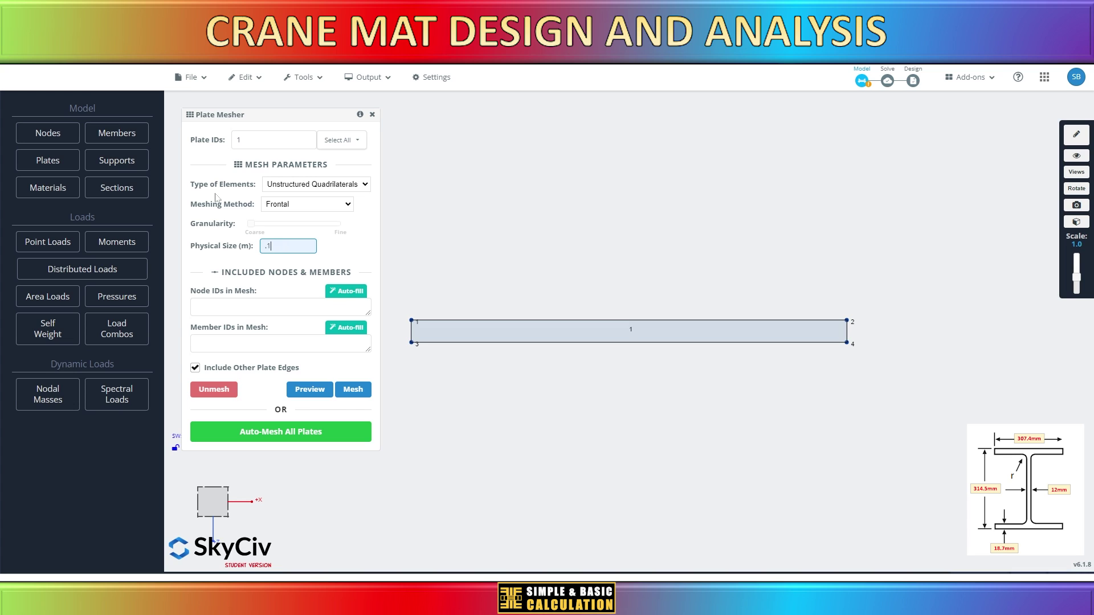
click(310, 390)
Commit the 0.1 m mesh to plate 1
scroll(374, 352, up, 5)
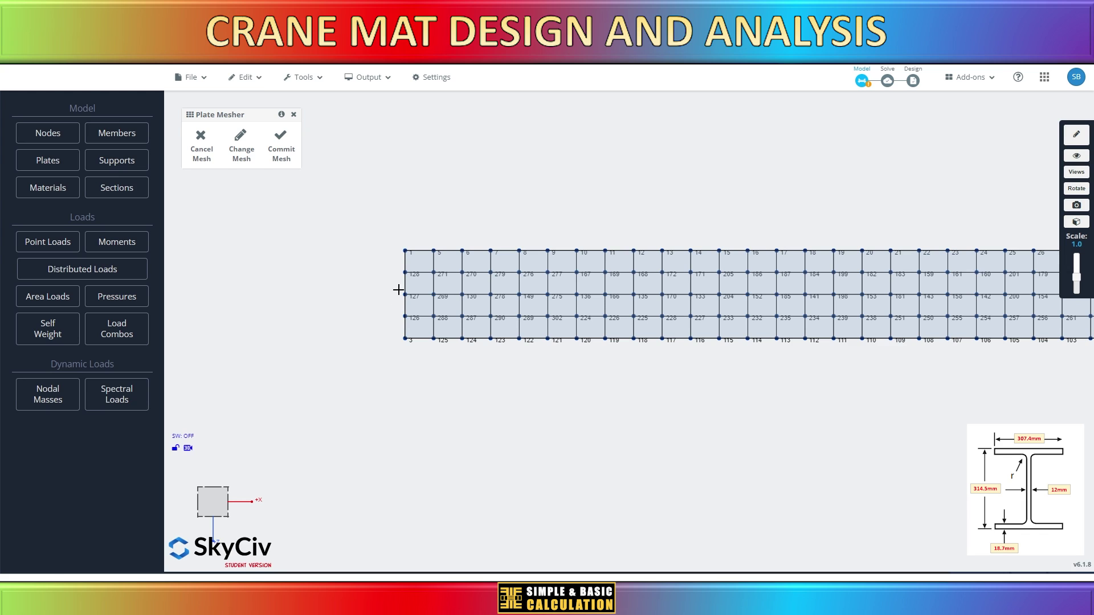
scroll(342, 331, down, 5)
scroll(923, 301, up, 2)
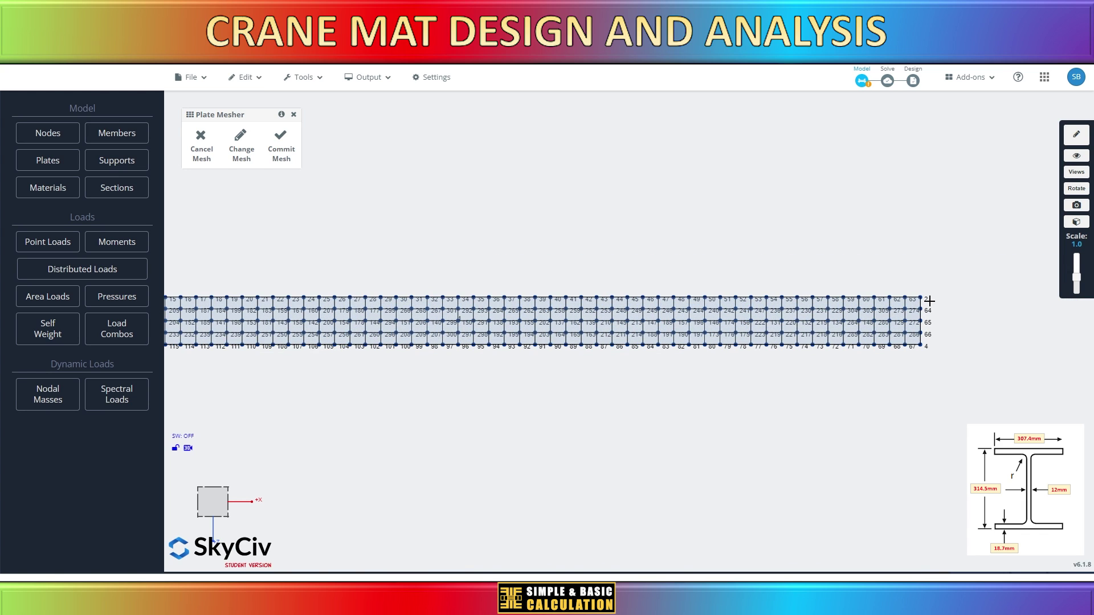
scroll(929, 300, up, 2)
scroll(916, 378, down, 5)
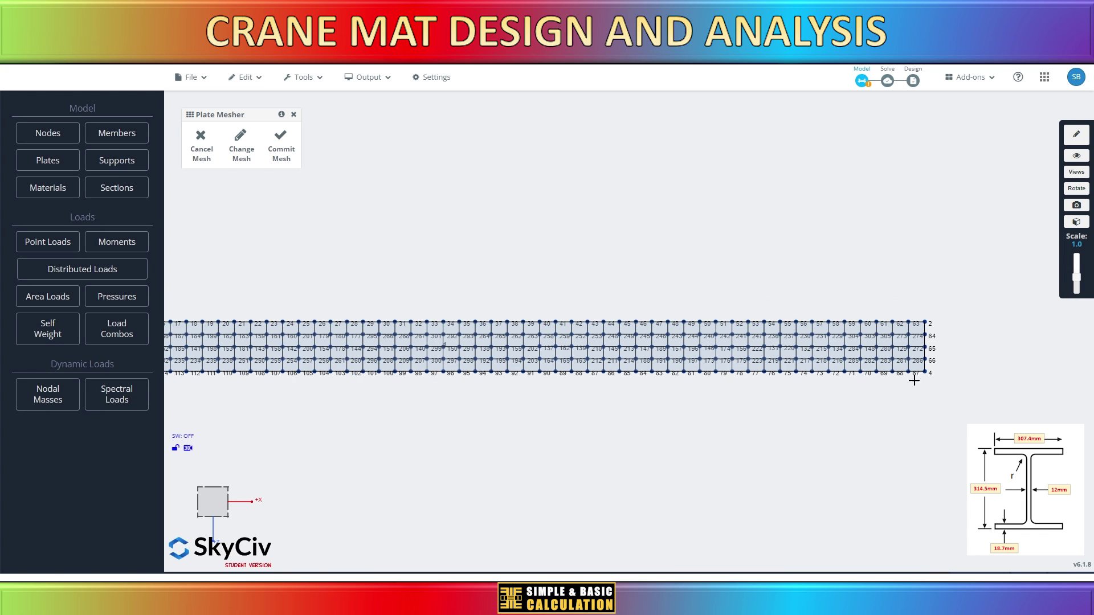
scroll(351, 375, up, 1)
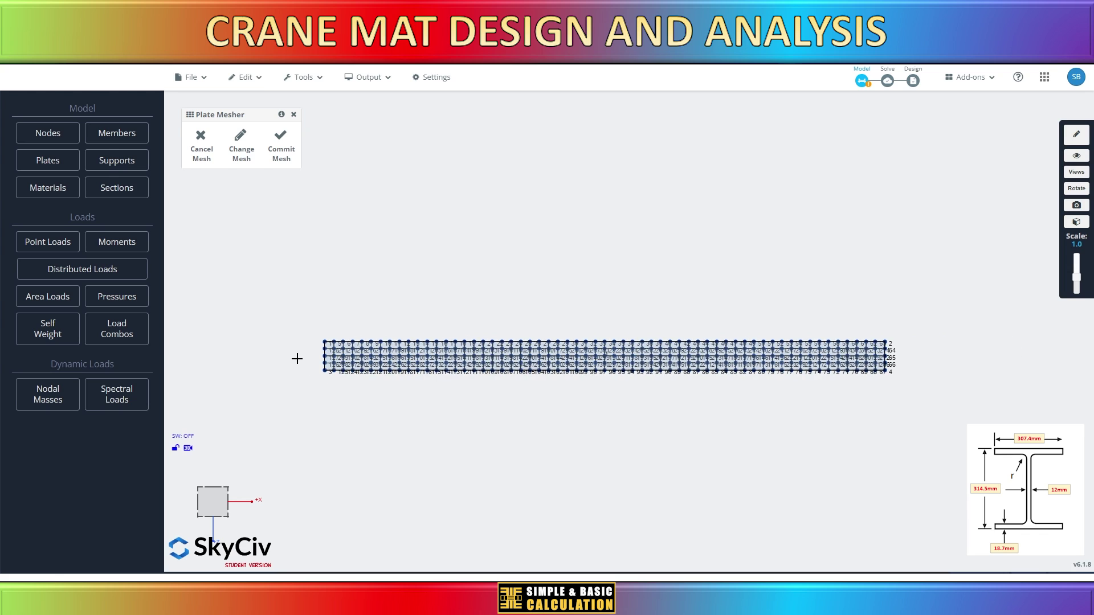
scroll(300, 374, up, 2)
click(281, 146)
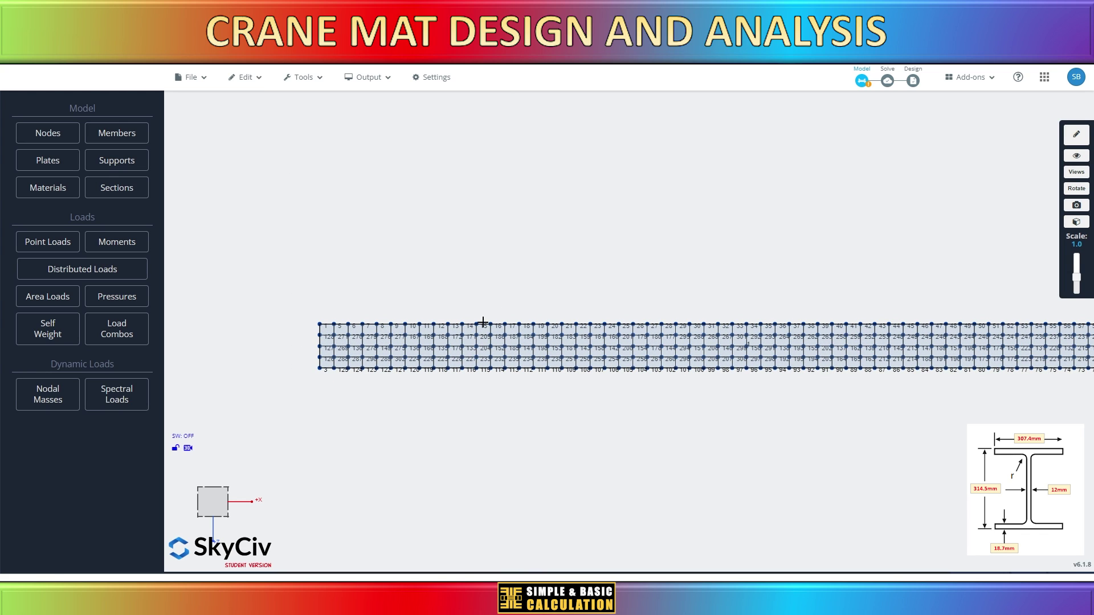
scroll(355, 301, down, 3)
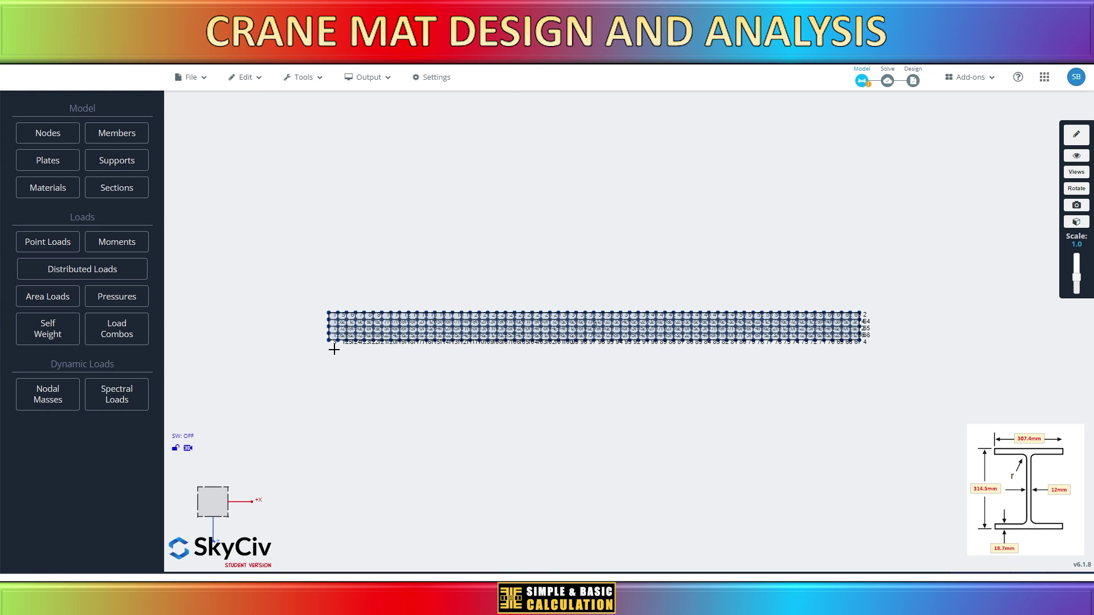
scroll(334, 349, up, 1)
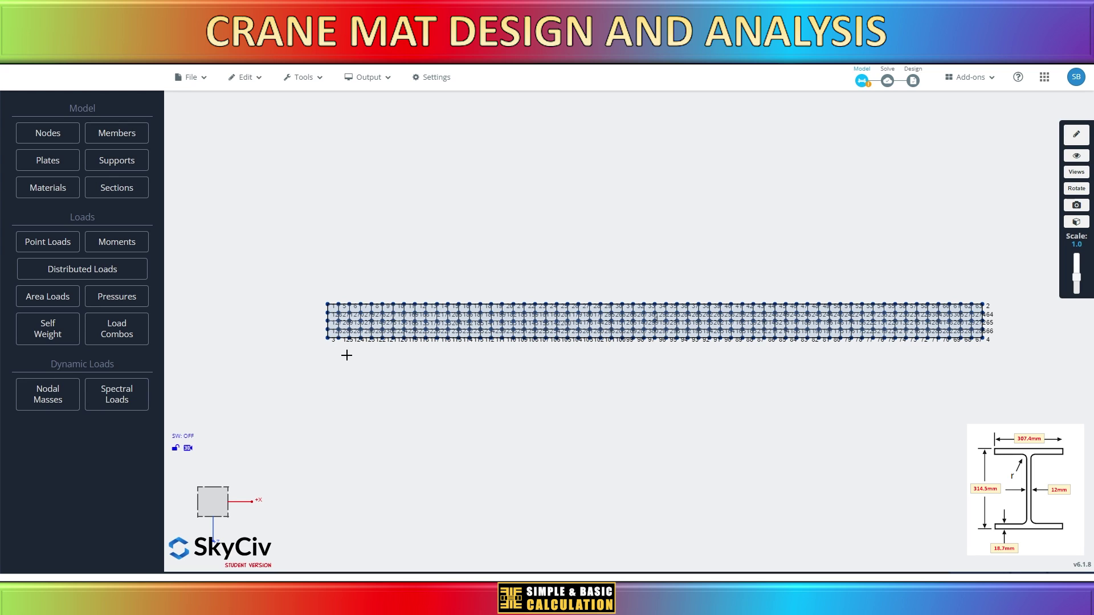
scroll(376, 391, down, 1)
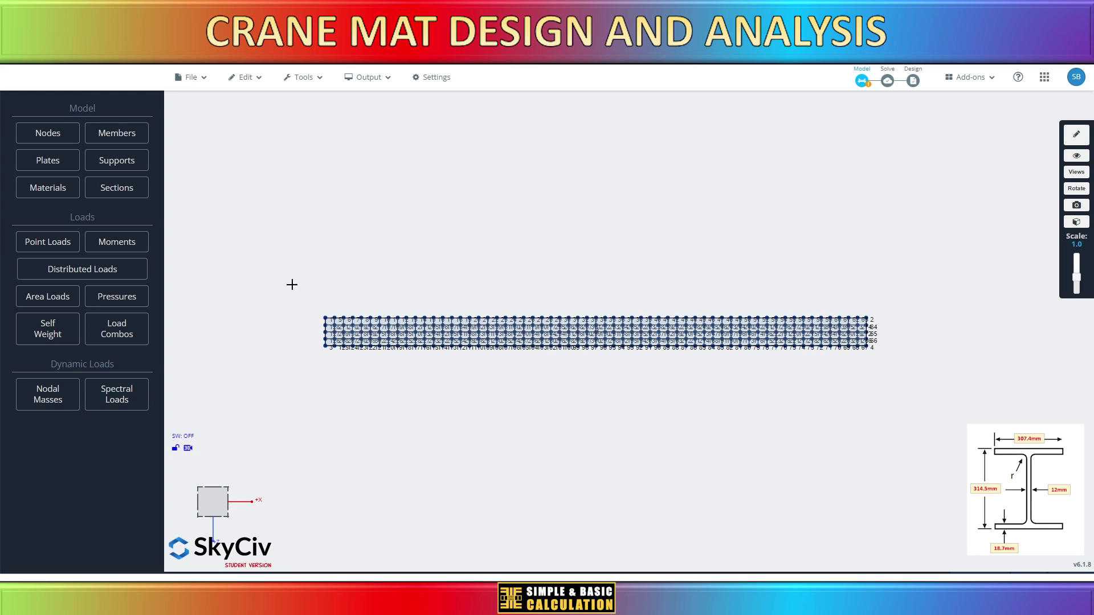
Repeat the whole meshed plate once along the Y-axis as a parallel second flange
drag(290, 284, 962, 420)
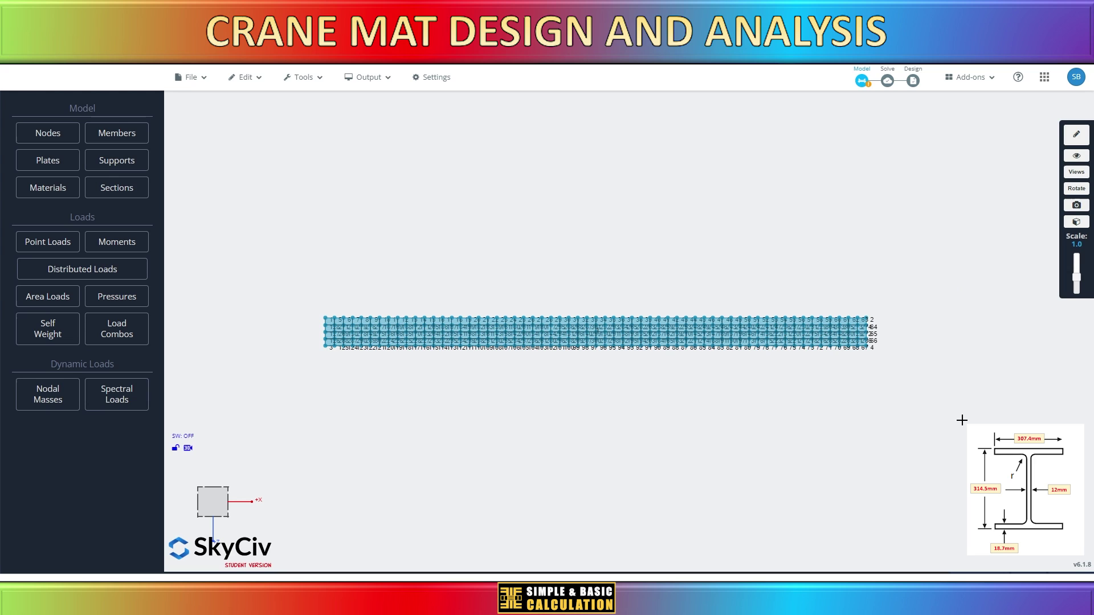
right_click(443, 366)
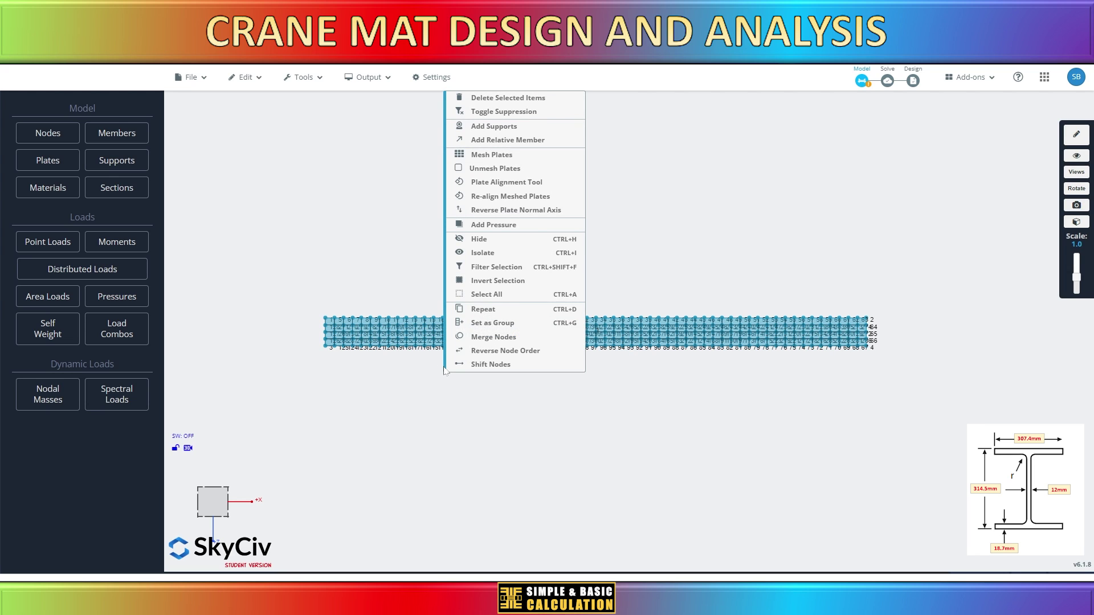
click(504, 315)
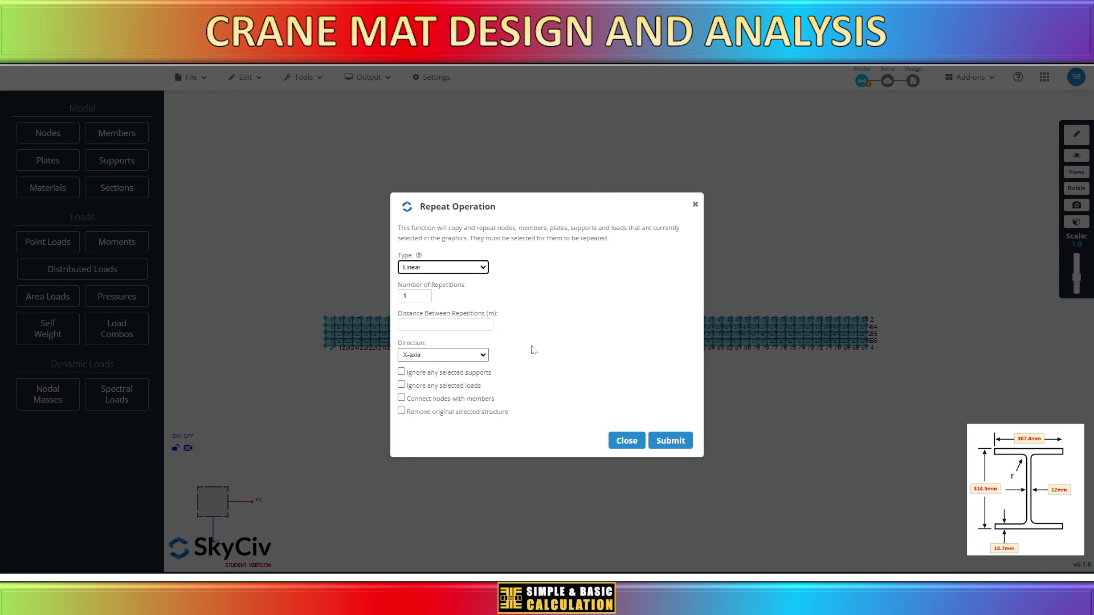
click(442, 354)
click(411, 374)
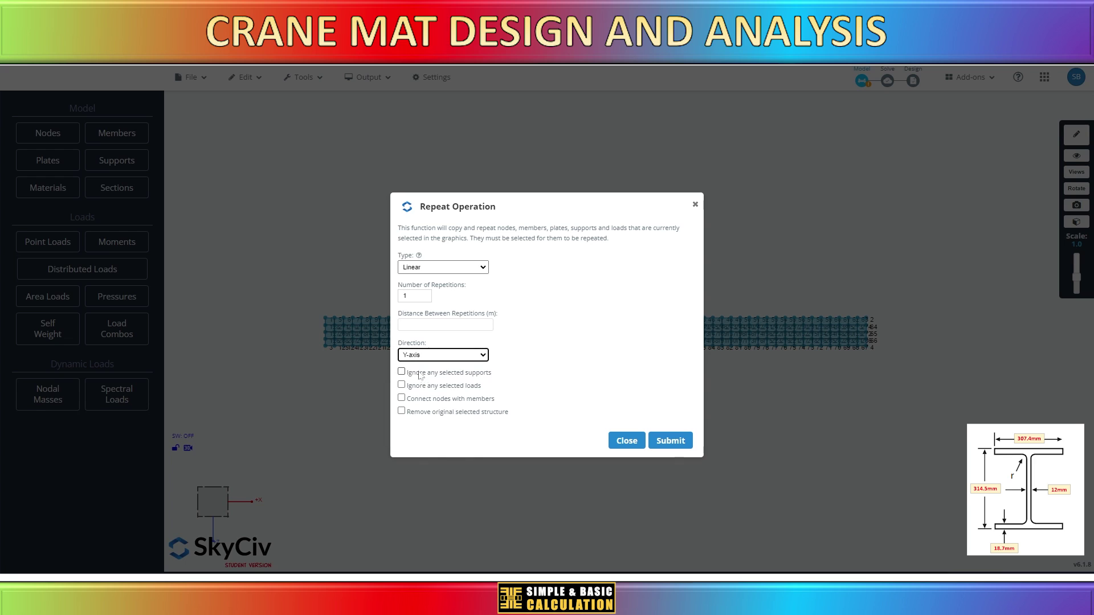
click(445, 325)
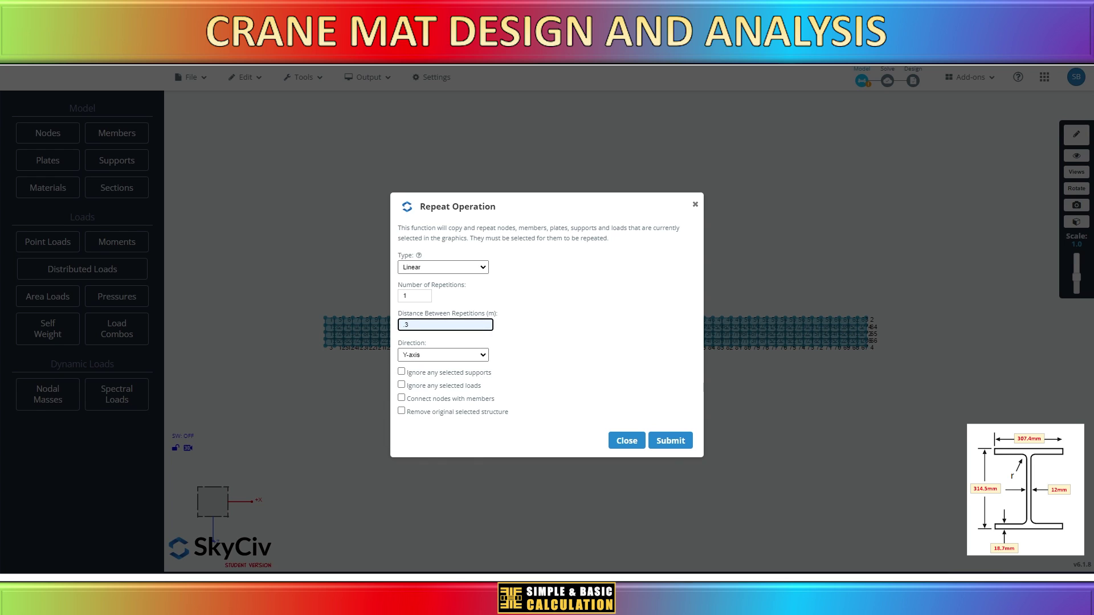
click(668, 442)
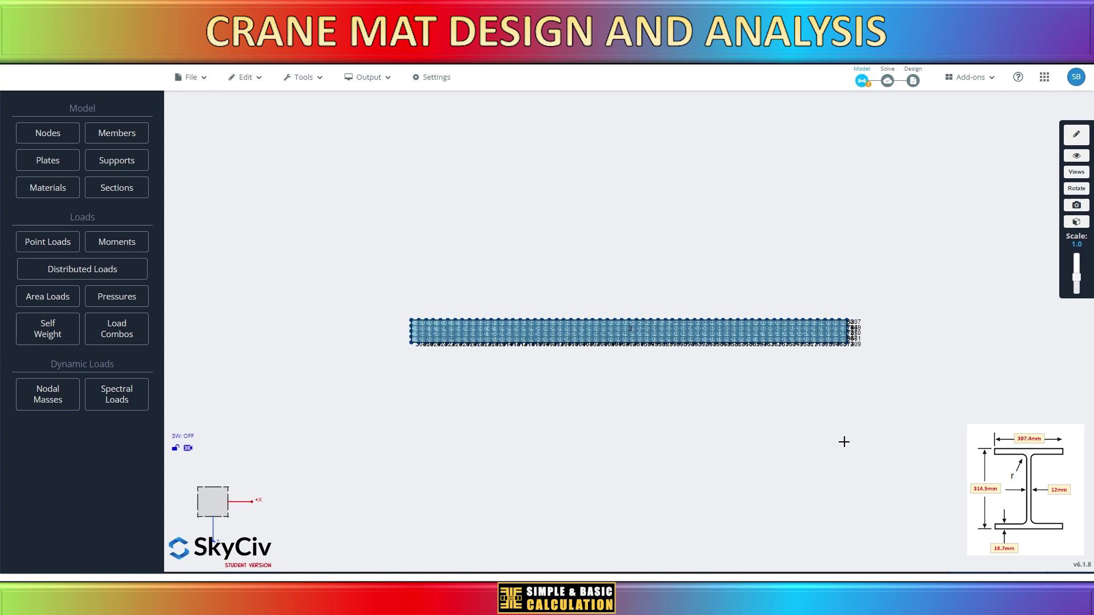
Create web plate 3 joining the flanges through nodes 432, 127, 65 and 371
drag(599, 470, 511, 352)
scroll(511, 352, up, 6)
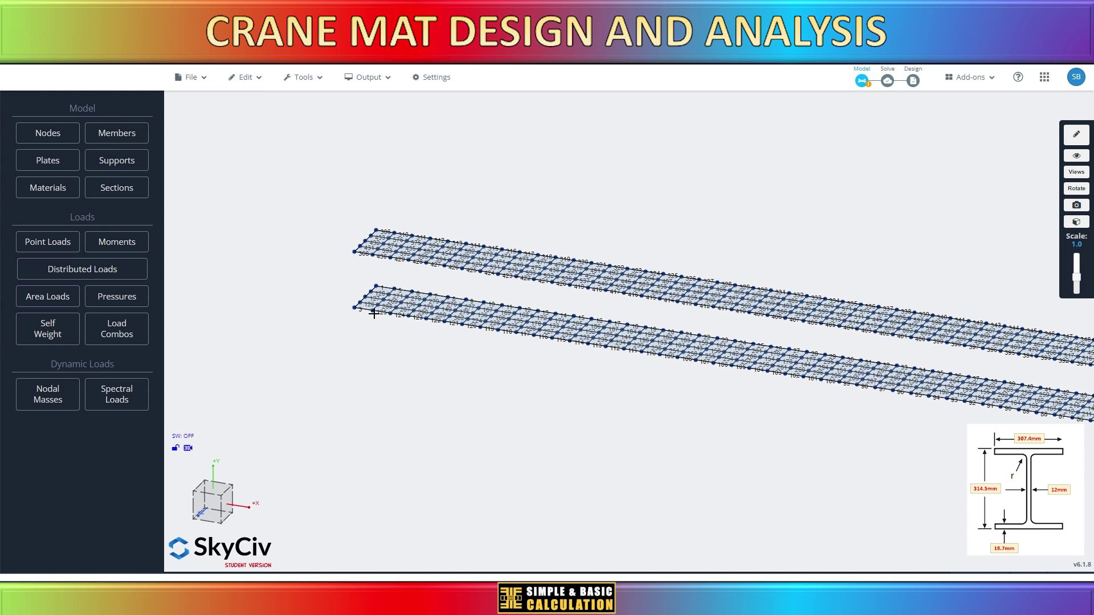
click(49, 161)
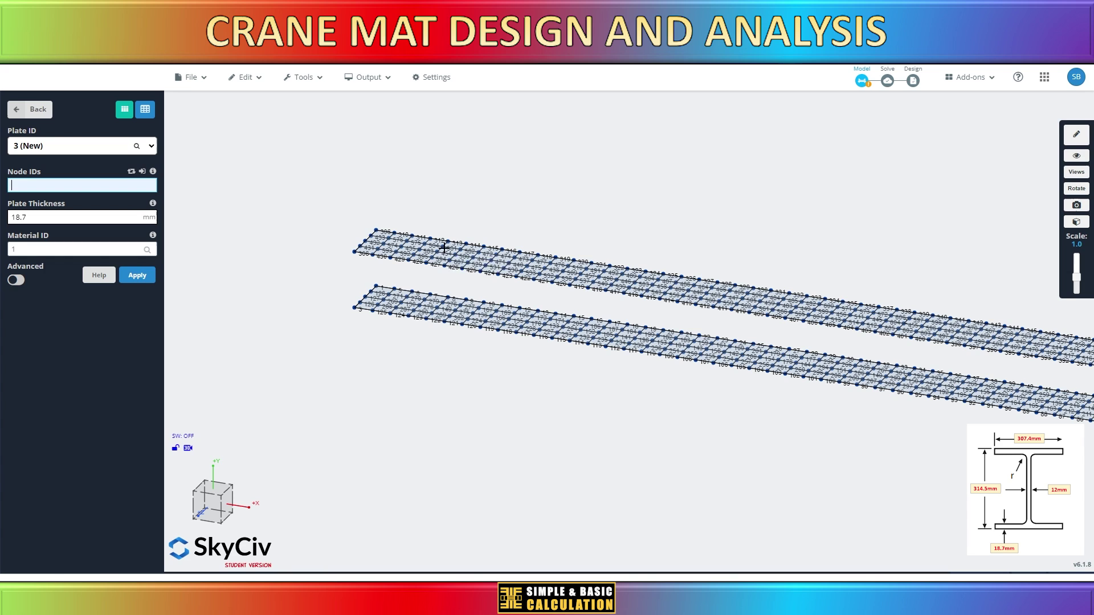
scroll(384, 260, up, 2)
click(360, 234)
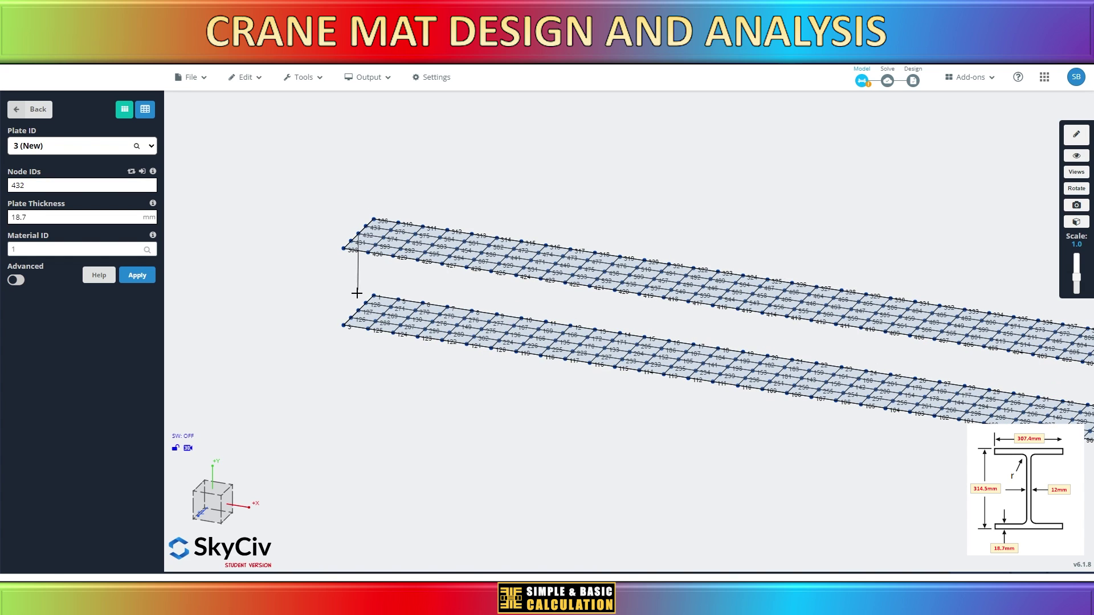
click(359, 309)
scroll(279, 293, down, 4)
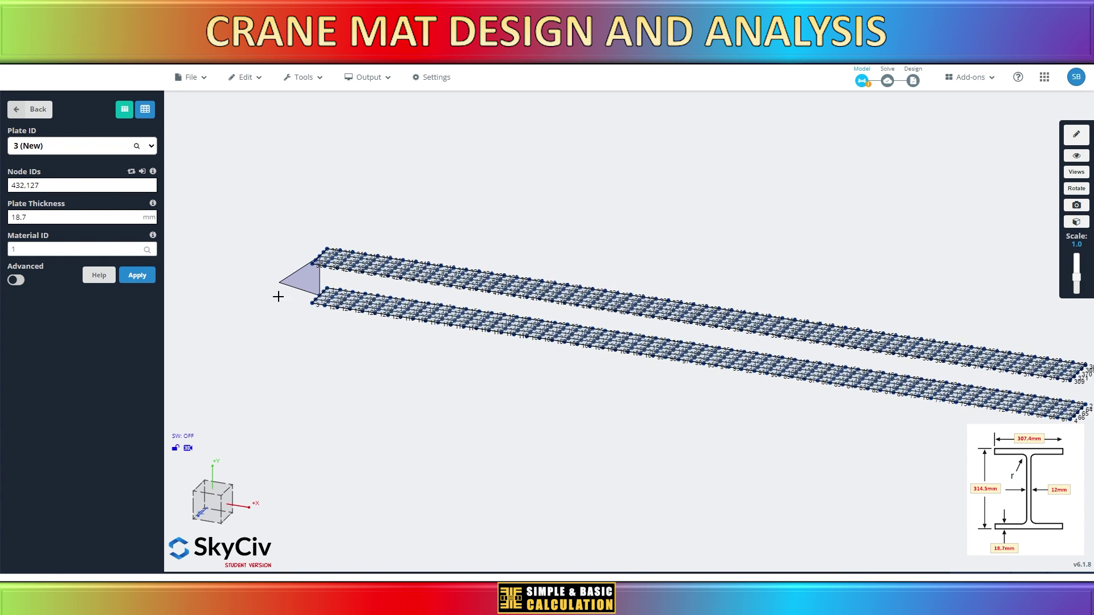
scroll(778, 376, up, 4)
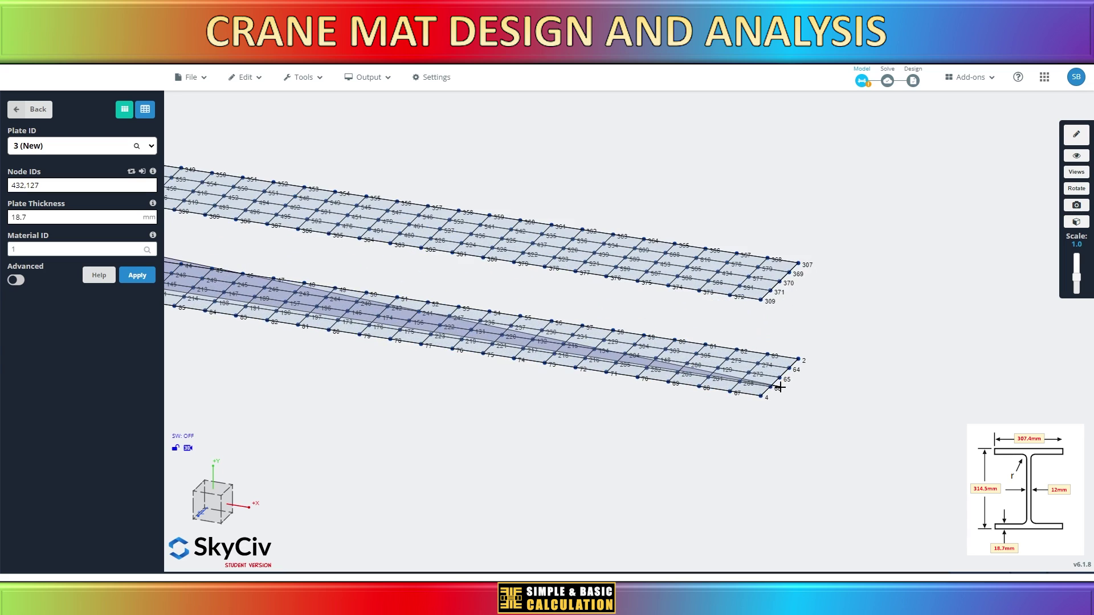
click(778, 380)
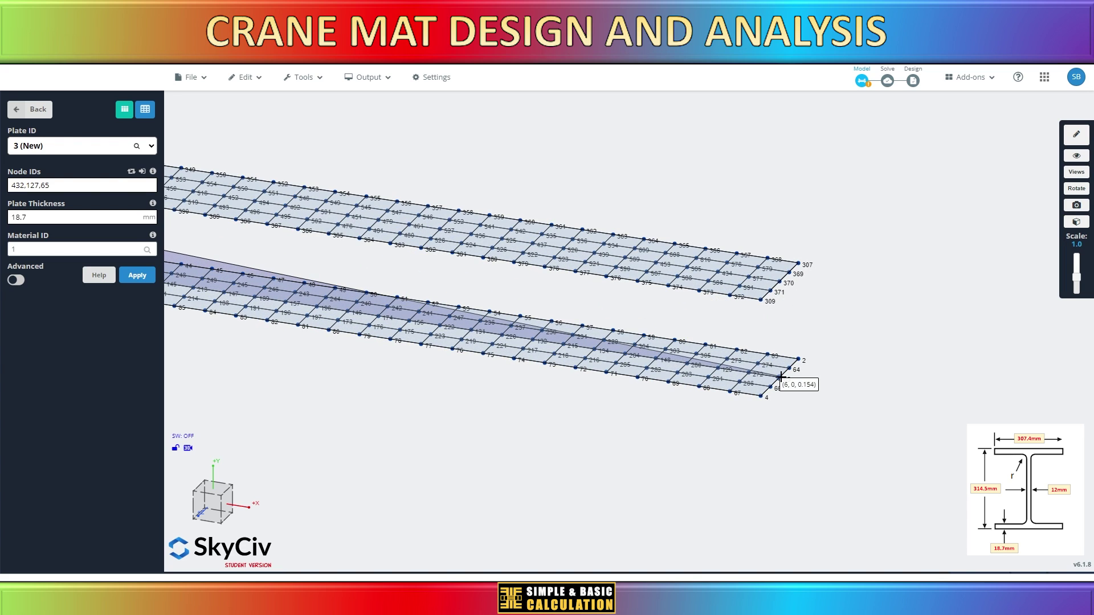
click(780, 293)
scroll(775, 382, down, 5)
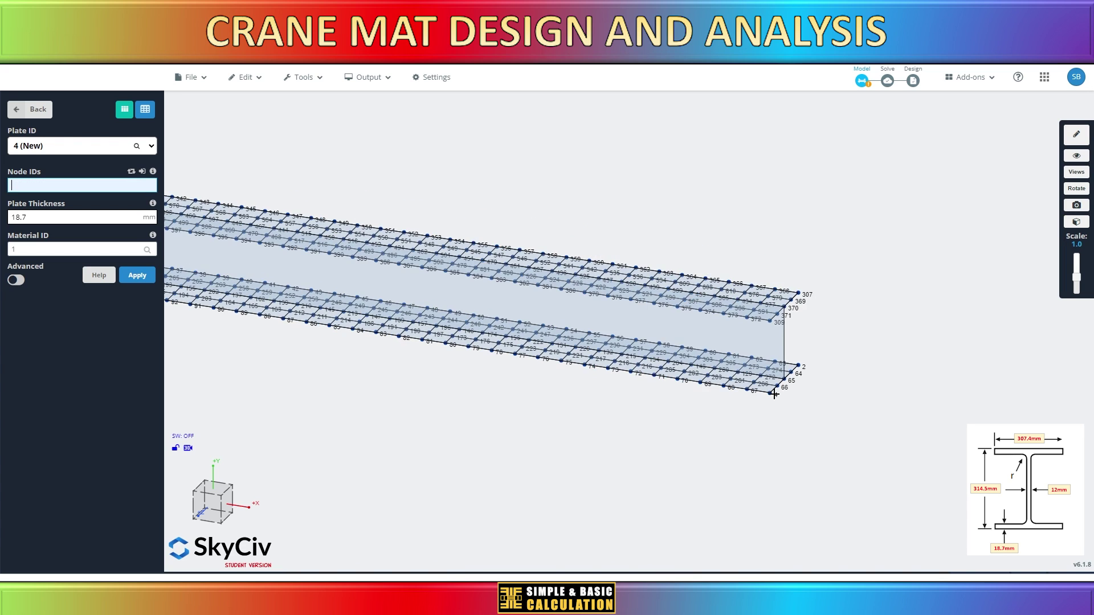
scroll(809, 402, down, 2)
scroll(442, 342, up, 6)
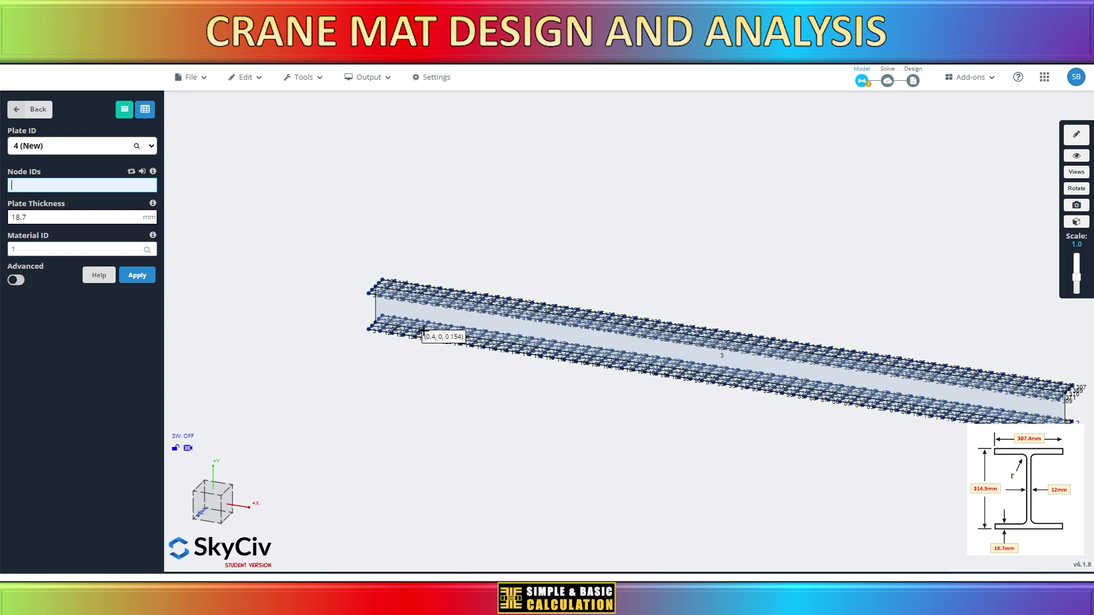
Set the web plate thickness to 12 mm and show the beam as a solid 3D render
click(420, 312)
double_click(13, 229)
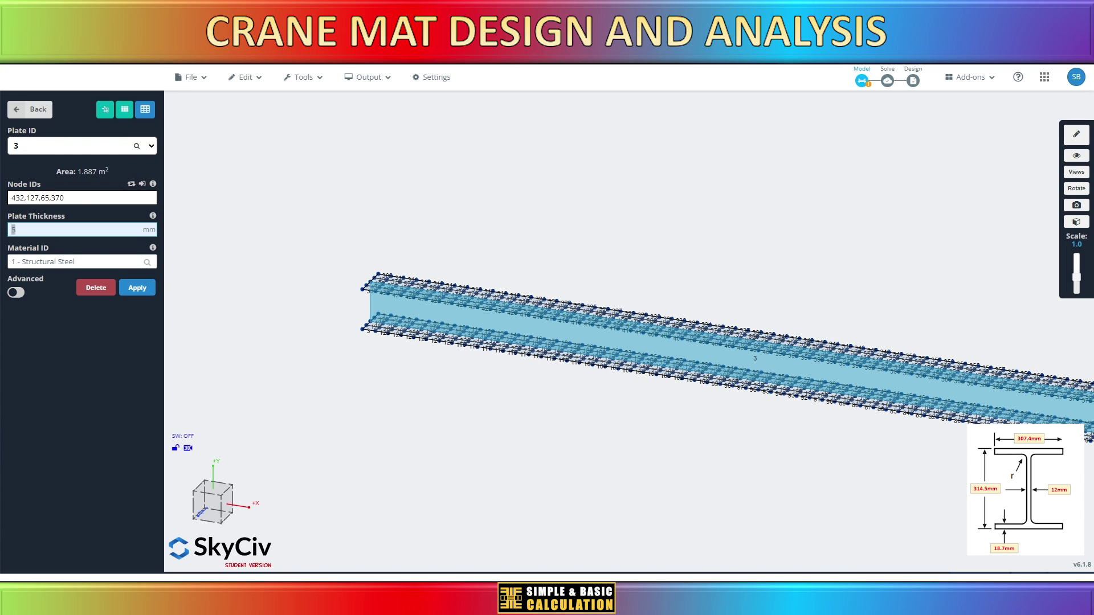
click(137, 287)
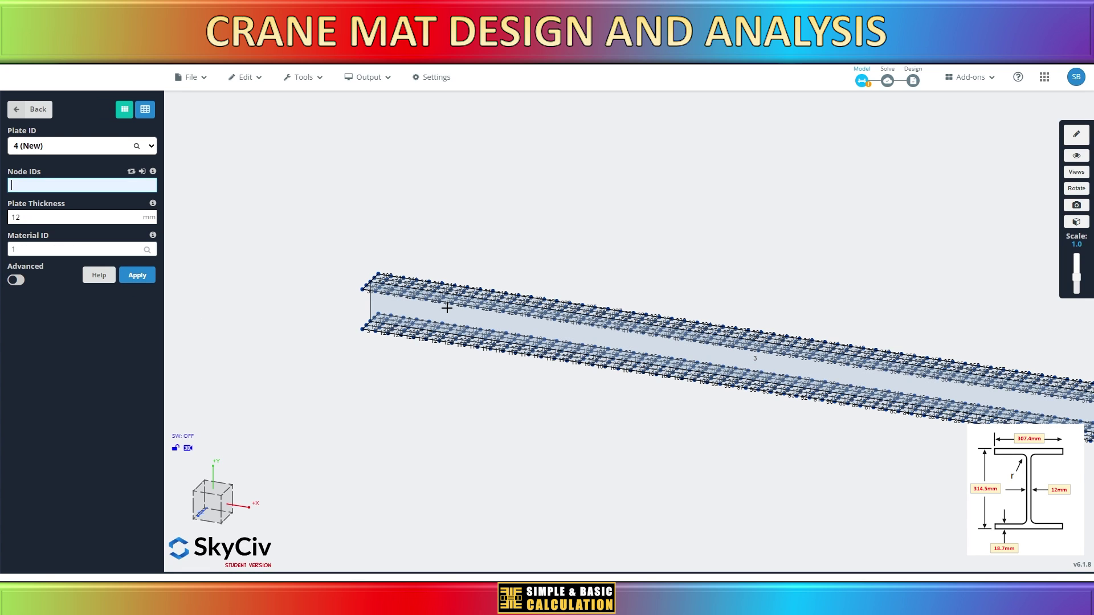
click(368, 77)
click(367, 103)
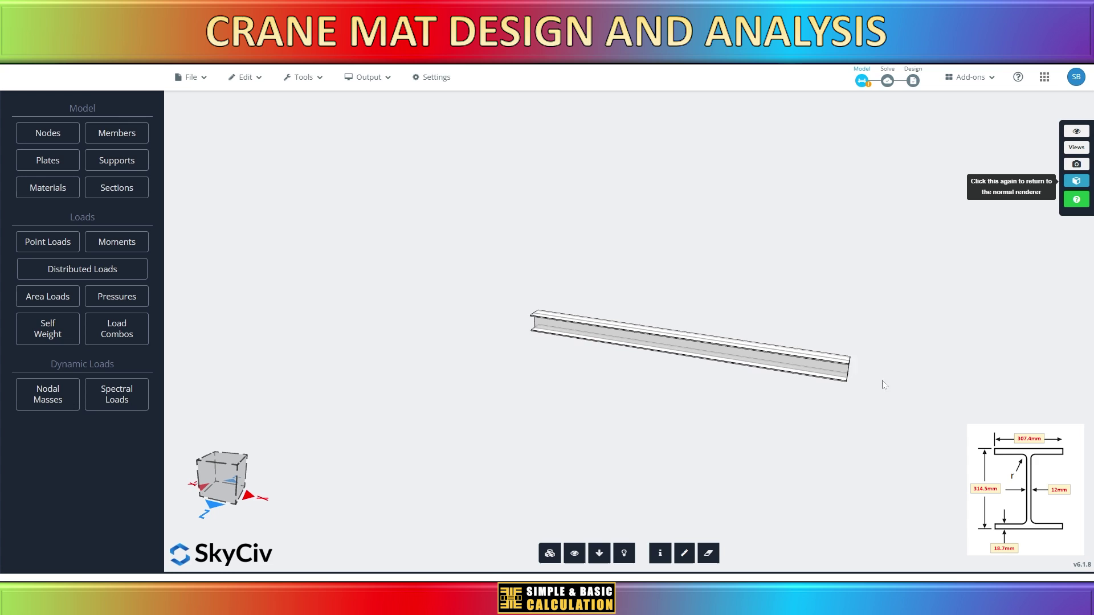
Orbit and zoom around the rendered I-beam to inspect it from several angles
drag(798, 422, 682, 398)
scroll(589, 384, down, 5)
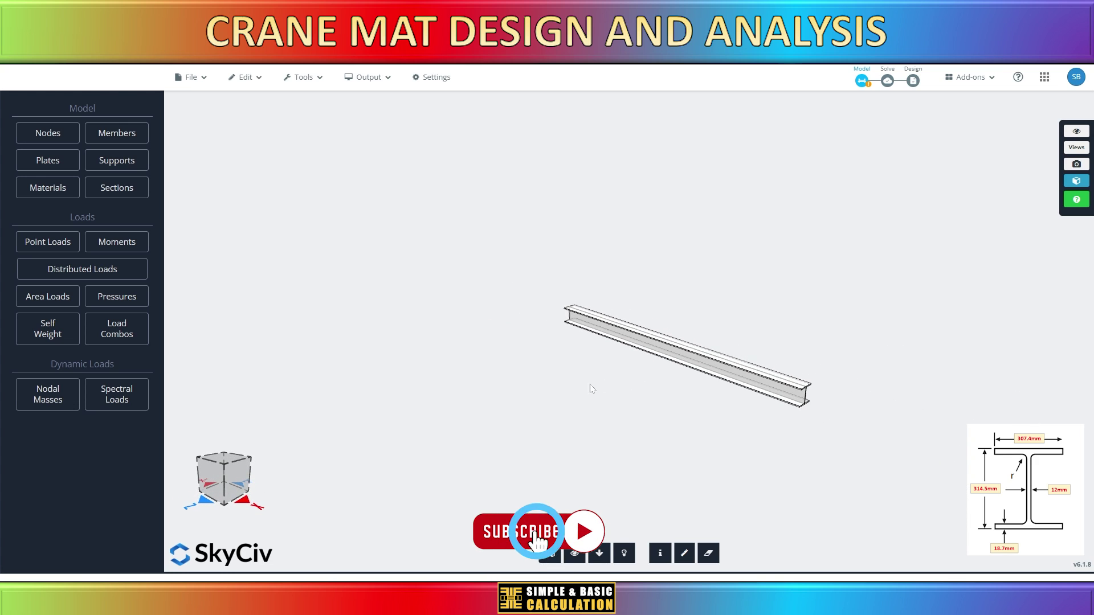
drag(589, 384, 861, 451)
scroll(808, 395, up, 8)
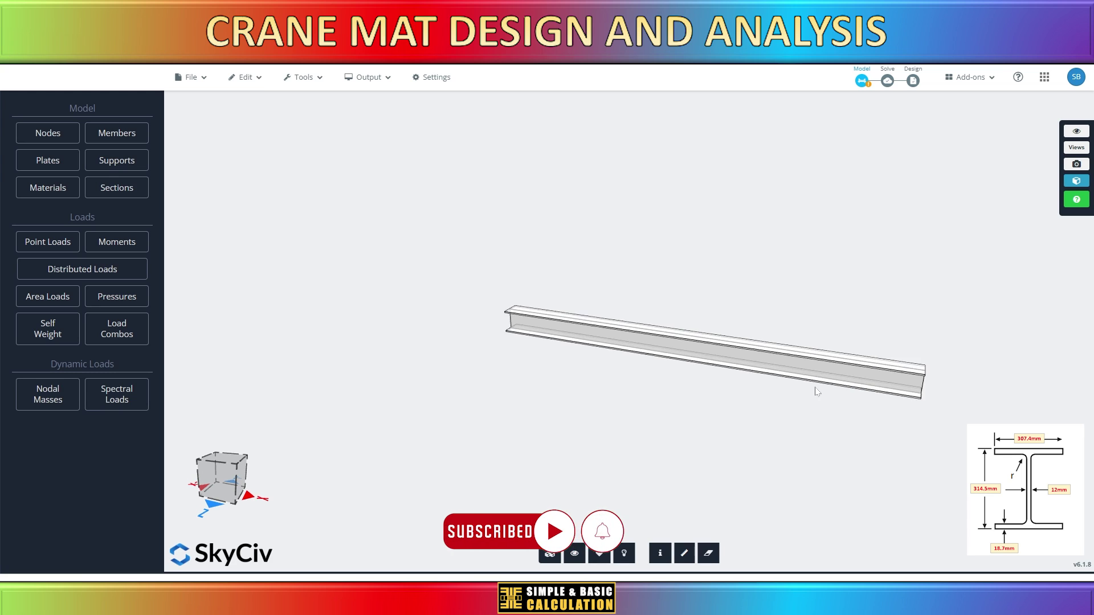
click(392, 77)
Mesh web plate 3 into 0.1 m unstructured quadrilaterals and commit the mesh
click(379, 102)
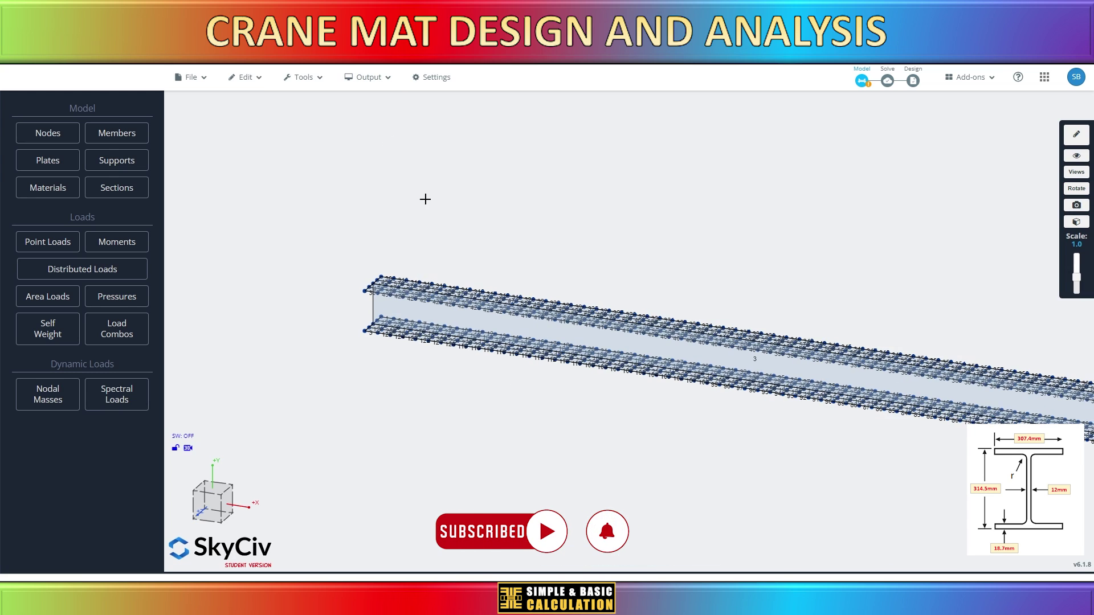
click(362, 299)
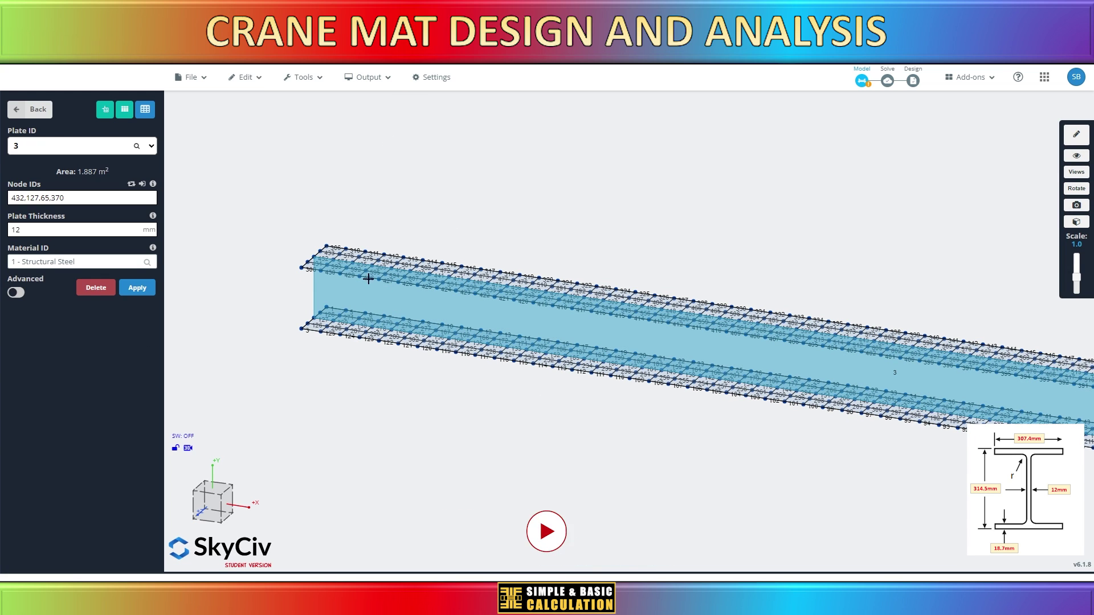
click(245, 77)
mouse_move(288, 242)
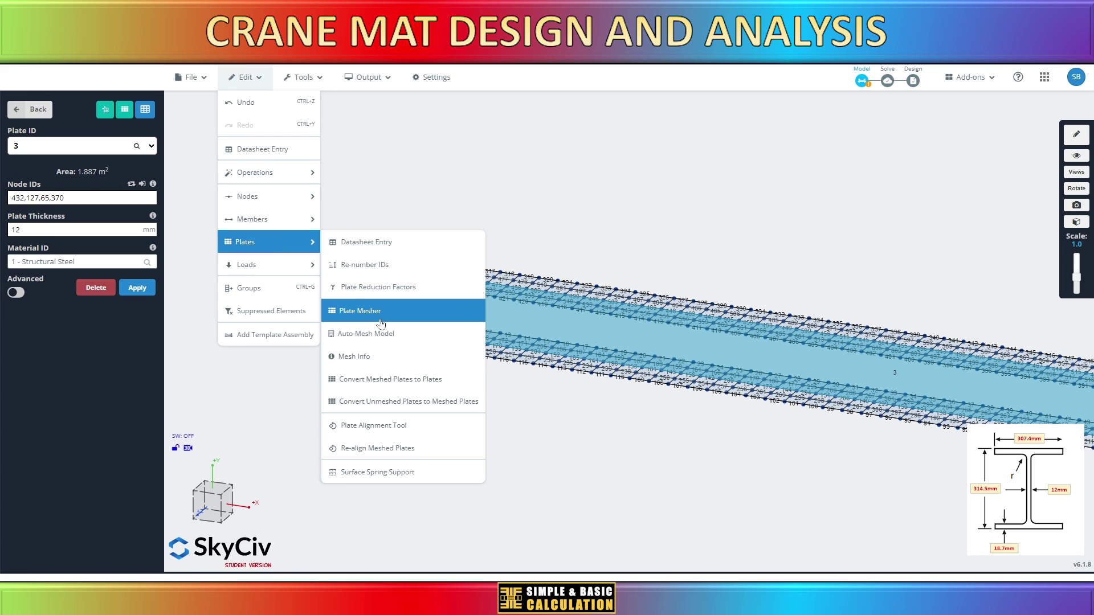
click(365, 311)
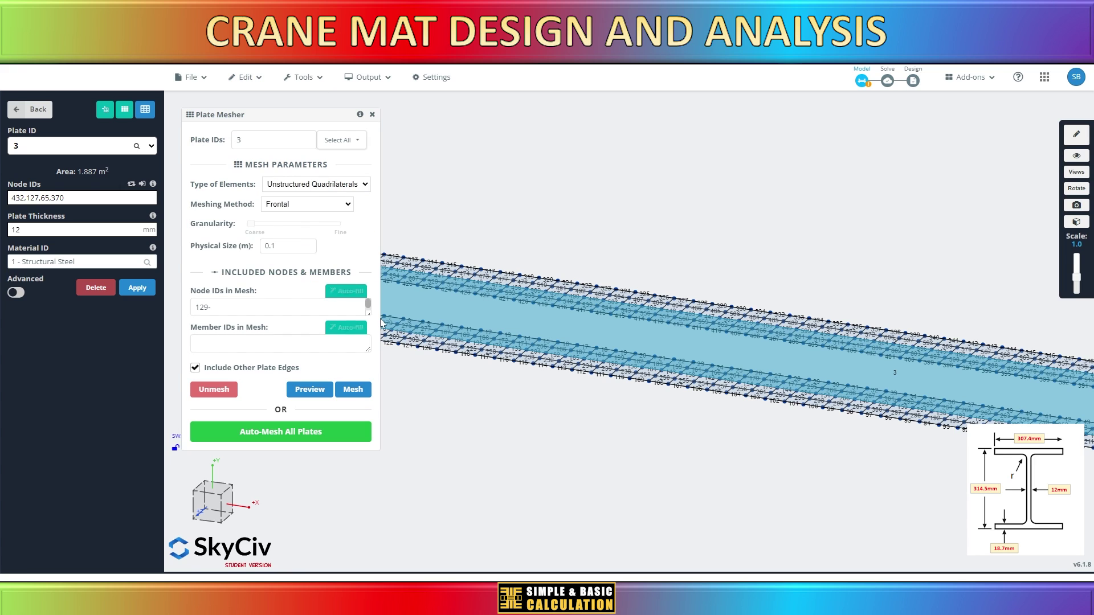
click(312, 391)
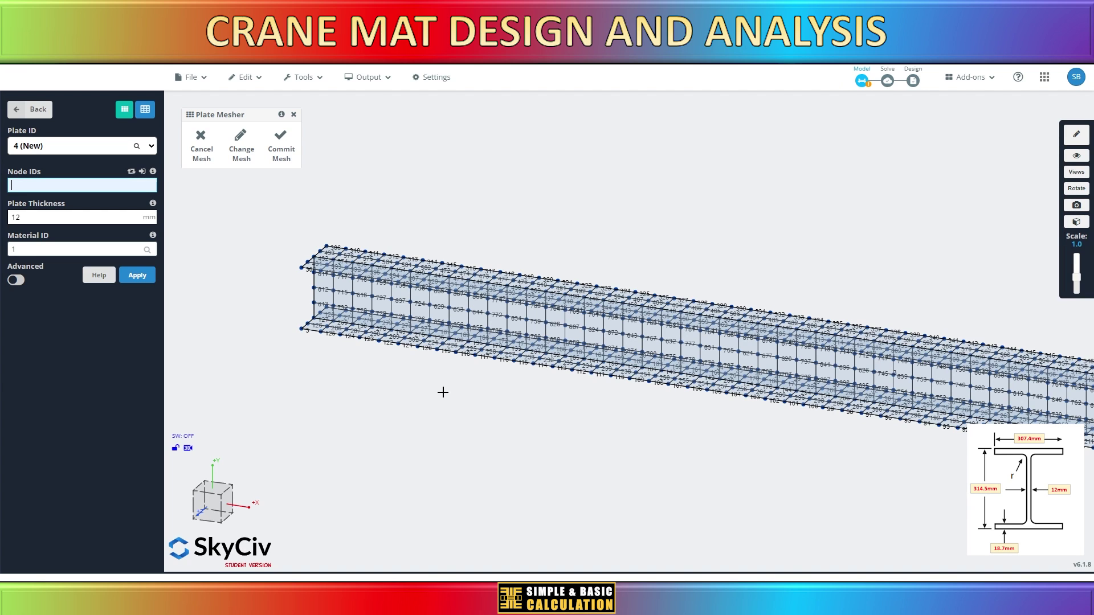
drag(443, 392, 358, 353)
scroll(358, 353, down, 3)
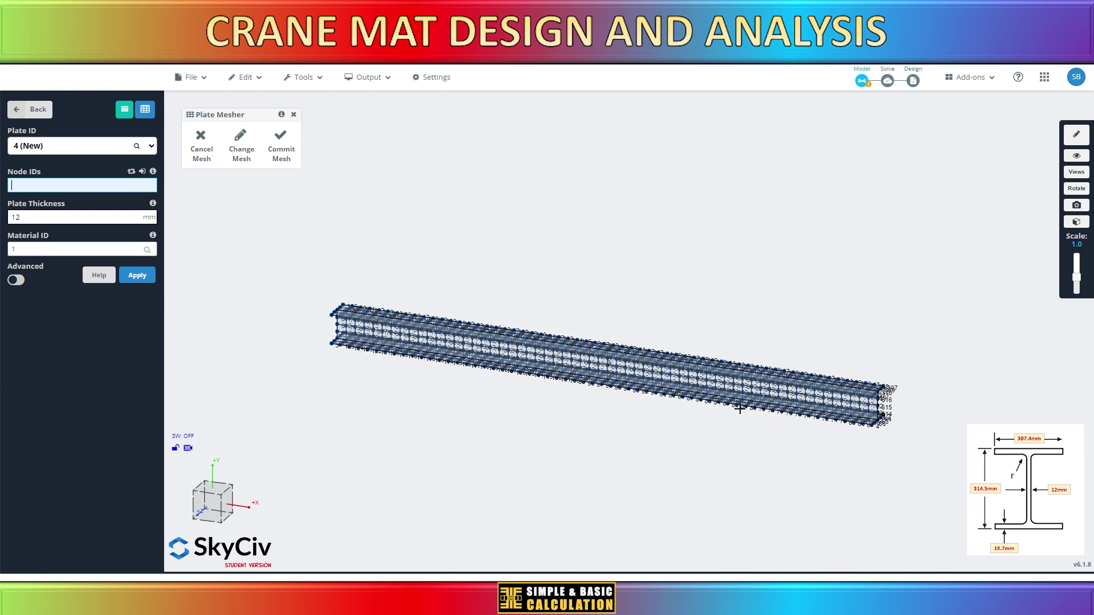
click(285, 150)
scroll(526, 404, down, 2)
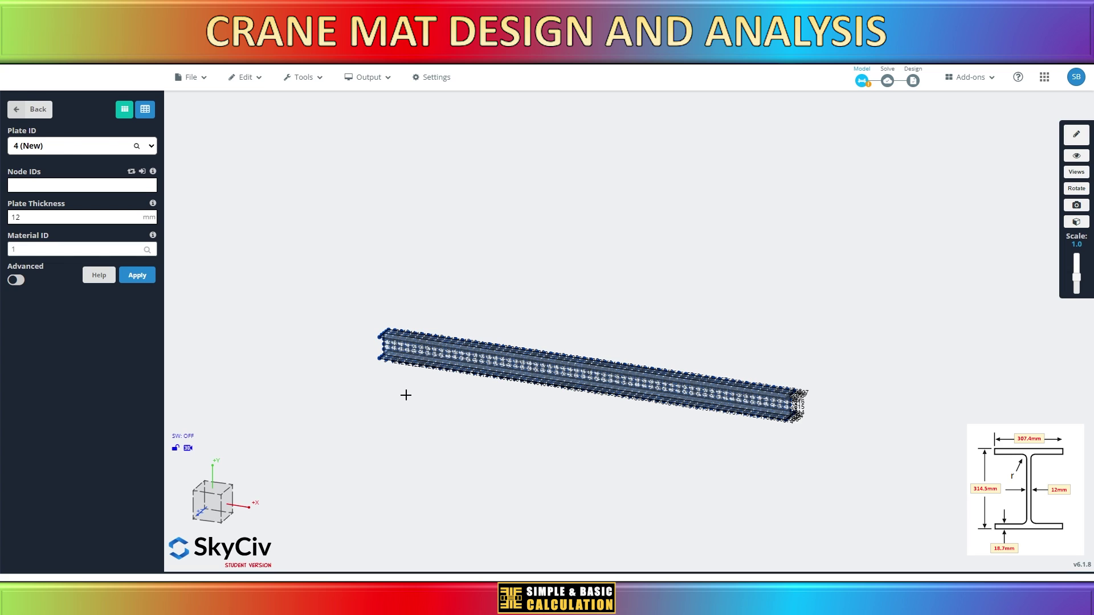
Orbit and zoom onto the meshed I-beam's near end, ready to draw new plates
right_drag(406, 395, 545, 444)
drag(532, 412, 488, 448)
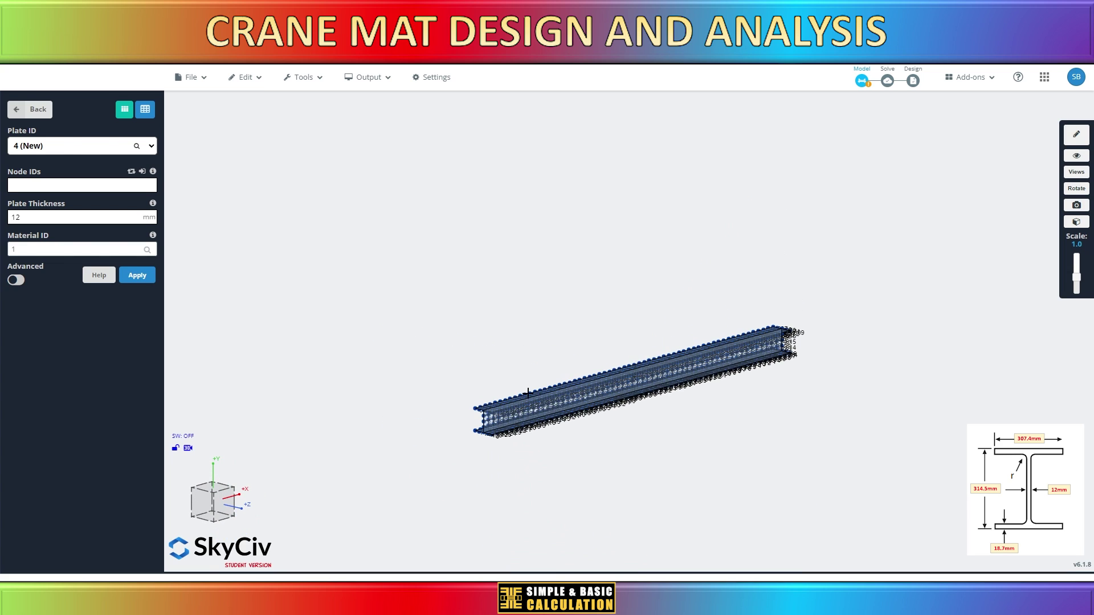
scroll(489, 450, up, 6)
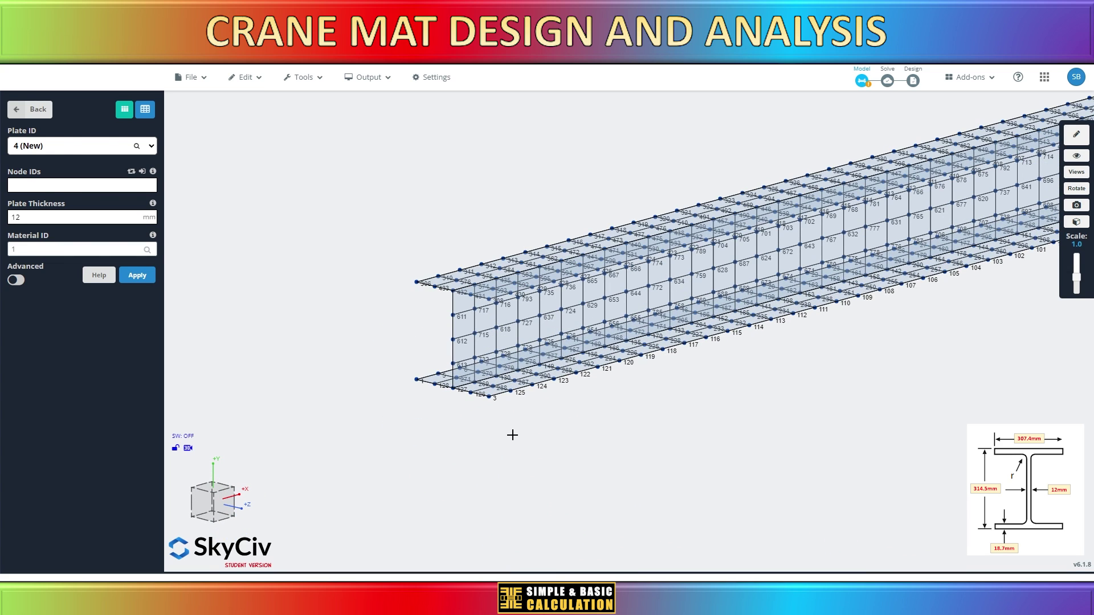
scroll(536, 440, down, 1)
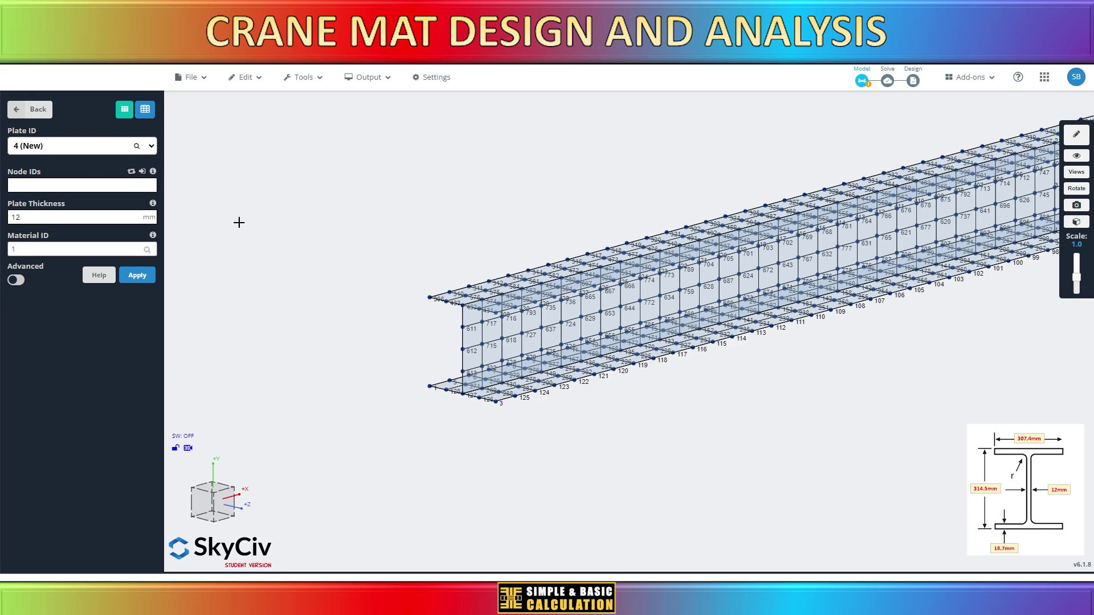
click(35, 111)
click(45, 157)
Add stiffener plate 4 through web node 432, flange node 308 and bottom node 3
scroll(457, 374, up, 1)
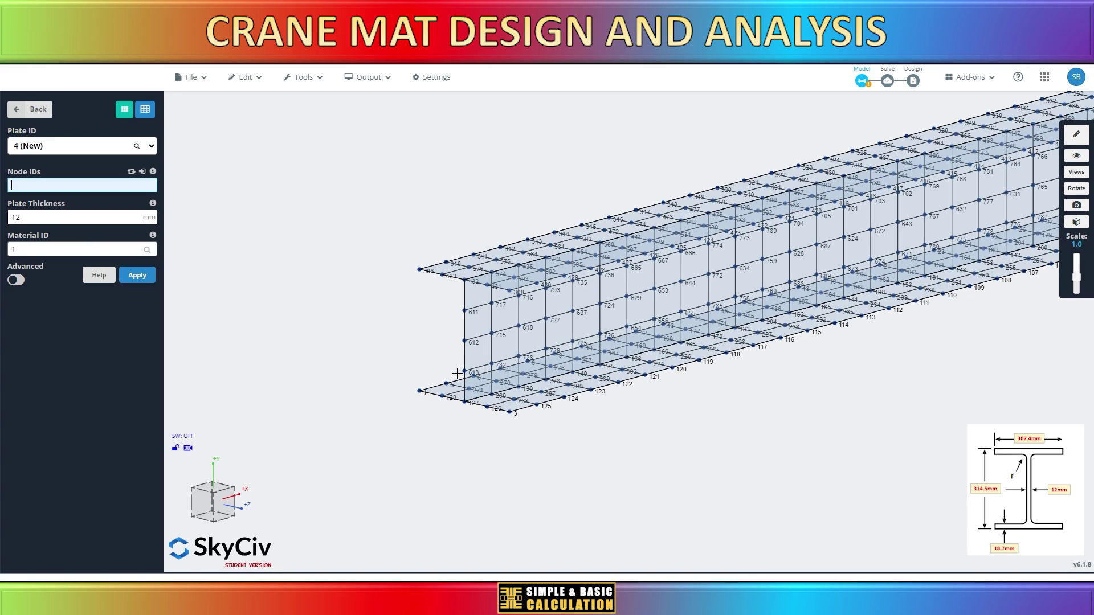
click(473, 283)
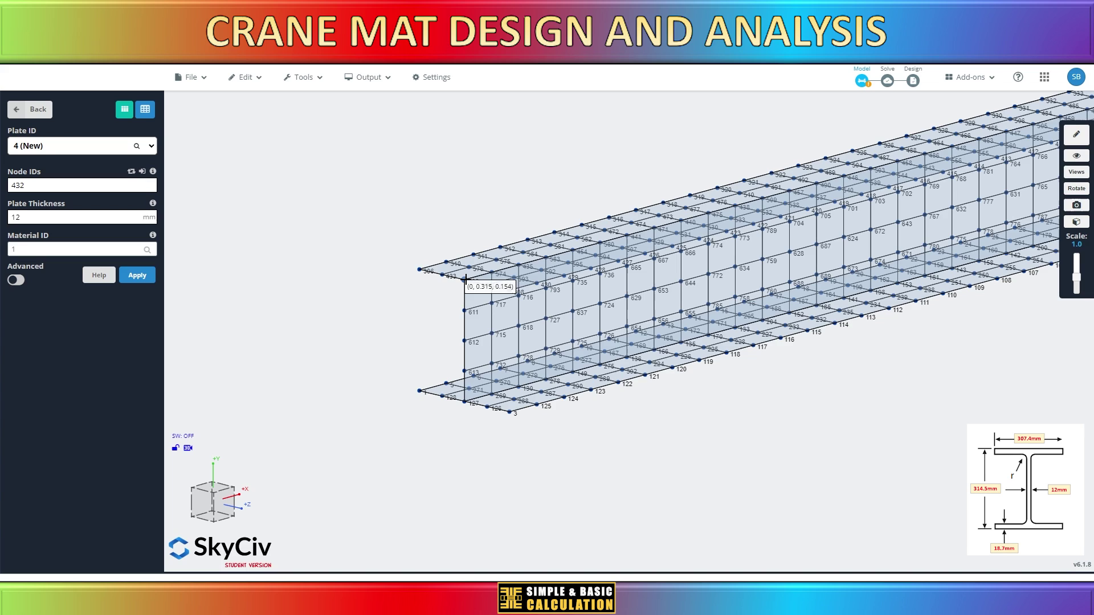
click(511, 293)
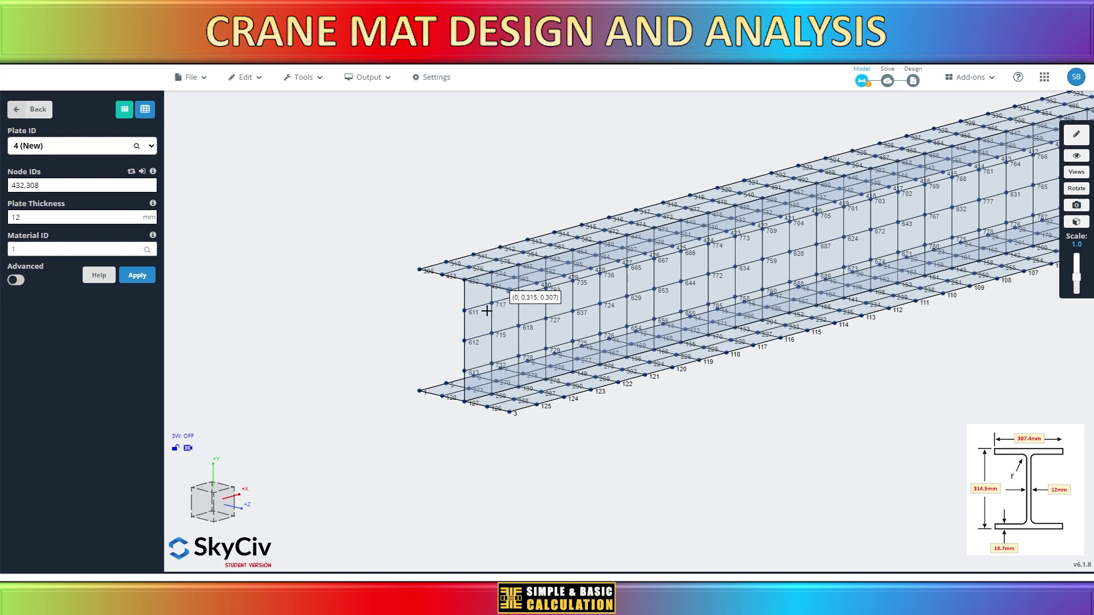
click(508, 410)
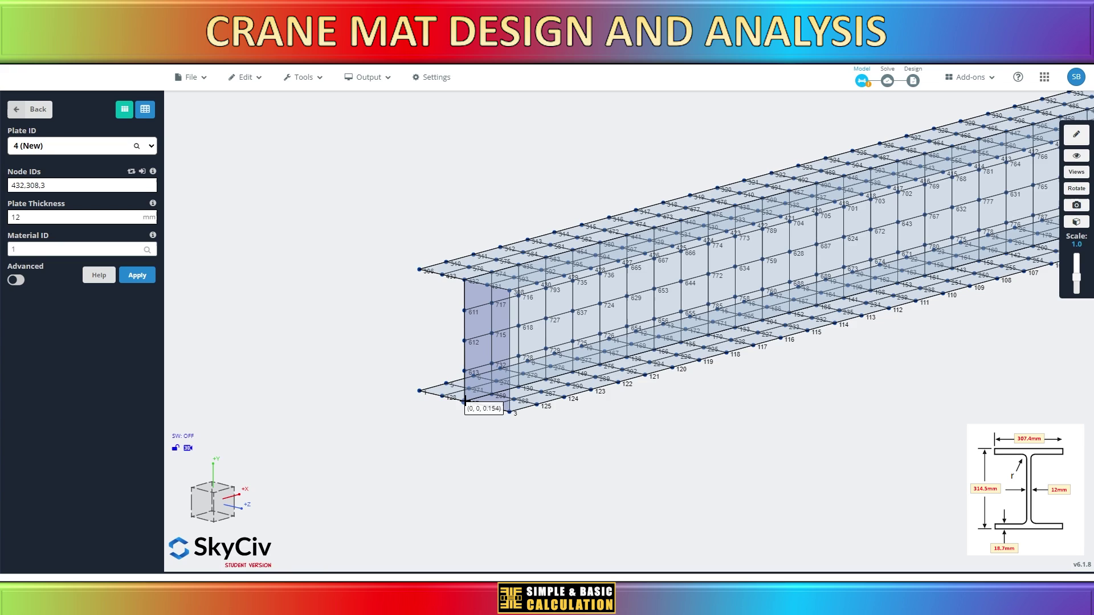
Add stiffener plate 5 on nodes 306, 432, 127 and 1, and select it
click(418, 269)
click(465, 280)
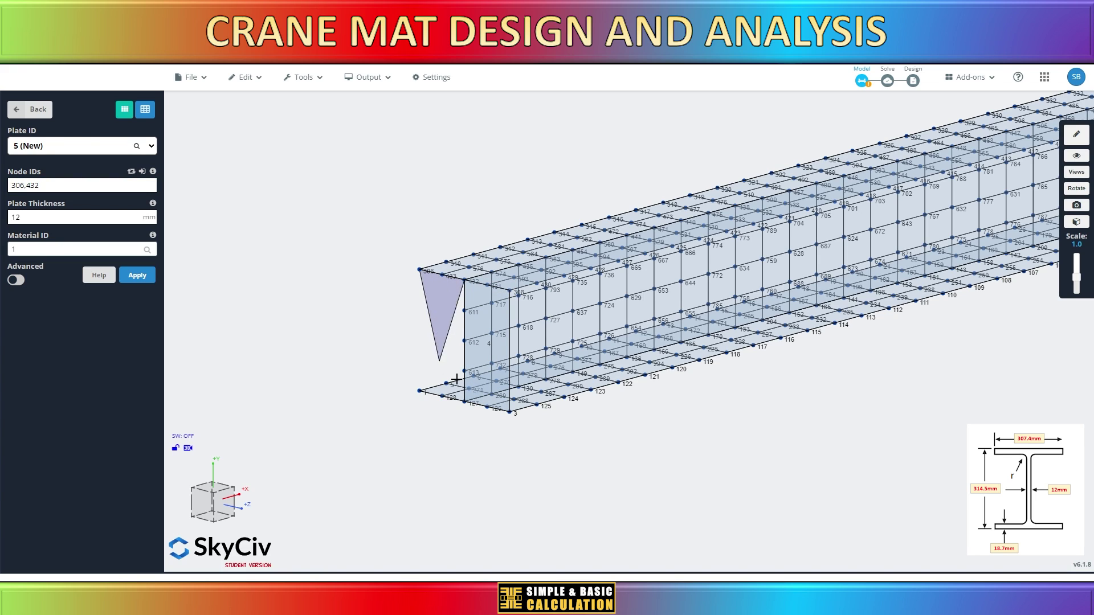
click(466, 401)
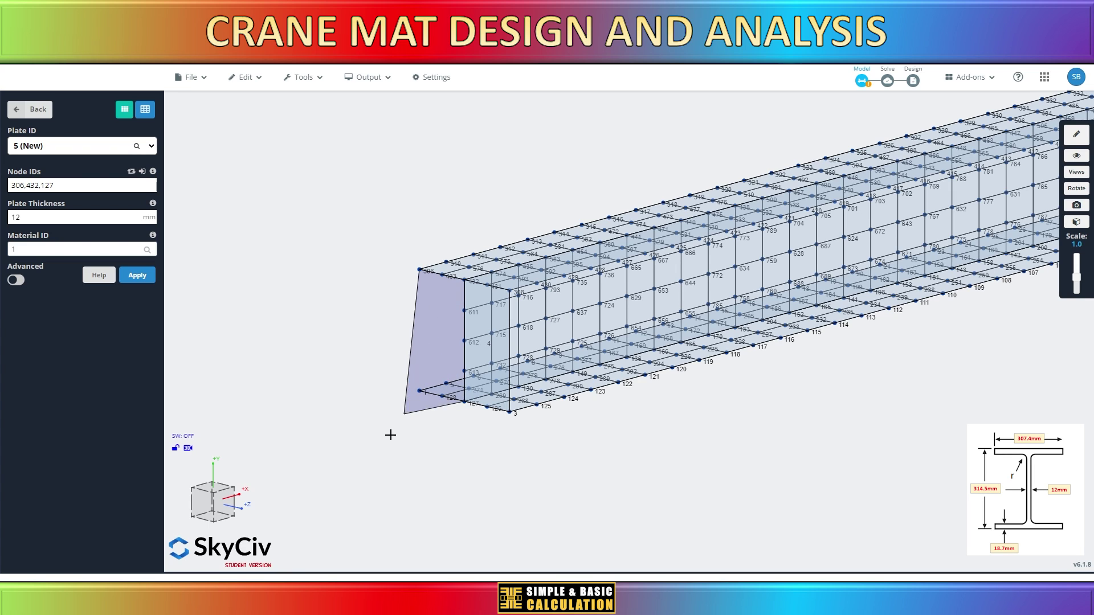
click(419, 391)
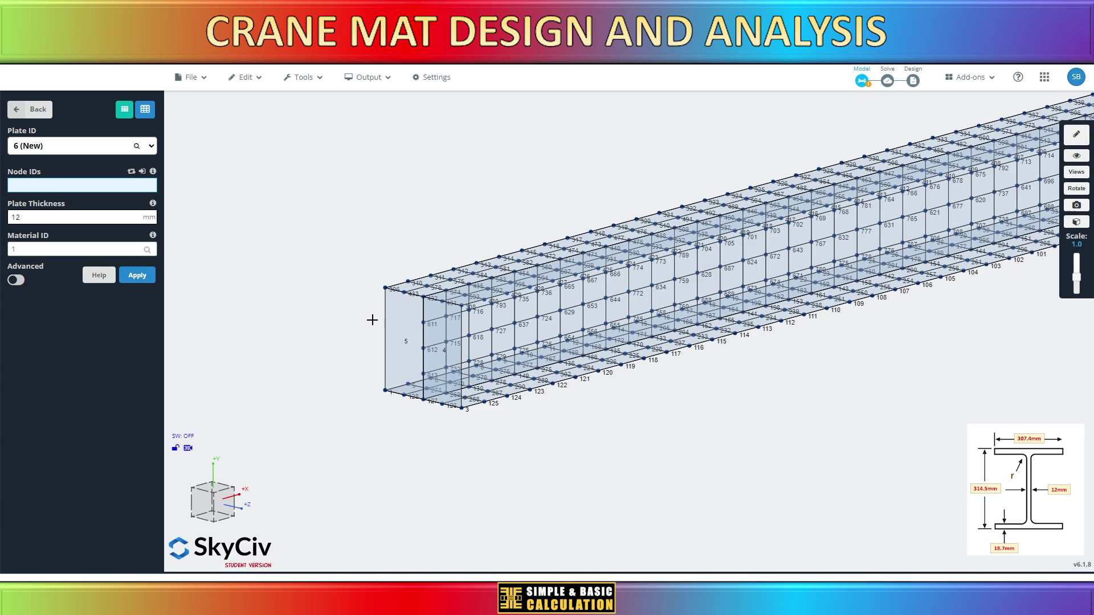
click(404, 330)
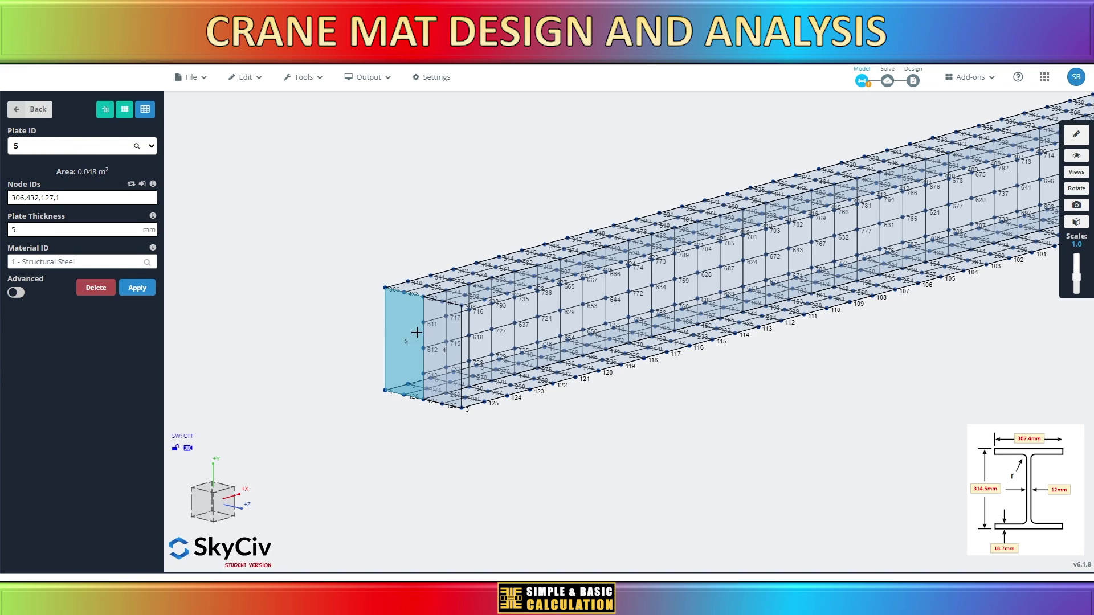
Give end plates 4 and 5 a 10 mm thickness, then show the 3D render
click(453, 334)
click(14, 205)
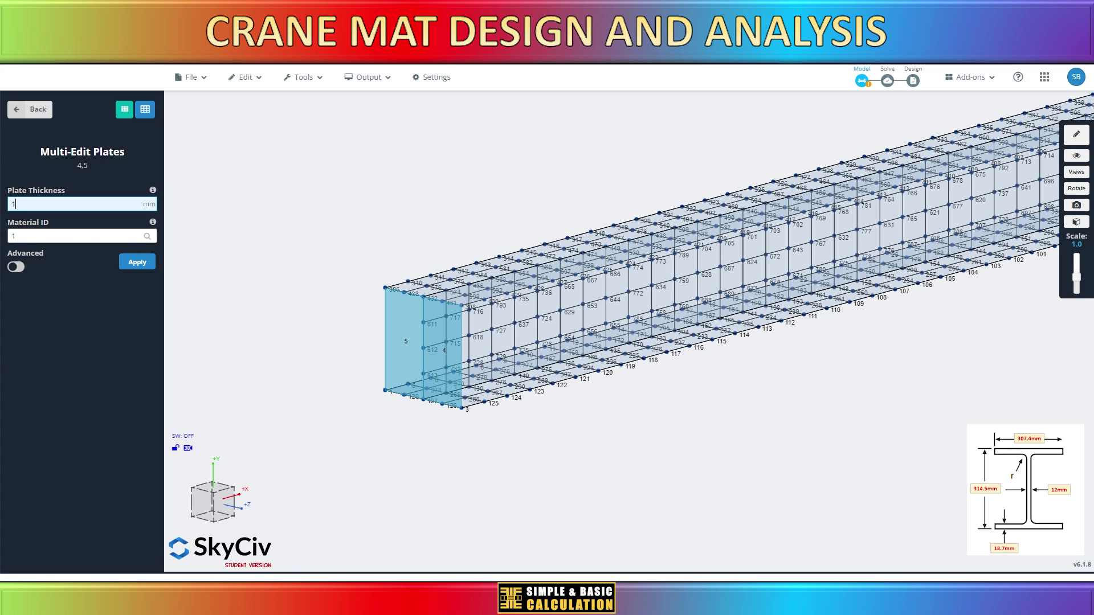
click(136, 262)
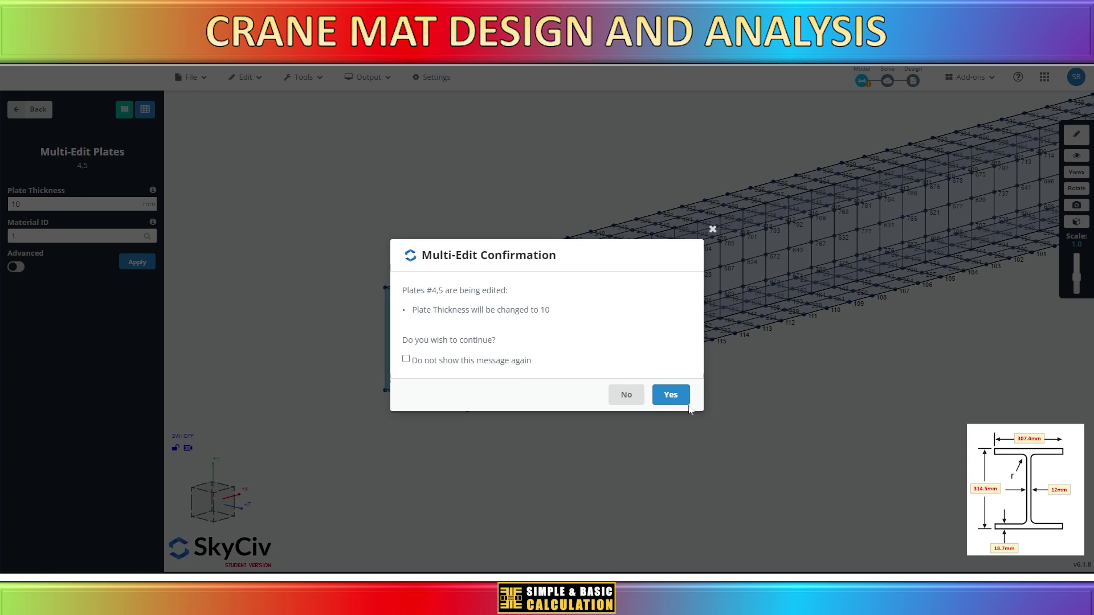
click(670, 394)
click(369, 78)
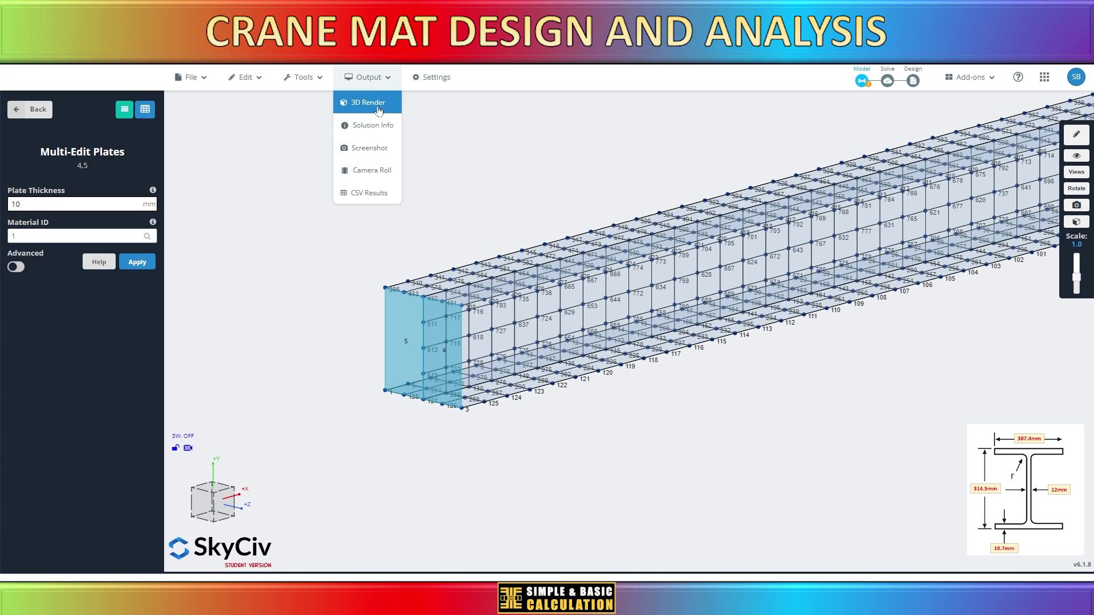
click(376, 104)
Zoom and orbit the solid-rendered beam to check the end stiffeners from different sides
scroll(650, 320, down, 5)
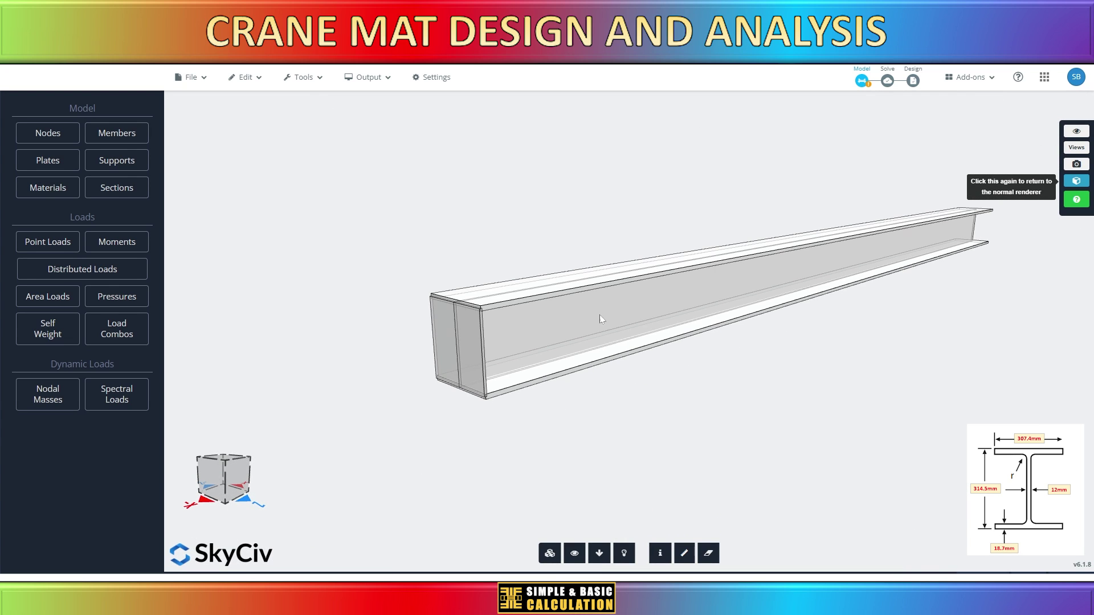
scroll(454, 344, up, 2)
scroll(324, 309, up, 2)
scroll(508, 336, down, 3)
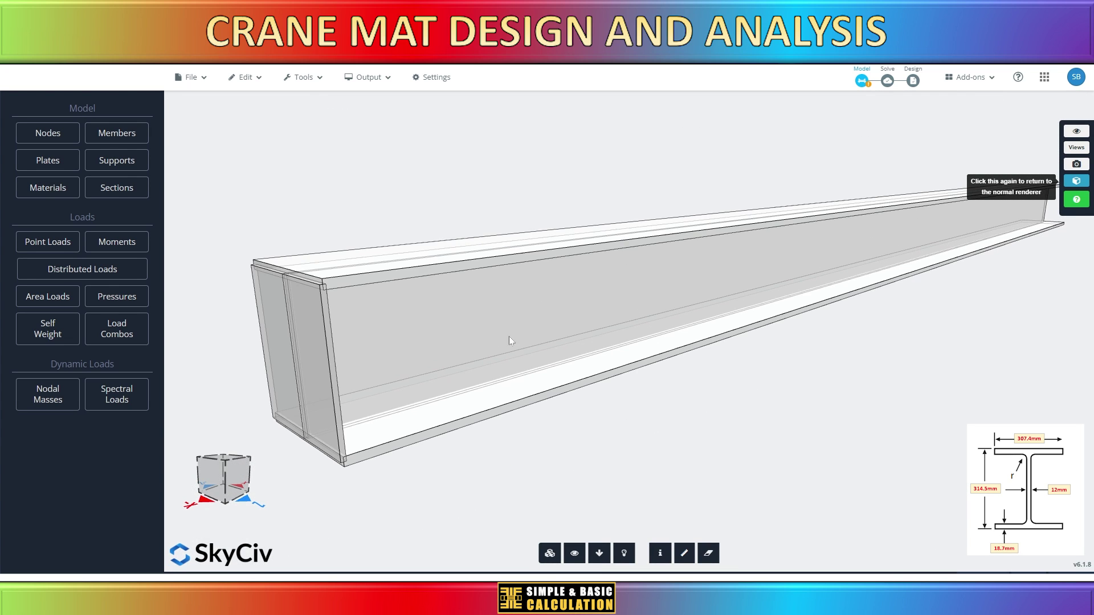
scroll(401, 342, down, 2)
scroll(401, 342, up, 2)
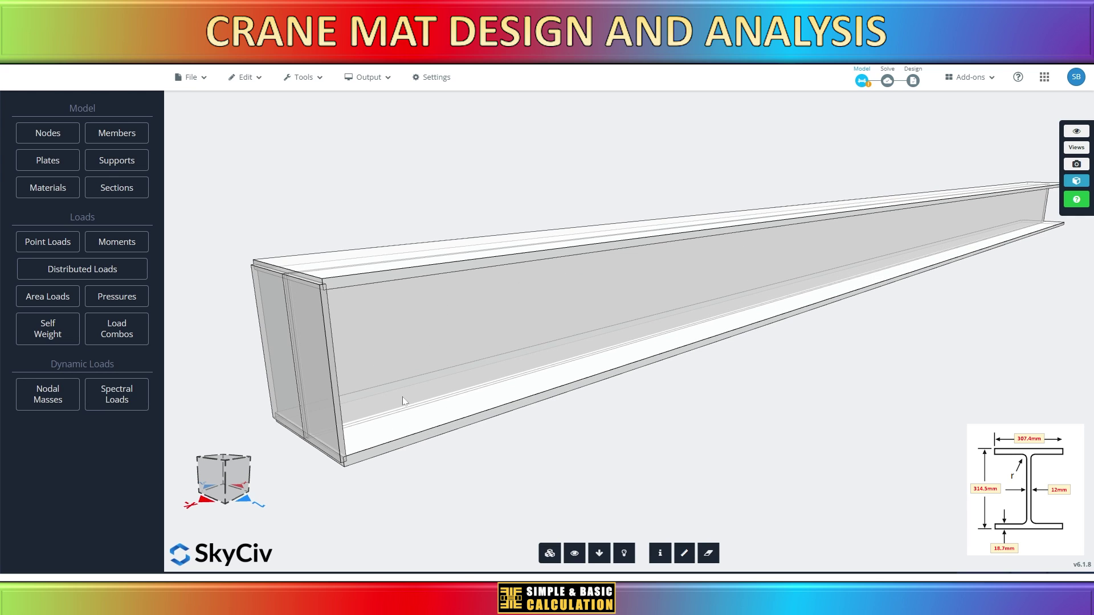
scroll(402, 397, down, 2)
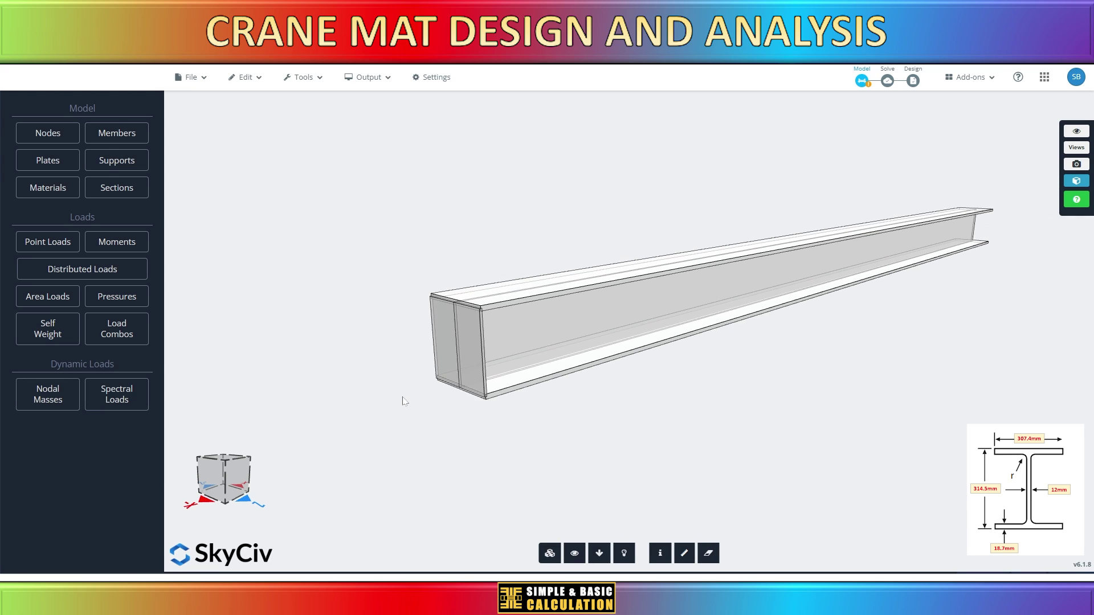
drag(405, 403, 520, 456)
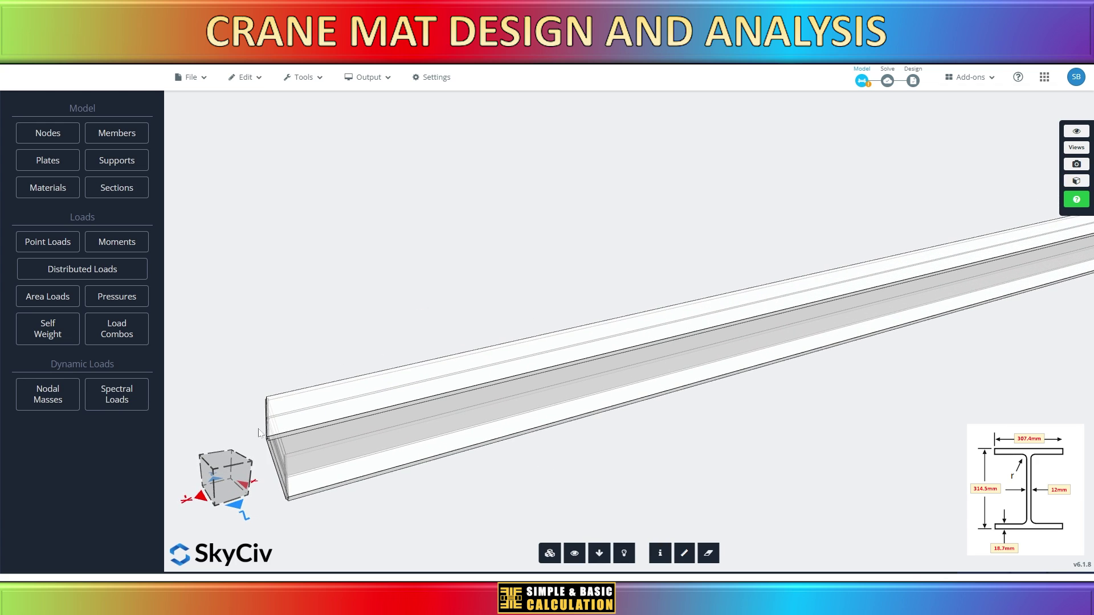
scroll(390, 386, down, 3)
mouse_move(655, 431)
mouse_down()
mouse_move(691, 442)
mouse_move(752, 413)
mouse_move(661, 418)
mouse_up()
scroll(635, 435, up, 2)
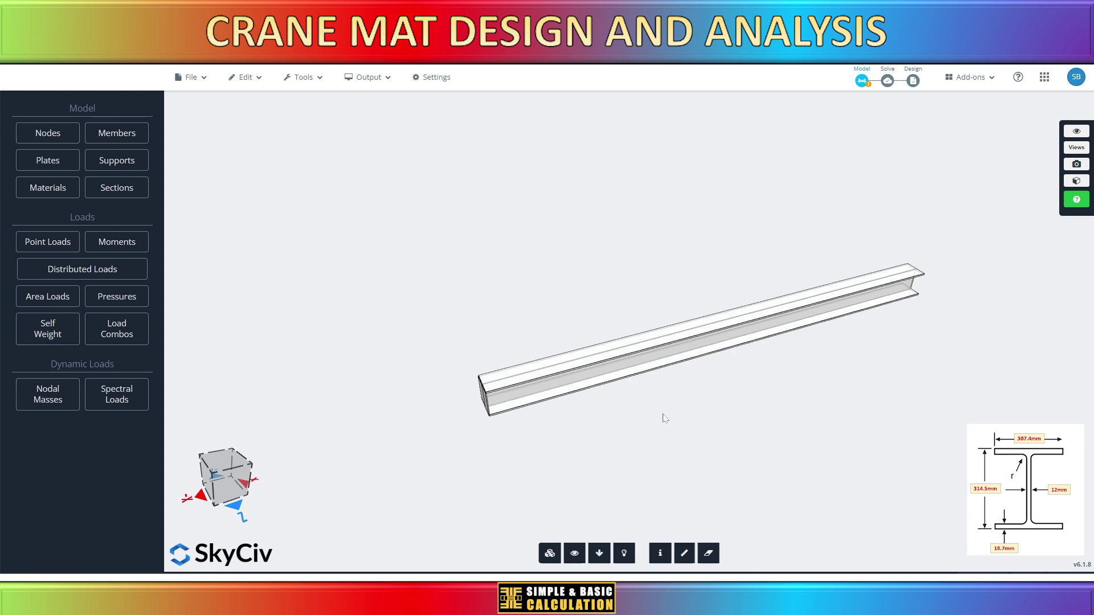
scroll(676, 361, up, 2)
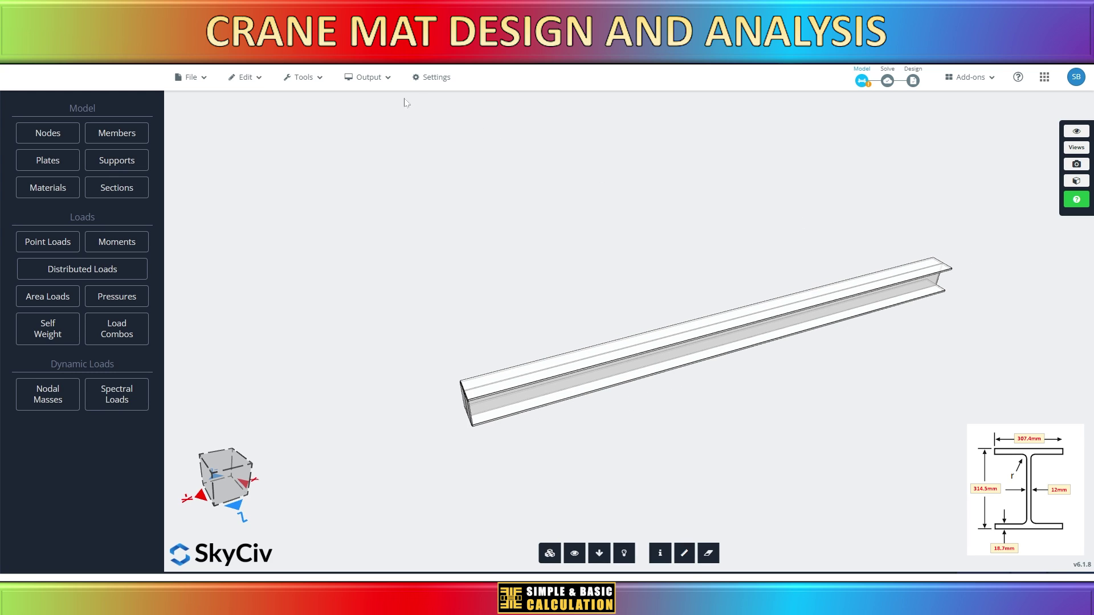
click(369, 76)
Leave the 3D render and return the wireframe beam to an isometric view
click(377, 105)
scroll(481, 286, down, 5)
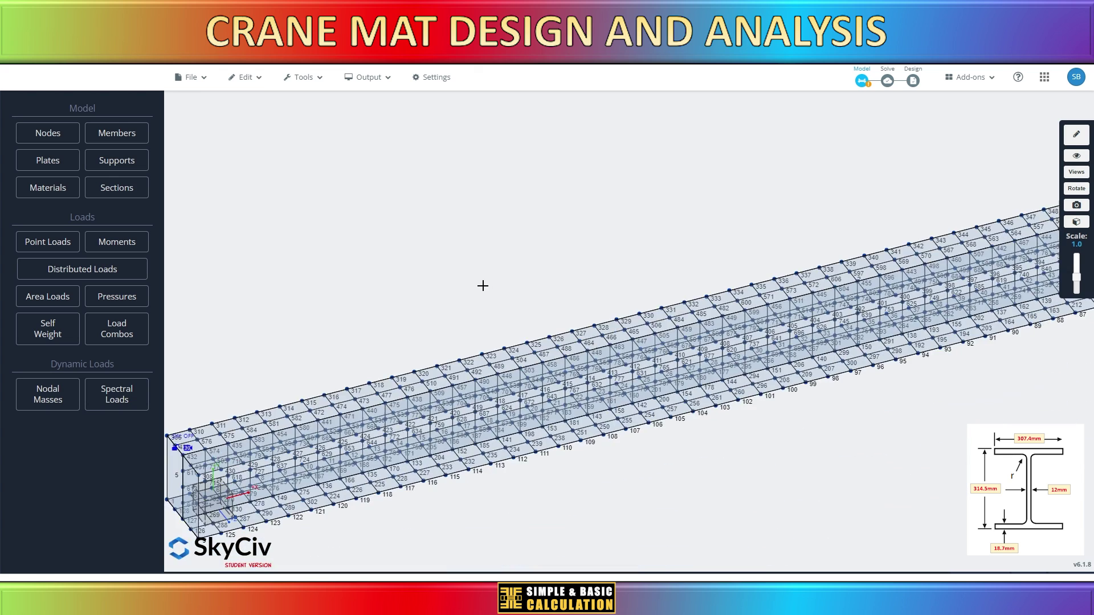
click(220, 505)
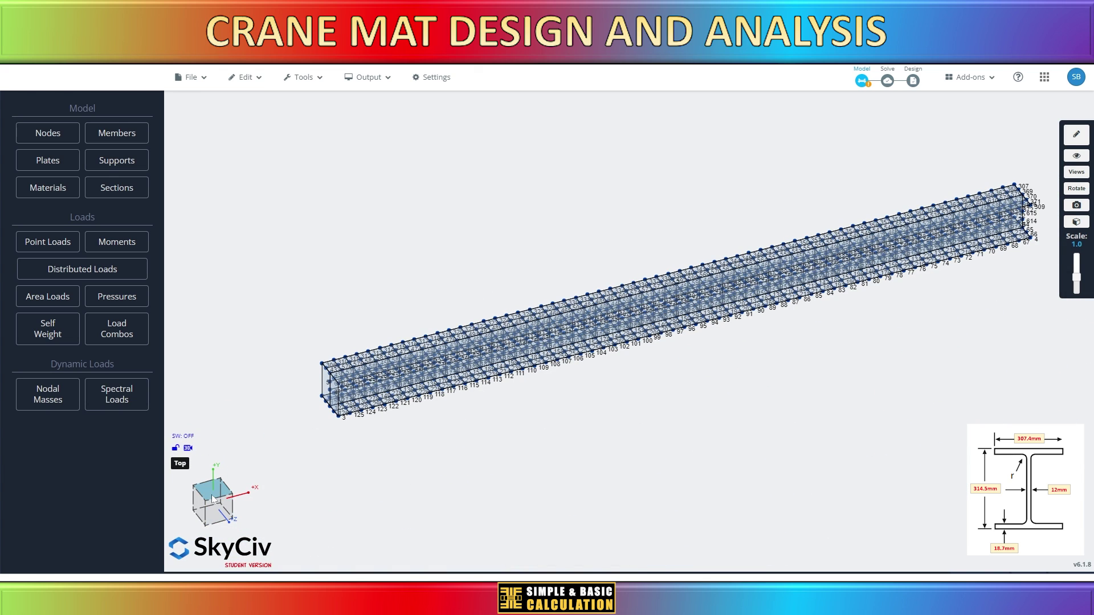
click(231, 491)
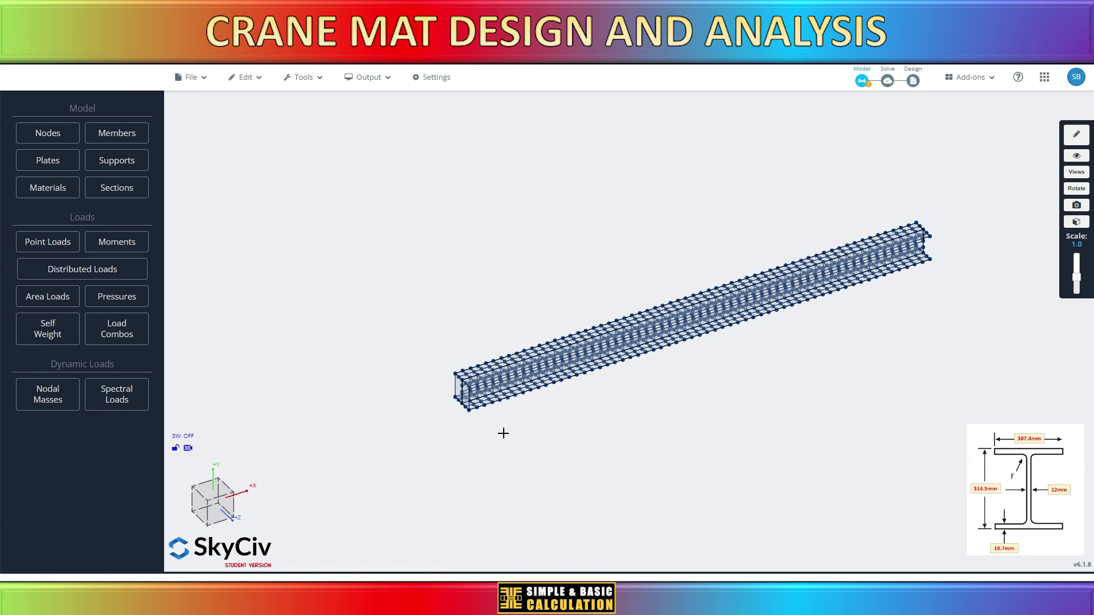
scroll(447, 396, up, 8)
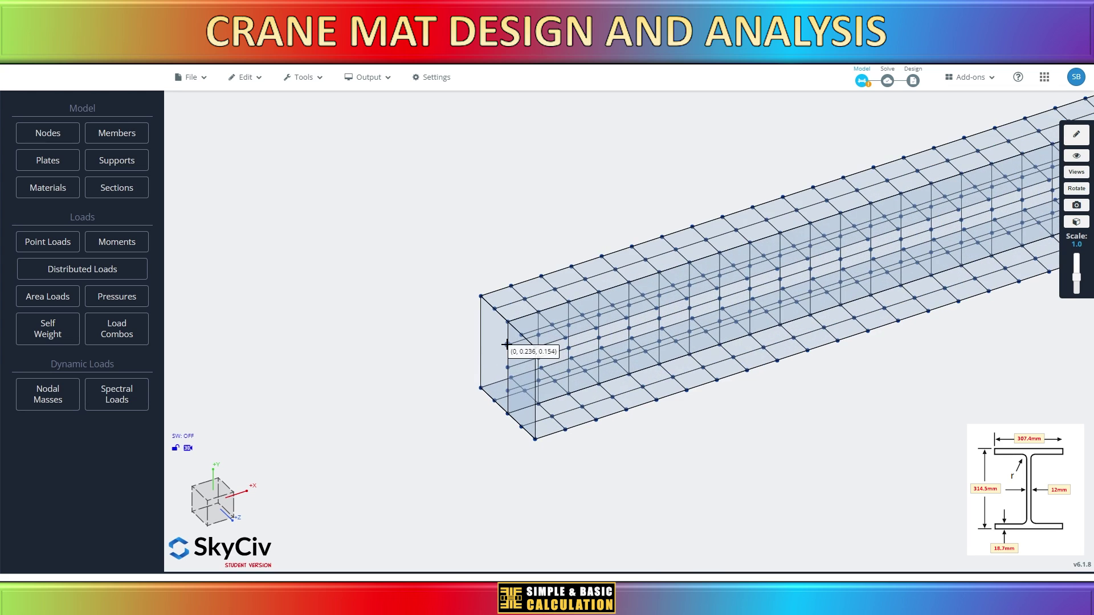
Select end plates 4 and 5, then preview and commit their 0.1 m plate mesh
click(489, 354)
click(490, 336)
click(533, 353)
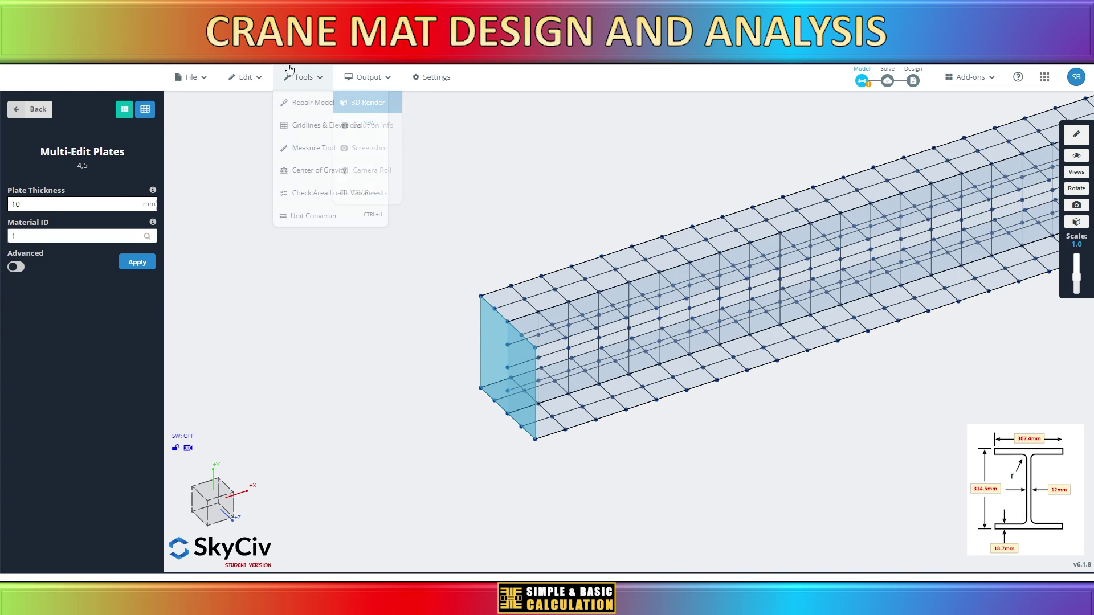
mouse_move(245, 77)
mouse_move(279, 241)
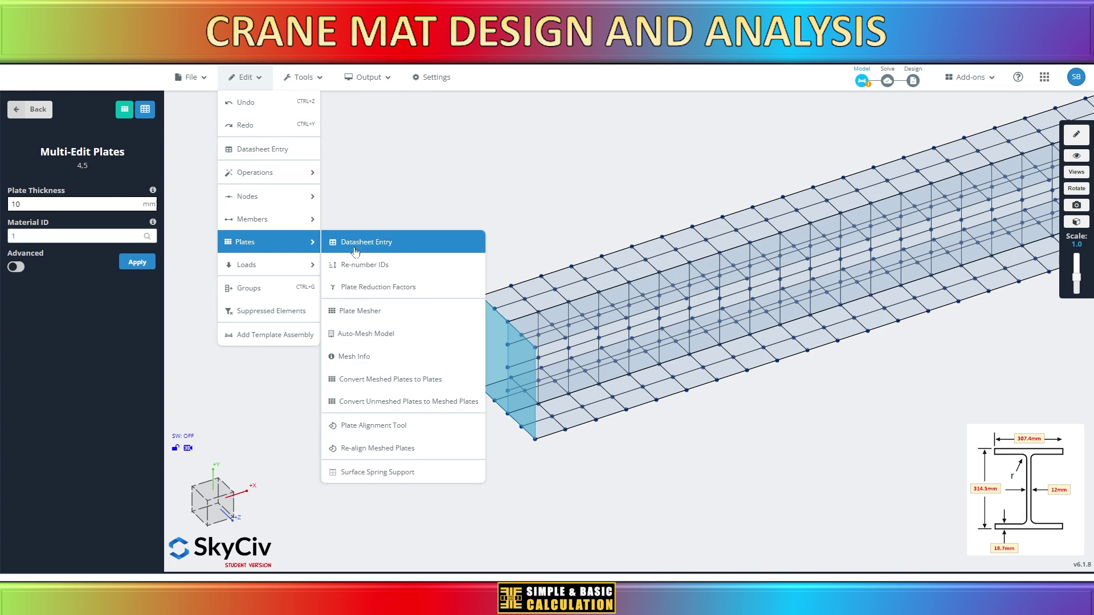
click(373, 309)
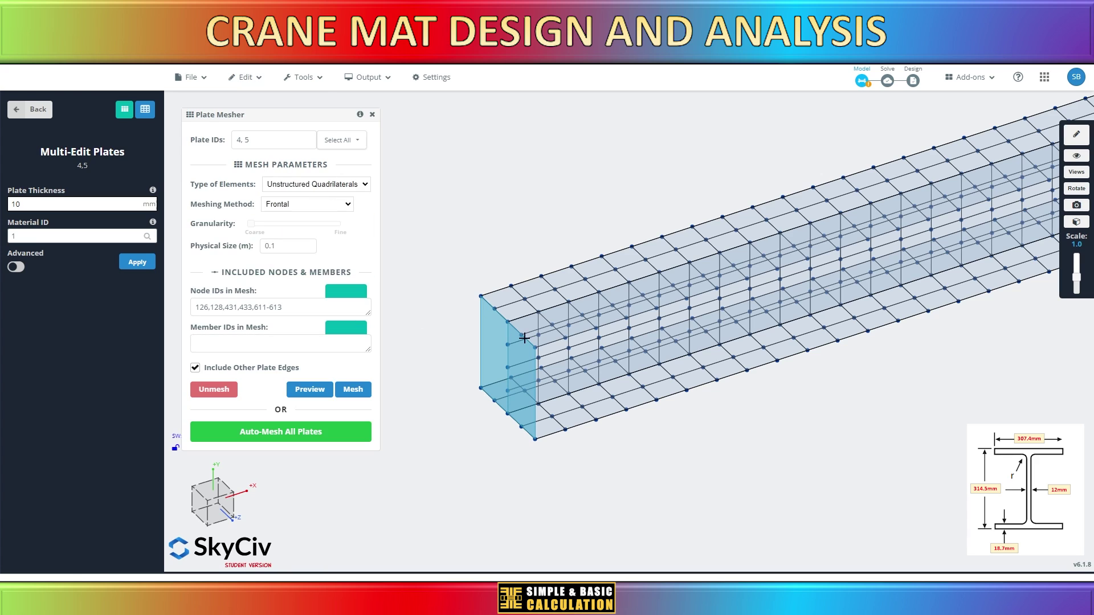
click(309, 389)
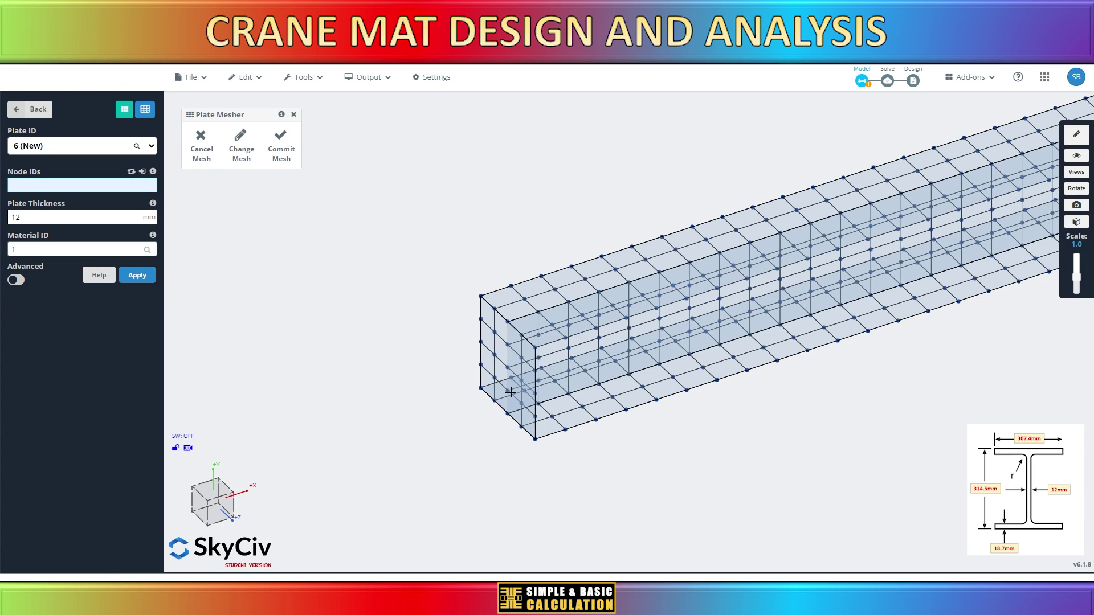
click(281, 150)
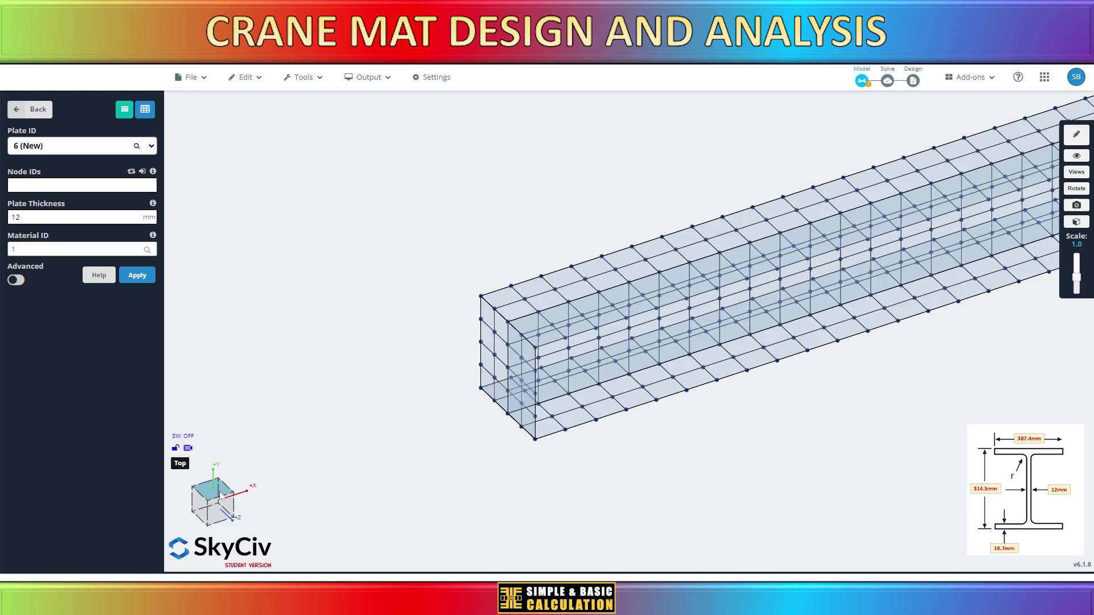
In the X elevation view, select the meshed stiffener nodes at the beam's left end
click(252, 491)
scroll(361, 343, up, 4)
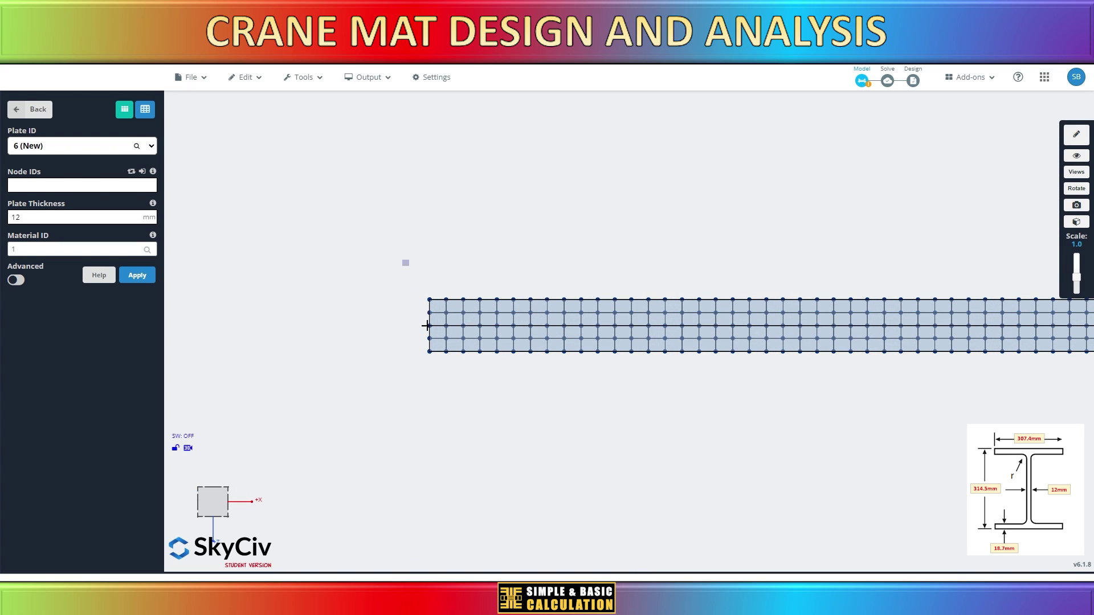
drag(405, 261, 440, 393)
click(439, 274)
drag(438, 266, 412, 326)
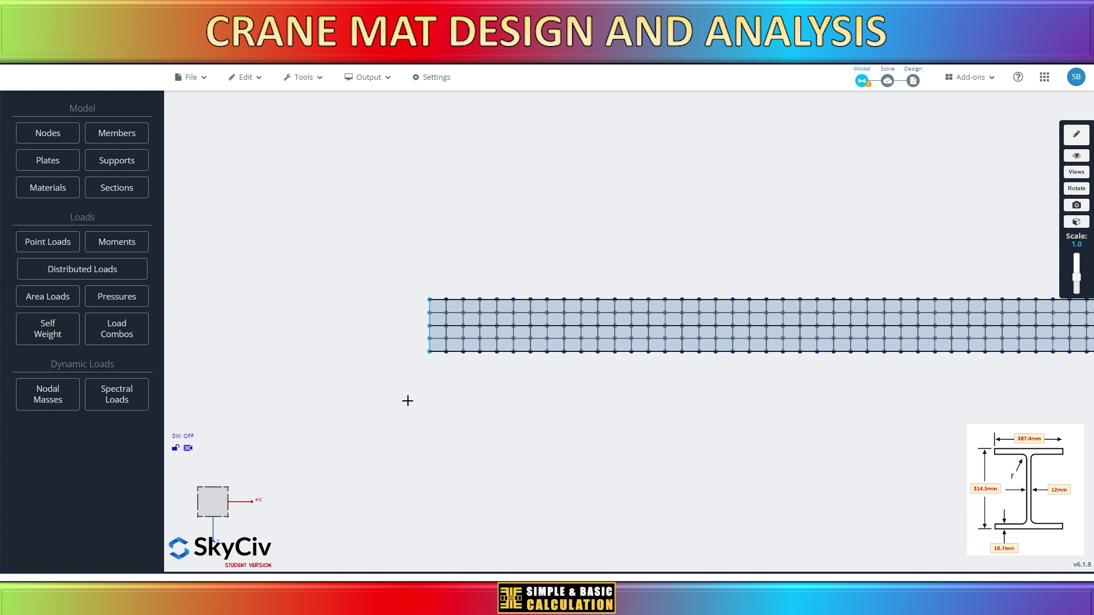
Repeat the selected stiffener 10 times at 0.6 spacing along the X axis
right_click(433, 396)
click(474, 342)
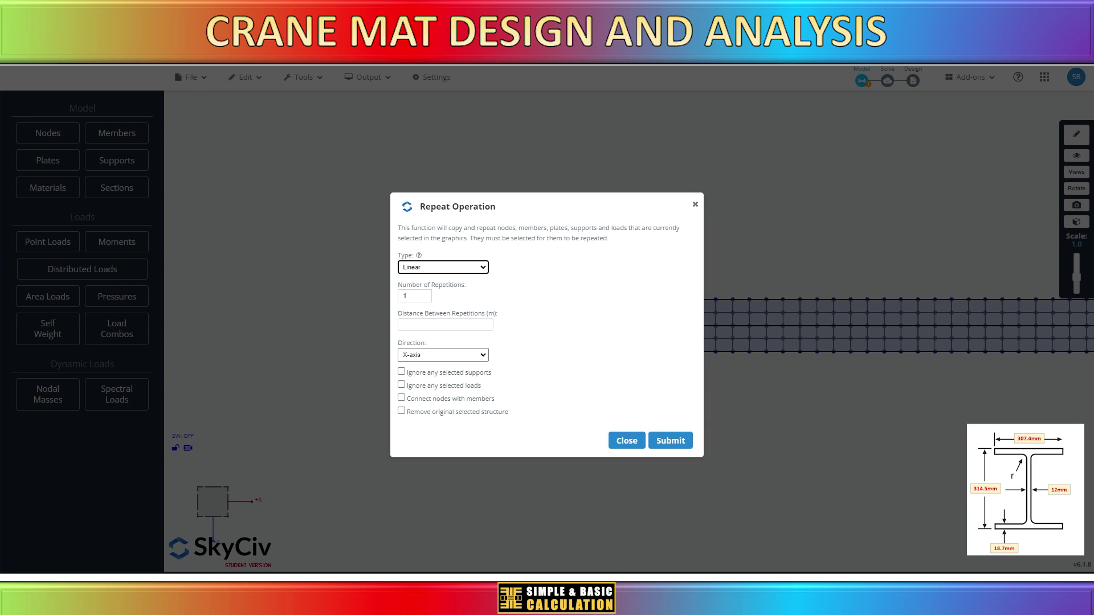
click(406, 295)
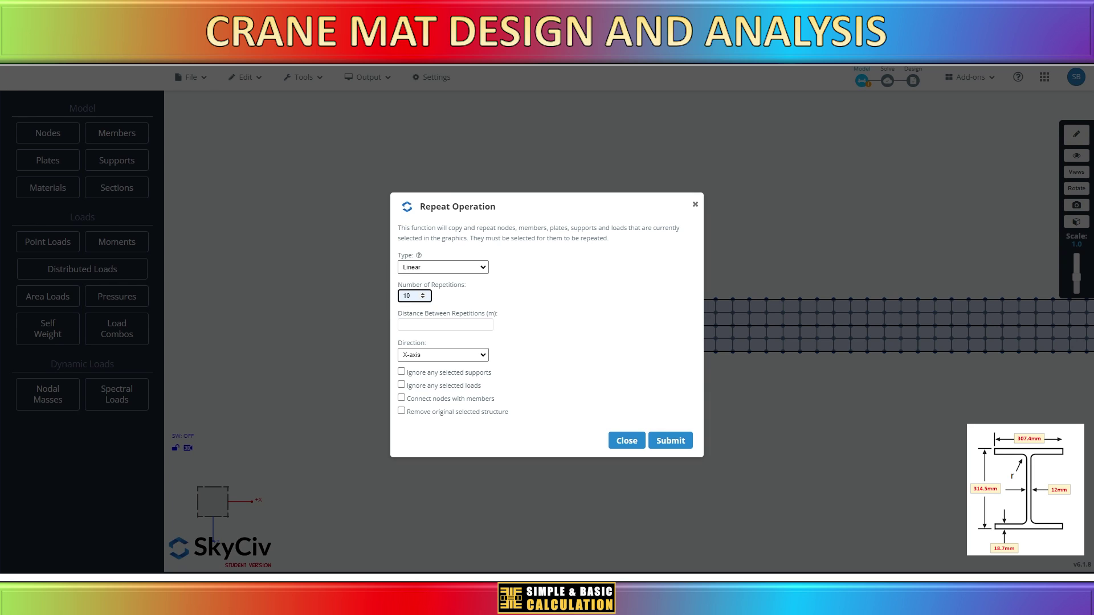
click(445, 324)
text(.6)
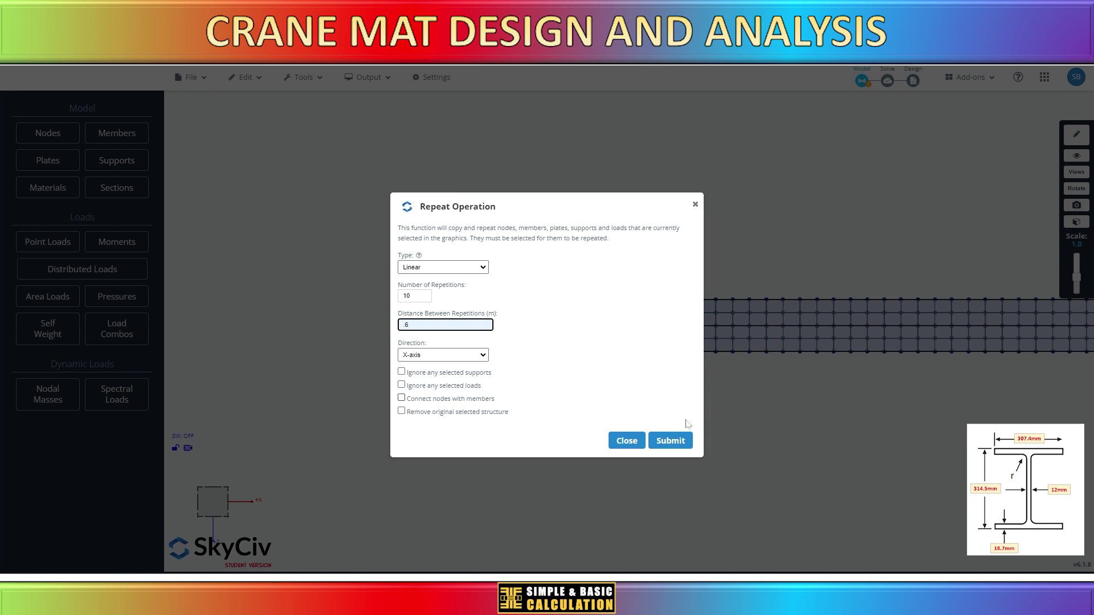
click(678, 441)
scroll(423, 349, down, 3)
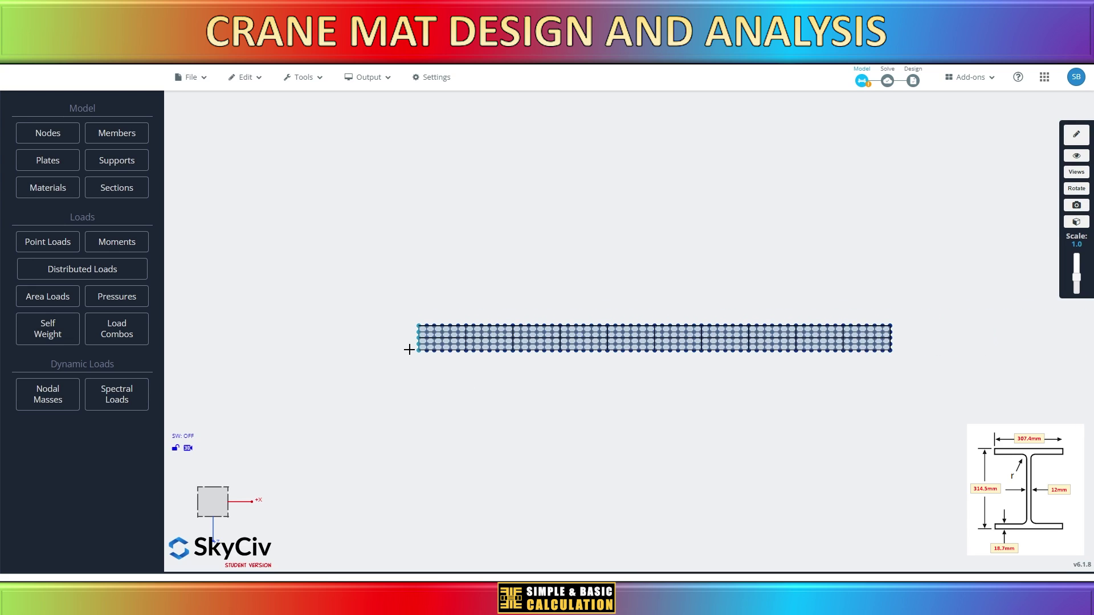
key(3)
scroll(578, 390, up, 5)
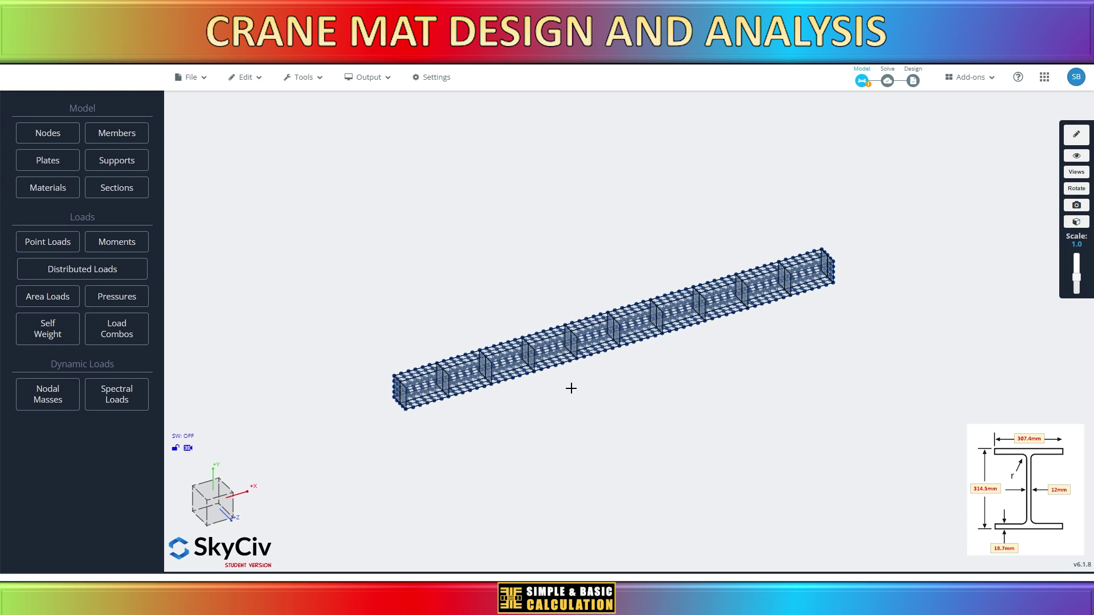
scroll(570, 345, down, 3)
scroll(570, 345, down, 2)
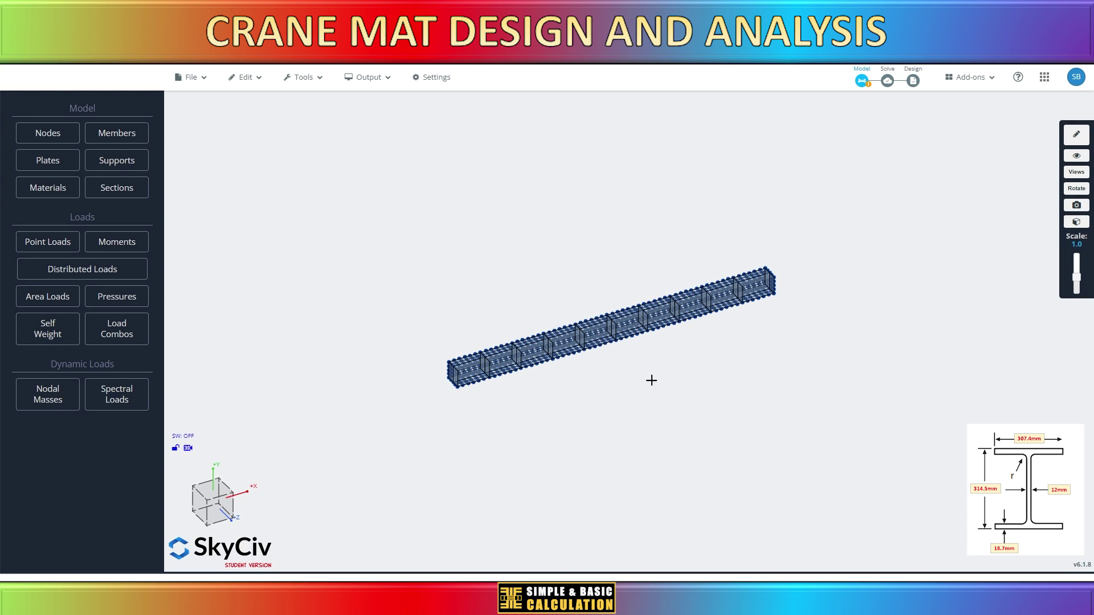
click(220, 489)
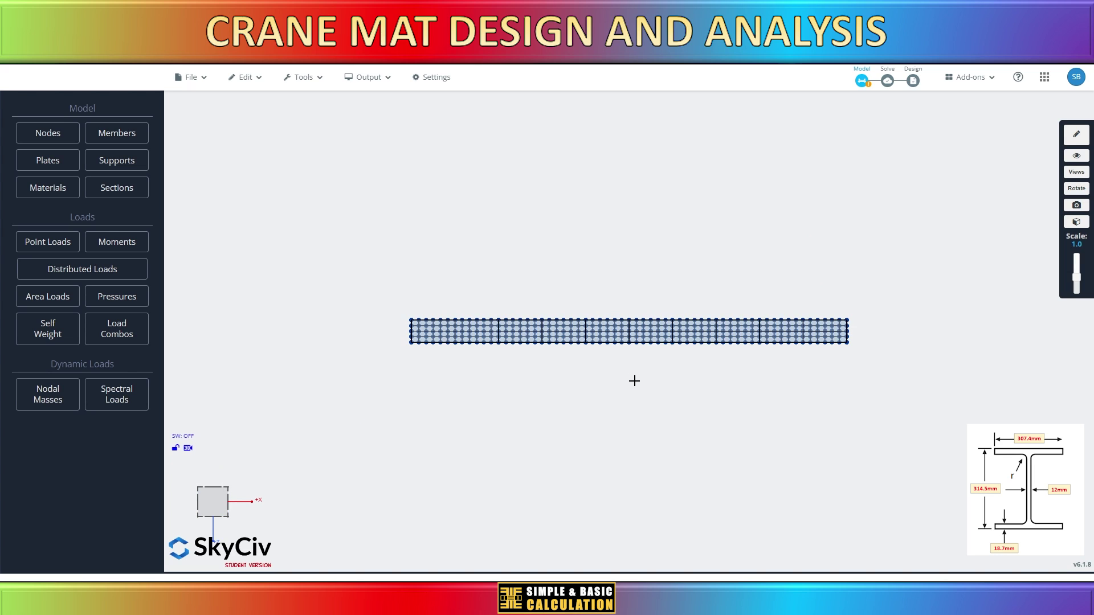
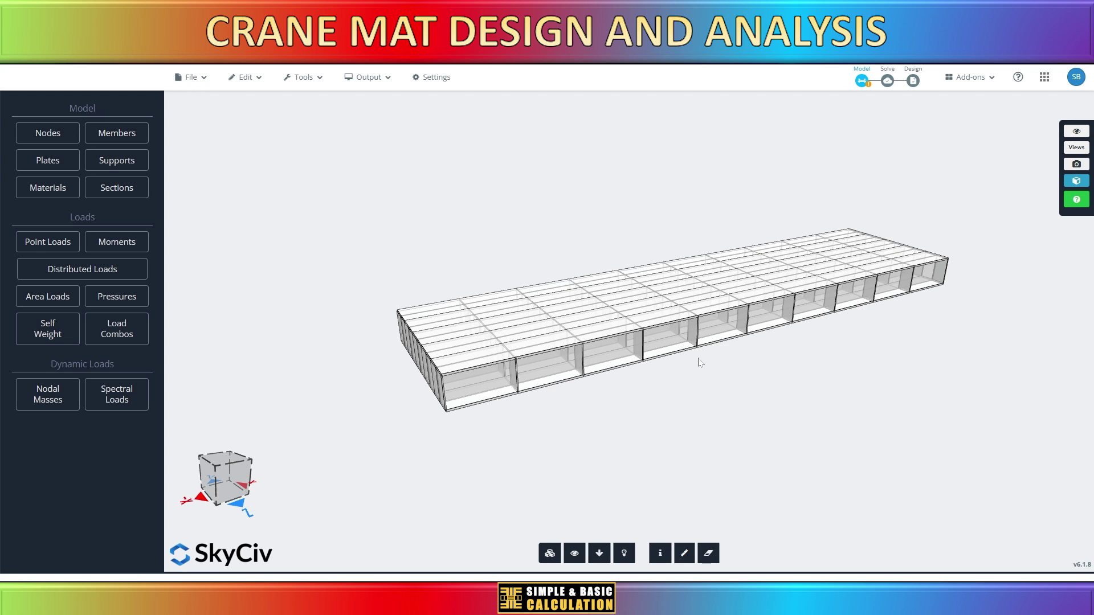
drag(688, 413, 807, 336)
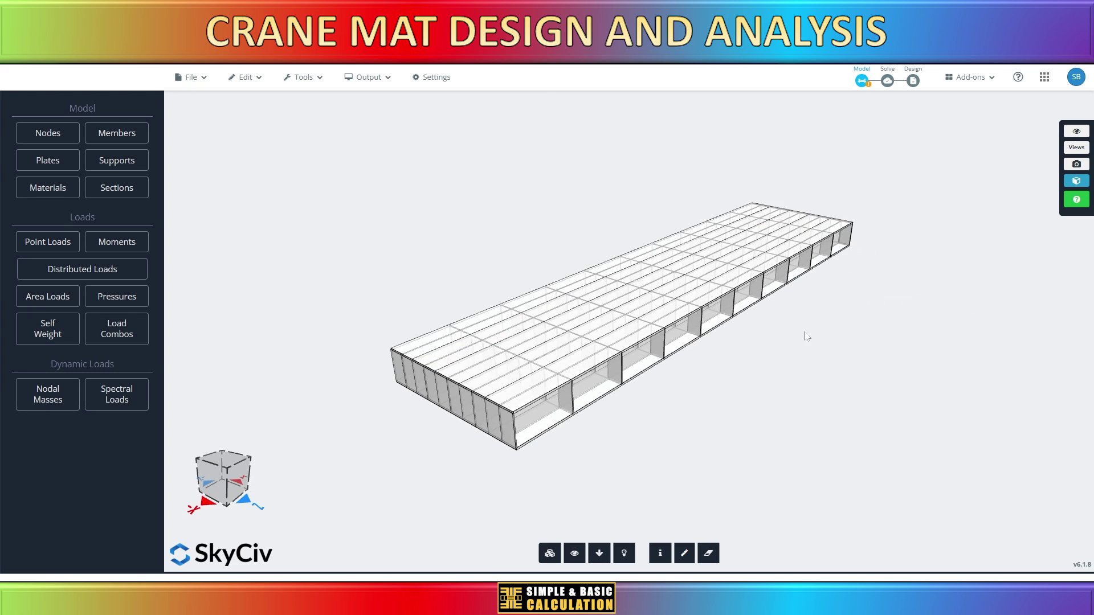
click(576, 554)
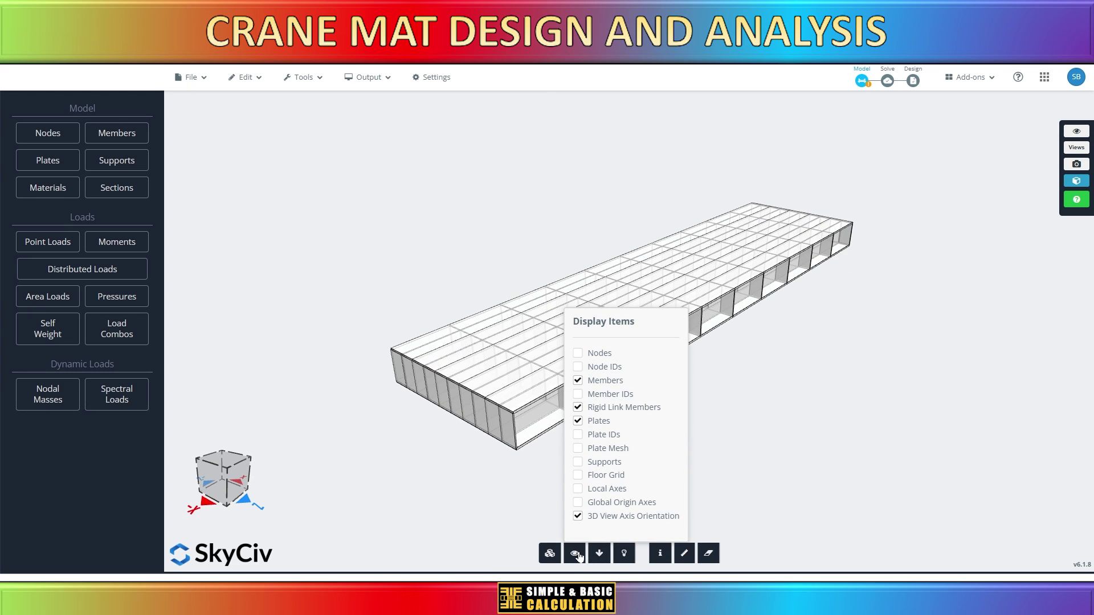
click(612, 478)
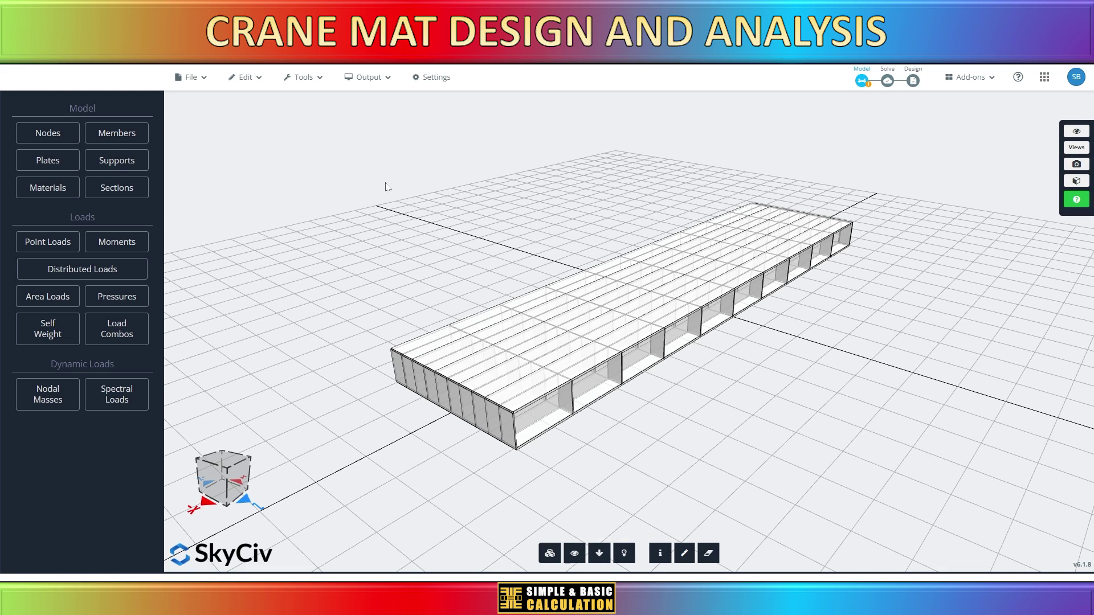
mouse_move(580, 555)
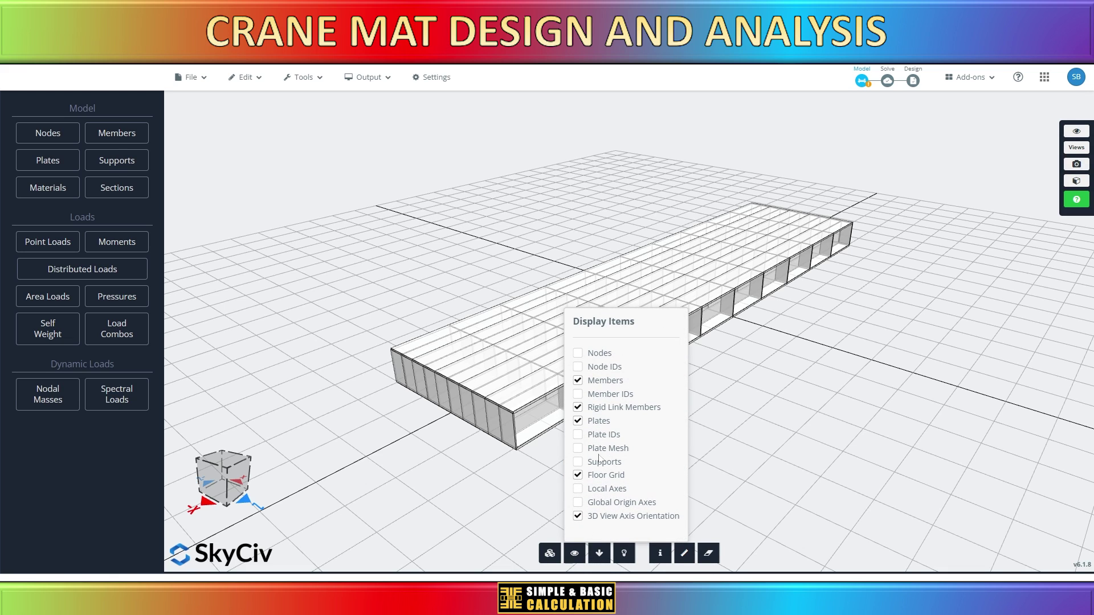
click(578, 448)
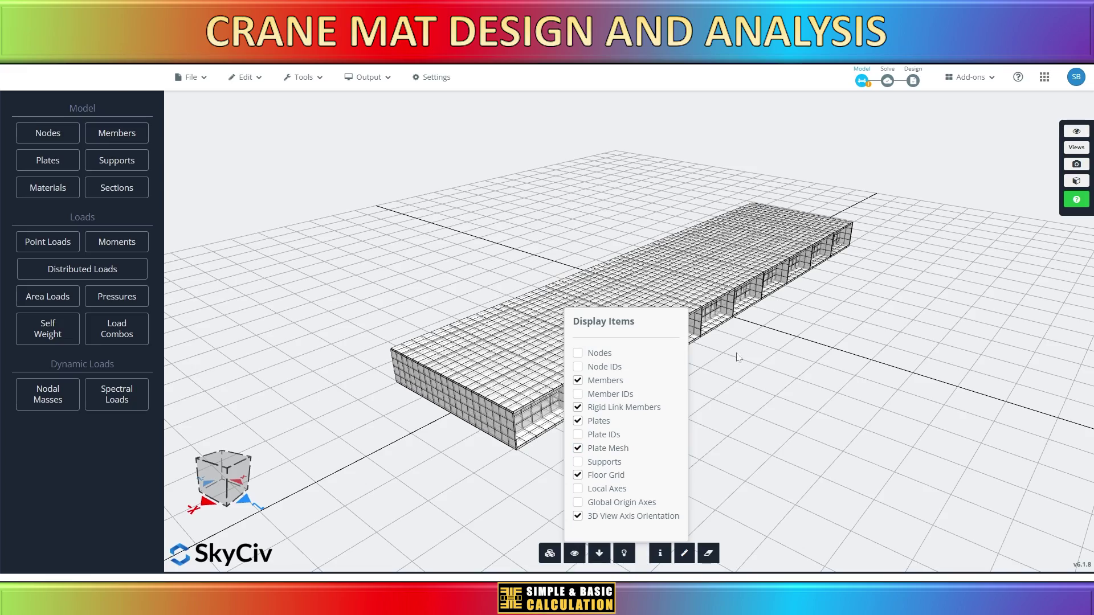
drag(576, 323, 622, 409)
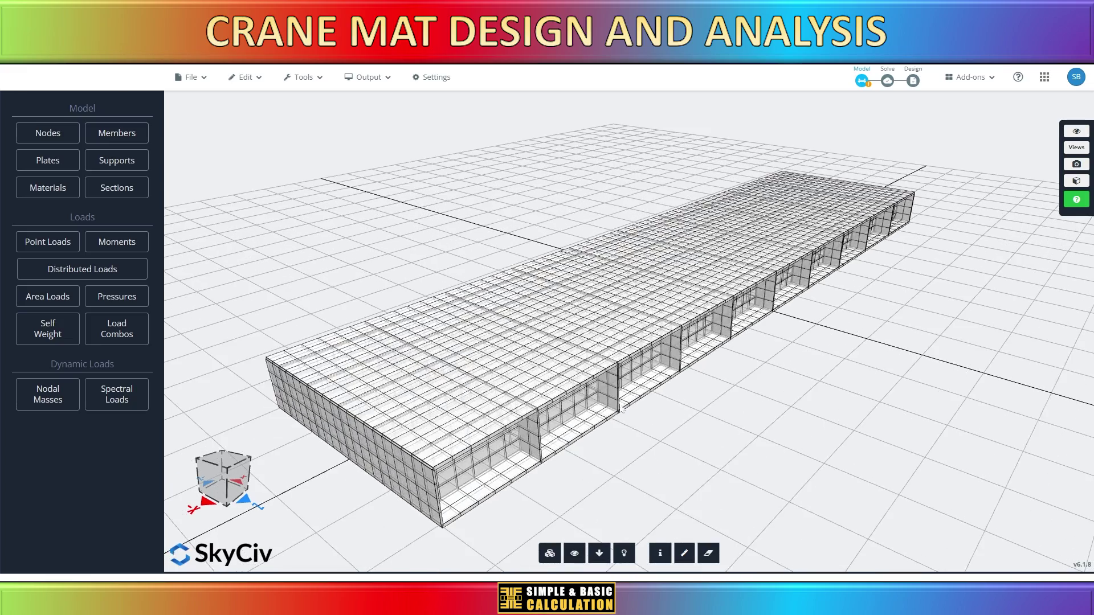
scroll(656, 412, down, 4)
drag(688, 413, 675, 436)
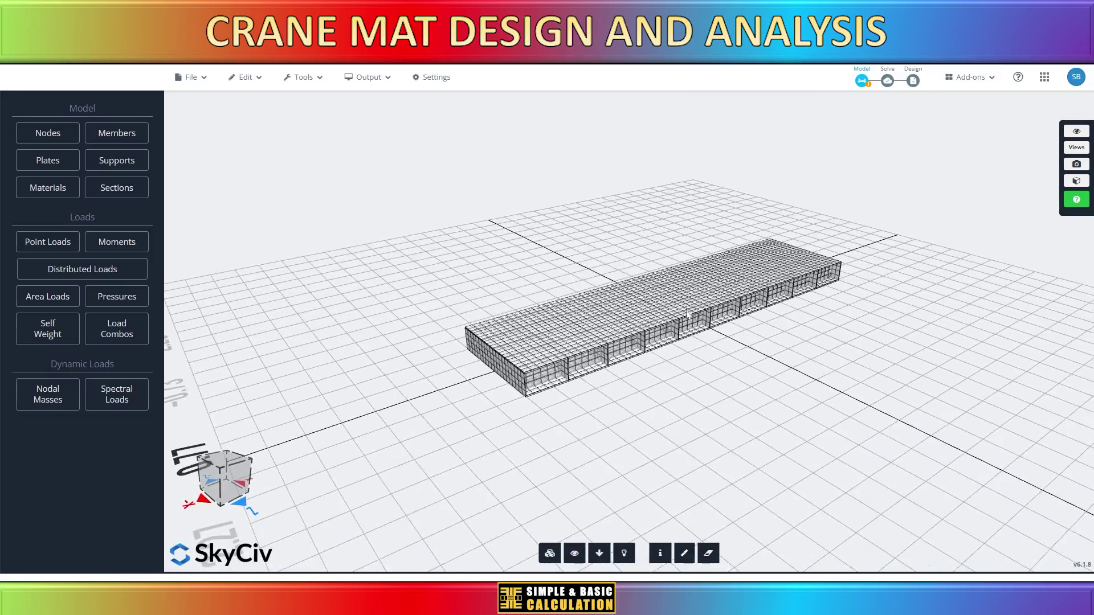
scroll(679, 314, up, 3)
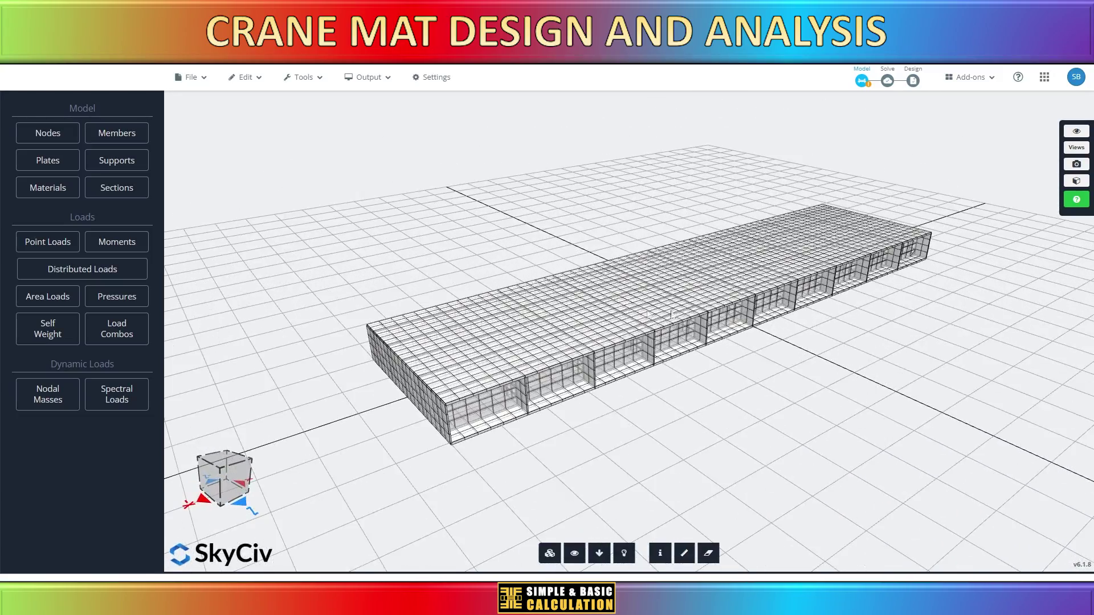
scroll(694, 293, down, 3)
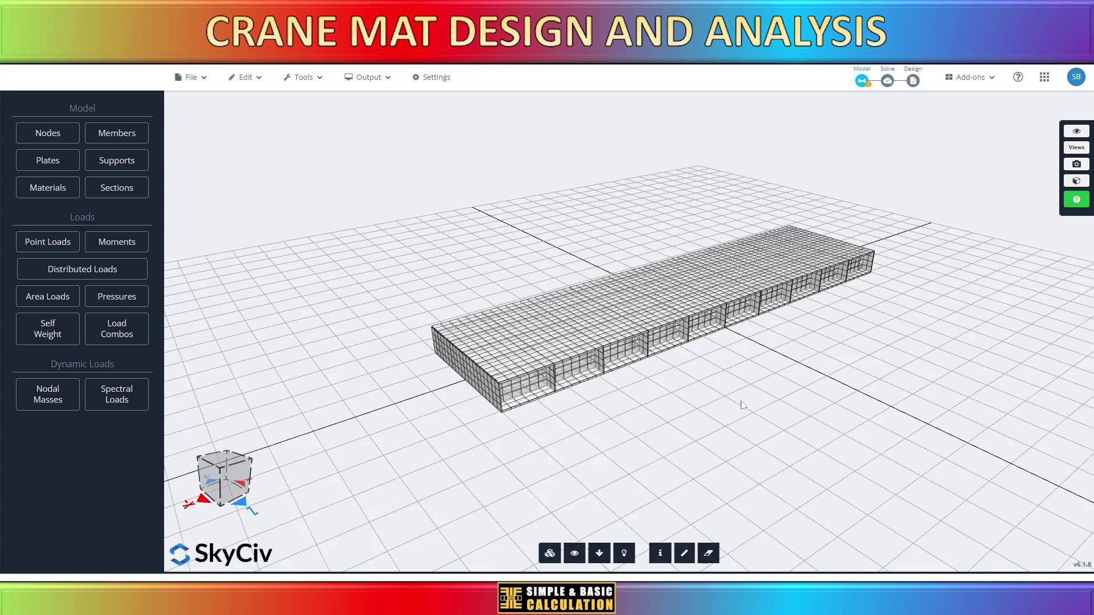
drag(695, 319, 556, 381)
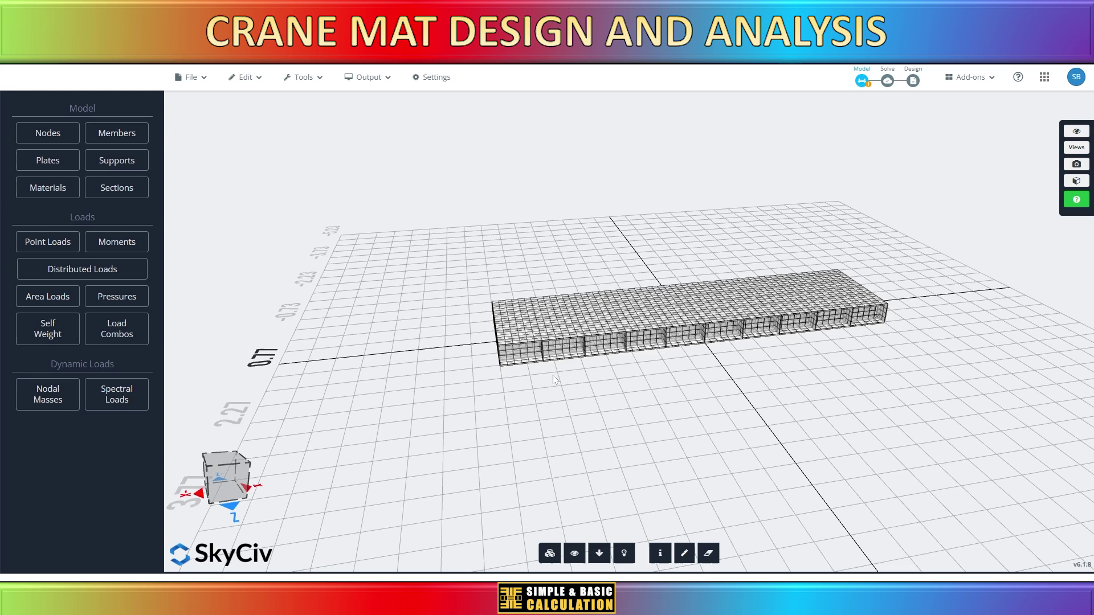
drag(726, 380, 691, 306)
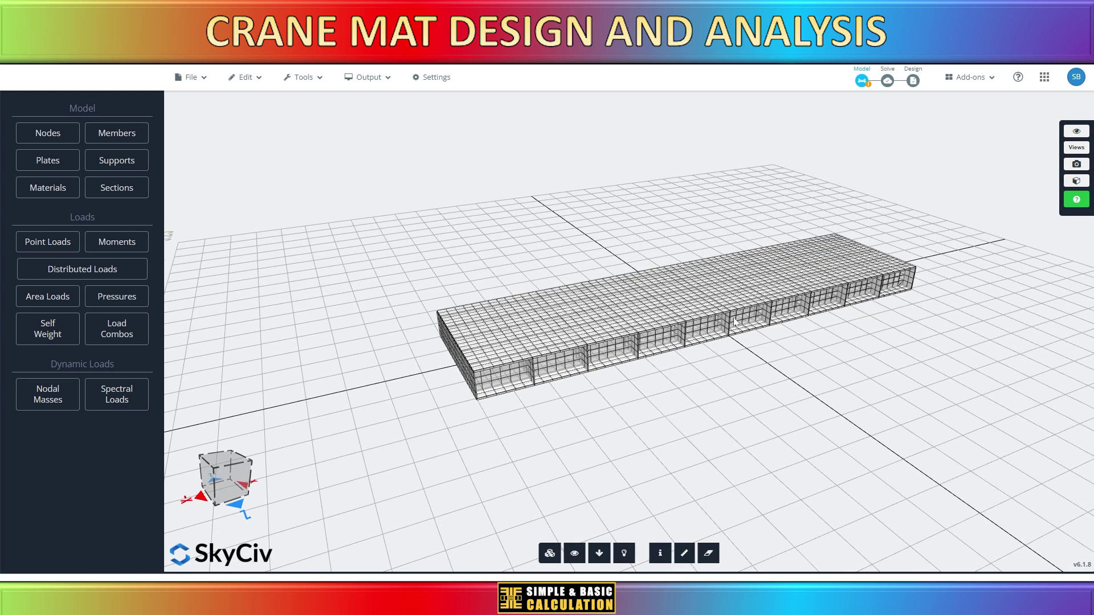
click(583, 552)
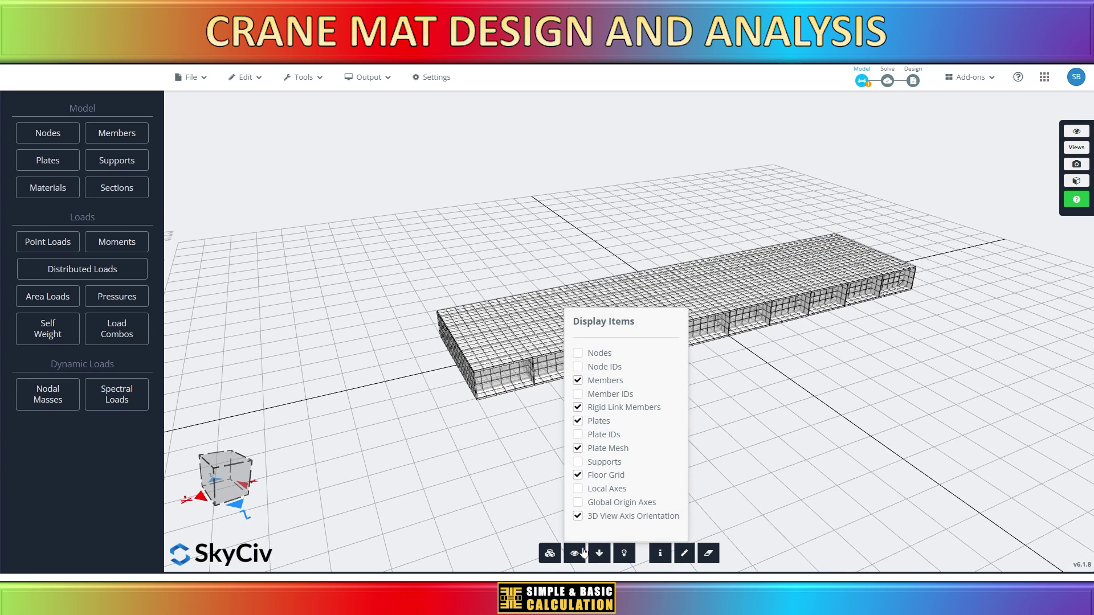
click(597, 476)
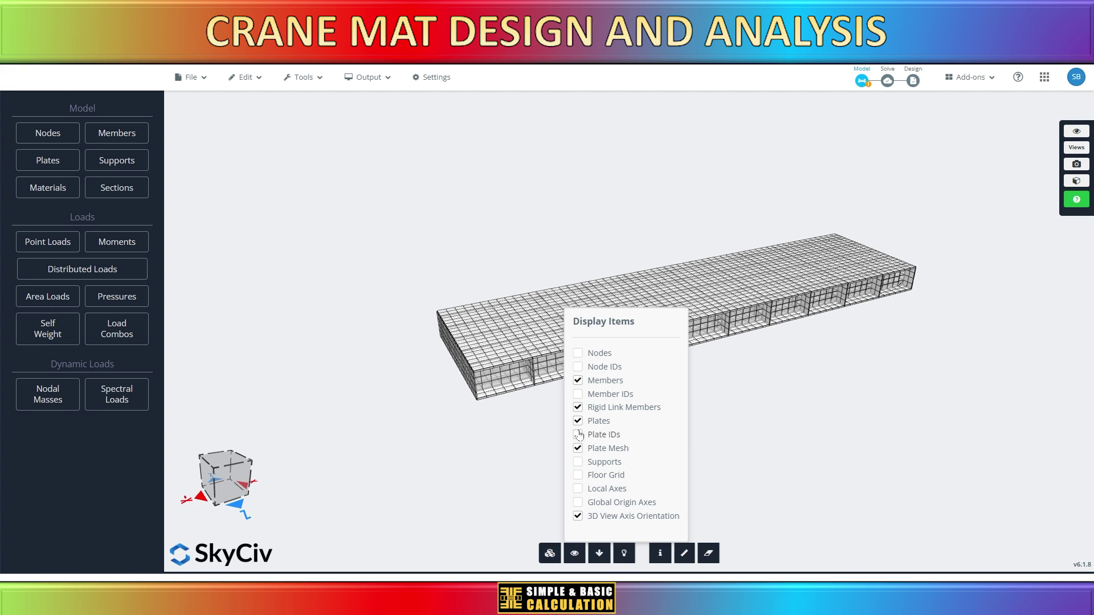
click(578, 448)
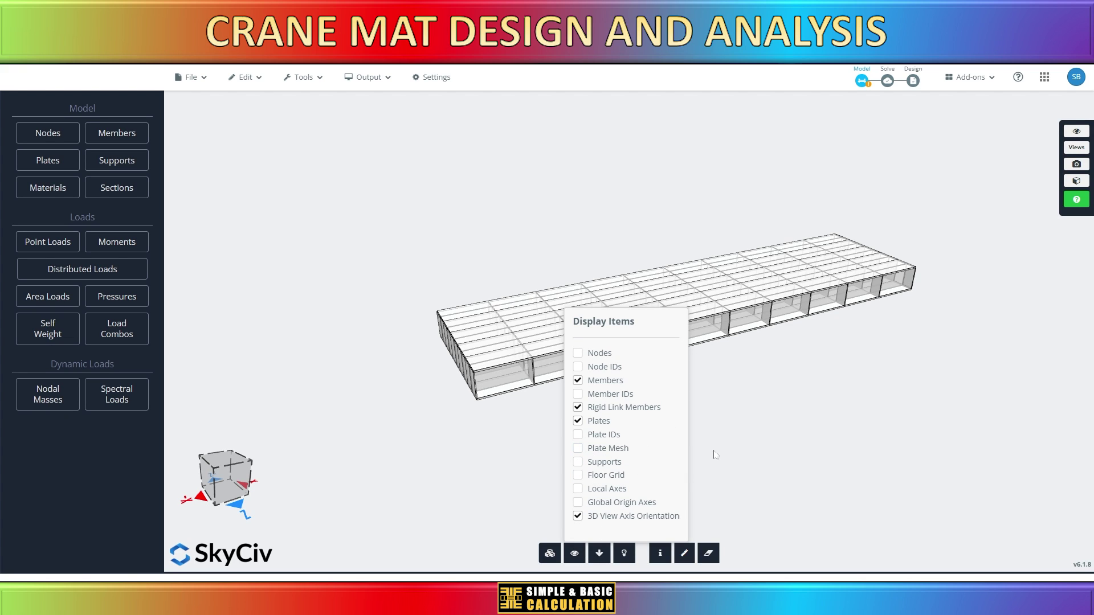
click(367, 77)
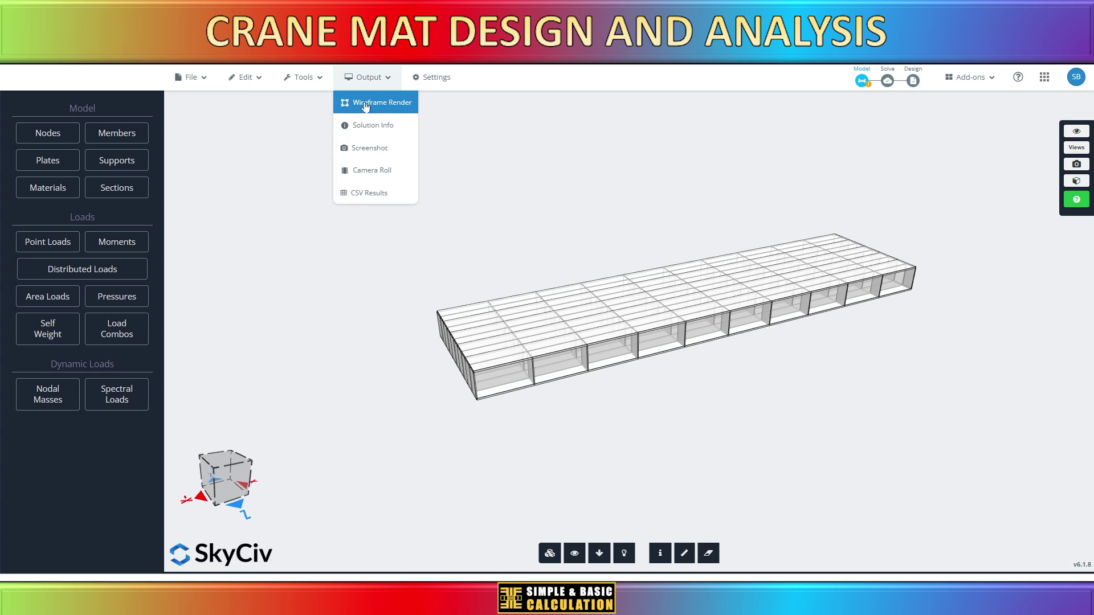
Switch to wireframe render and hide the mat's lower parts in front elevation
click(365, 107)
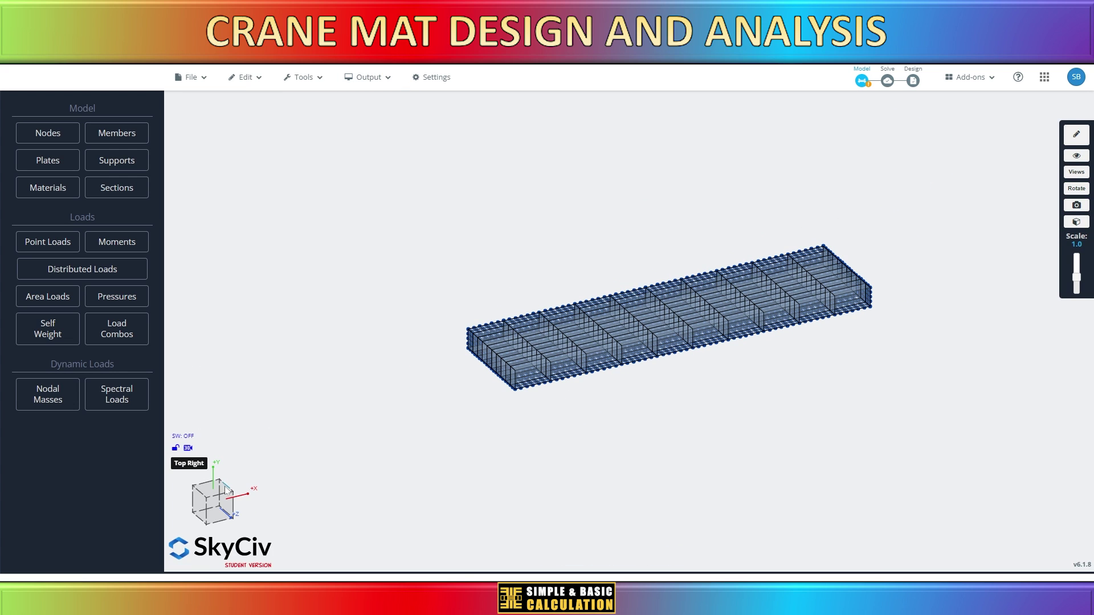
click(222, 493)
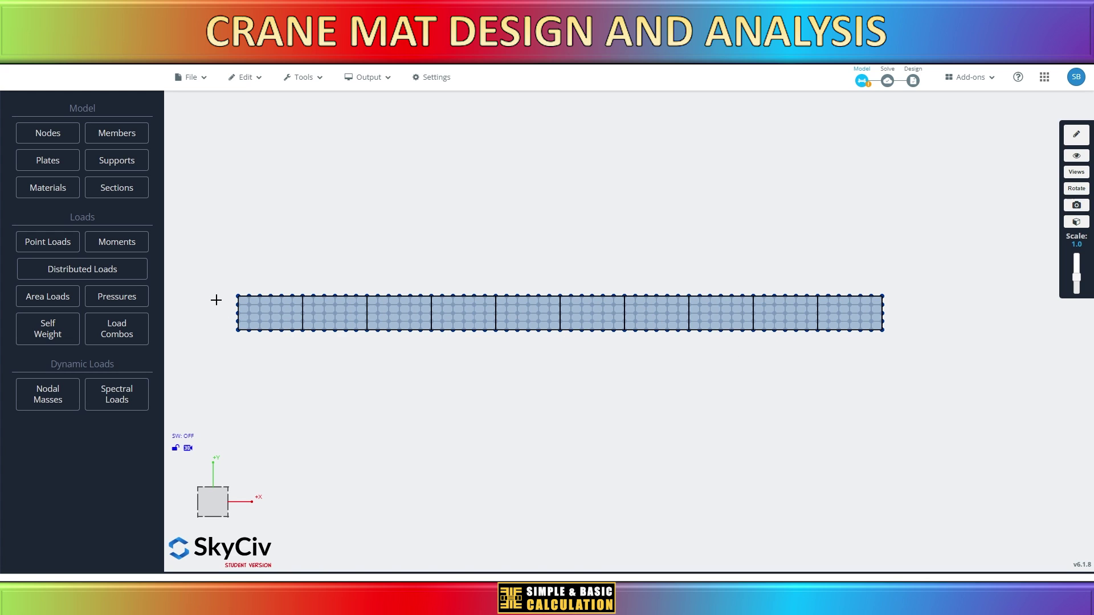
mouse_move(216, 300)
mouse_down()
mouse_move(481, 371)
mouse_move(955, 422)
mouse_move(233, 329)
mouse_move(211, 298)
mouse_up()
right_click(419, 365)
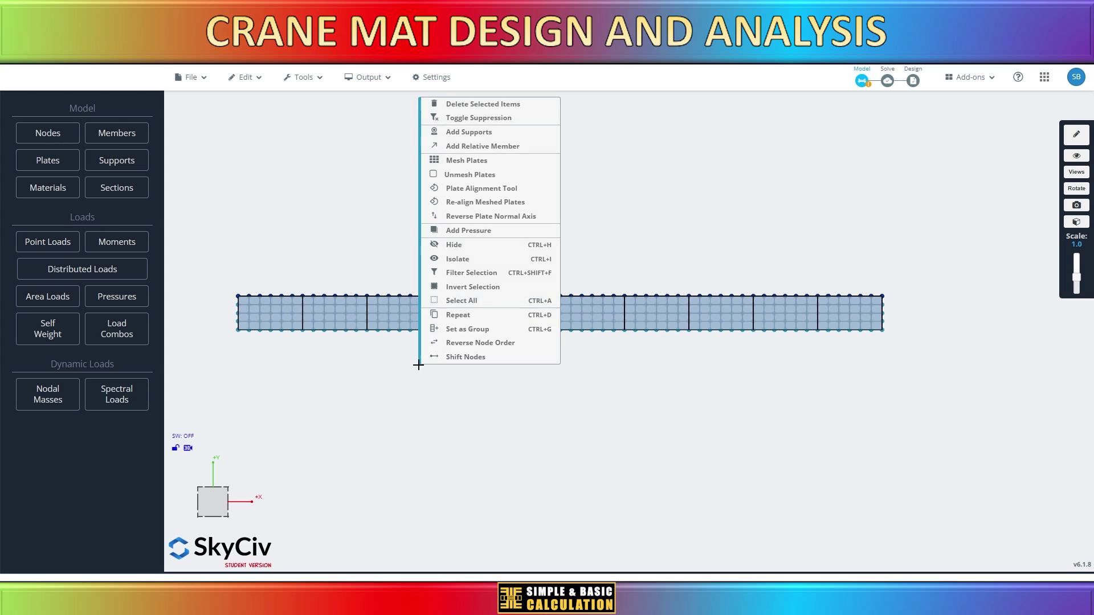
click(456, 246)
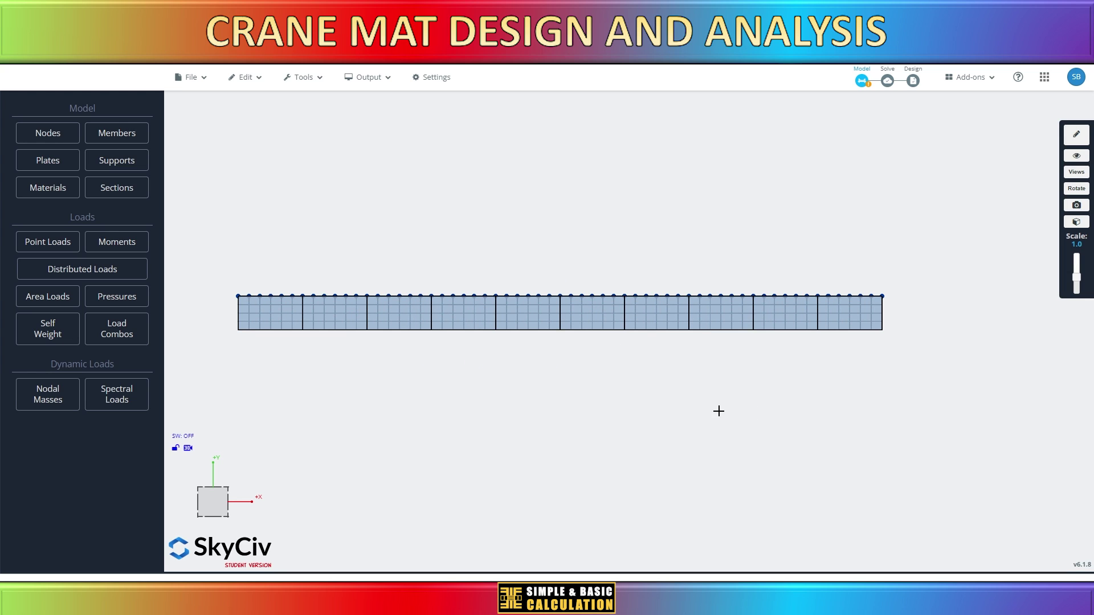
In top view, zoom in and box-select deck plates 12, 27, 28, 37 and 38 for multi-edit
click(214, 490)
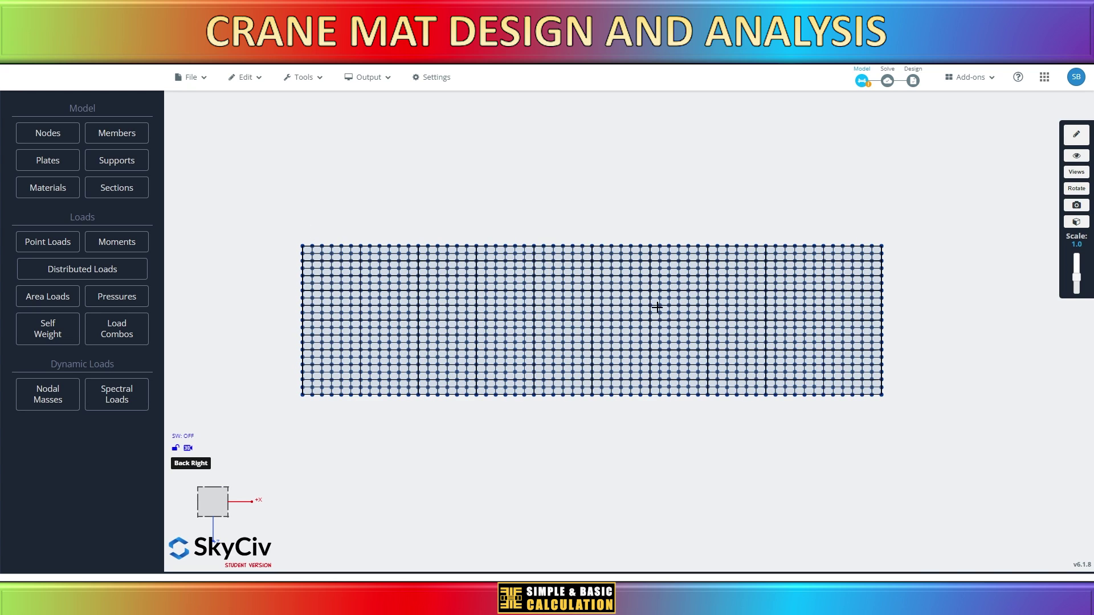
scroll(657, 307, up, 1)
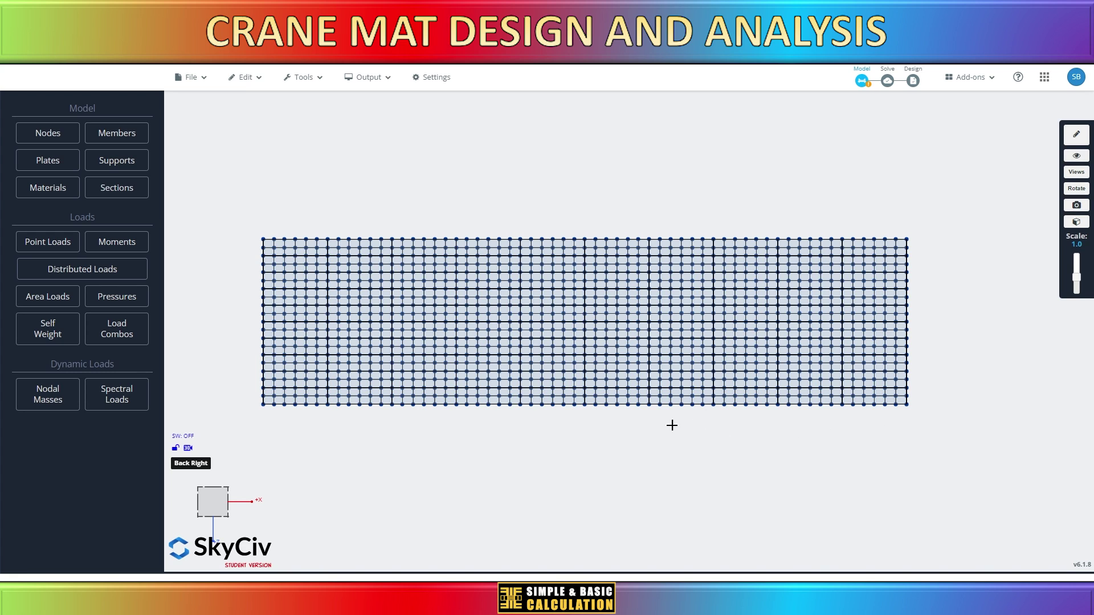
scroll(580, 412, up, 2)
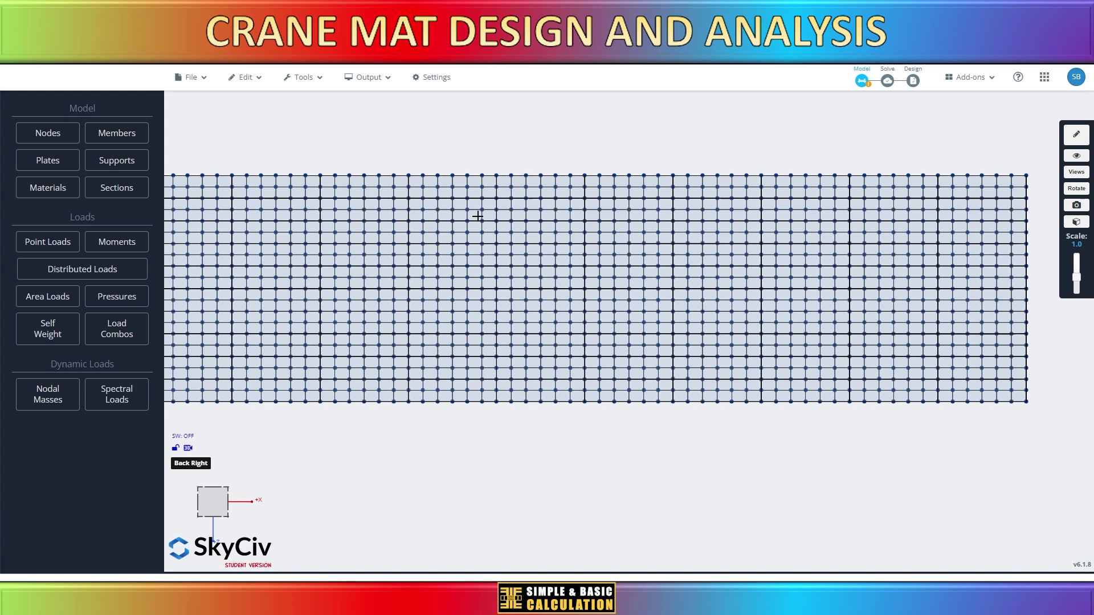
drag(477, 217, 650, 291)
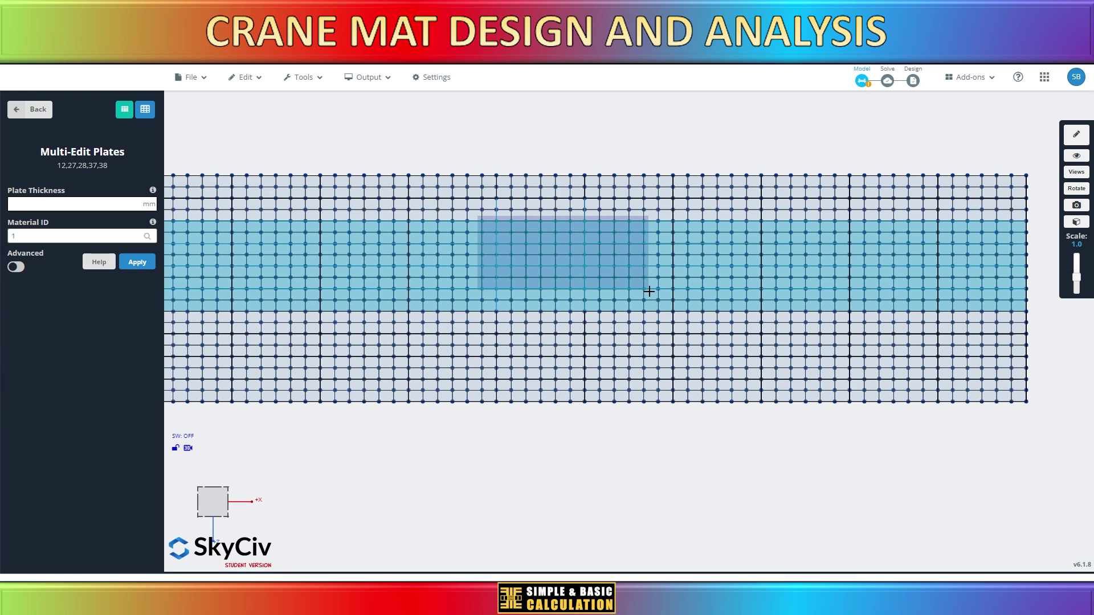
Widen the plate selection across the mat to plates 12–117, then deselect the lowest rows
drag(649, 291, 707, 351)
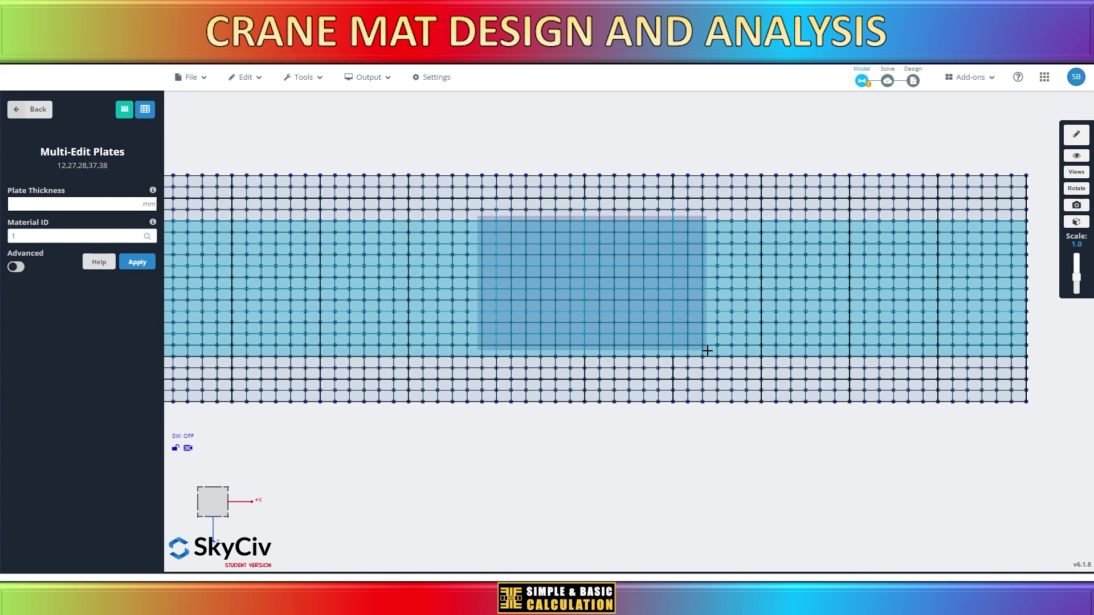
drag(708, 356, 706, 364)
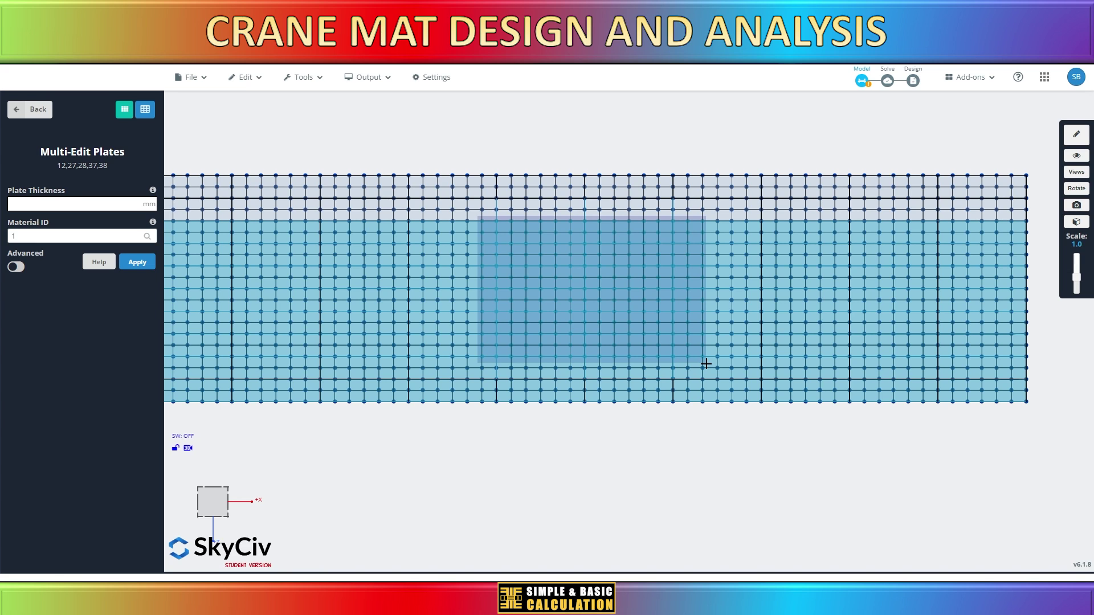
drag(706, 363, 706, 364)
scroll(572, 377, down, 3)
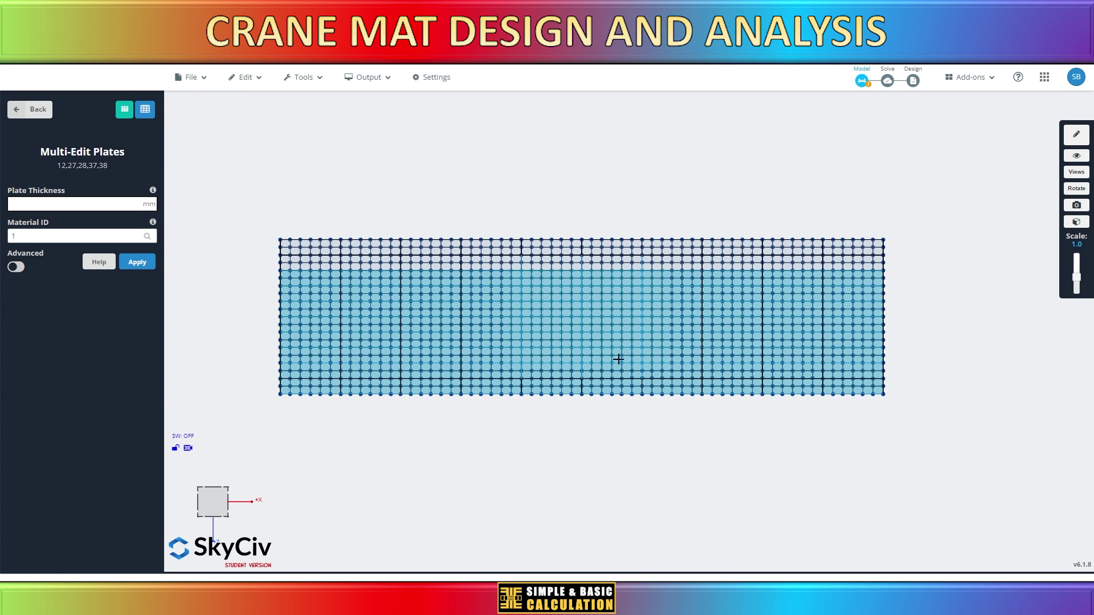
scroll(673, 389, up, 3)
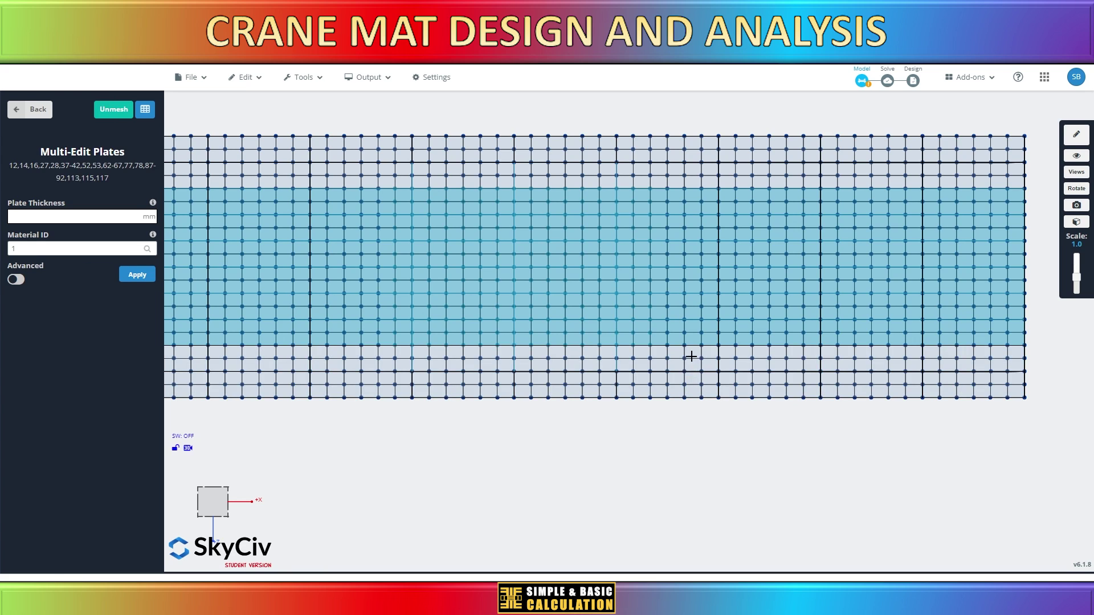
ctrl+drag(693, 340, 698, 217)
scroll(642, 310, down, 5)
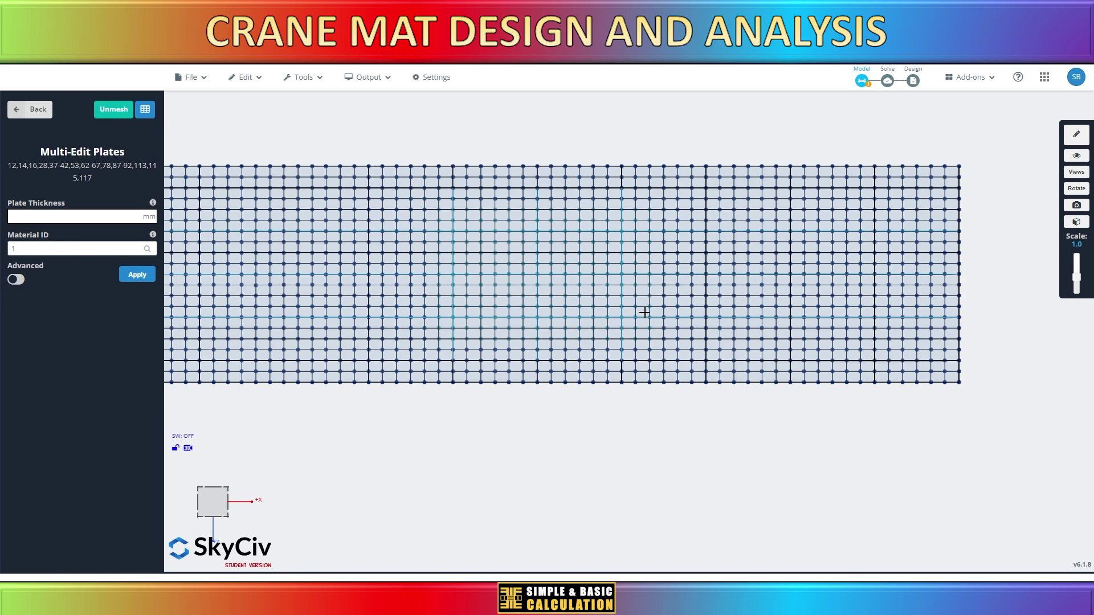
scroll(452, 368, up, 1)
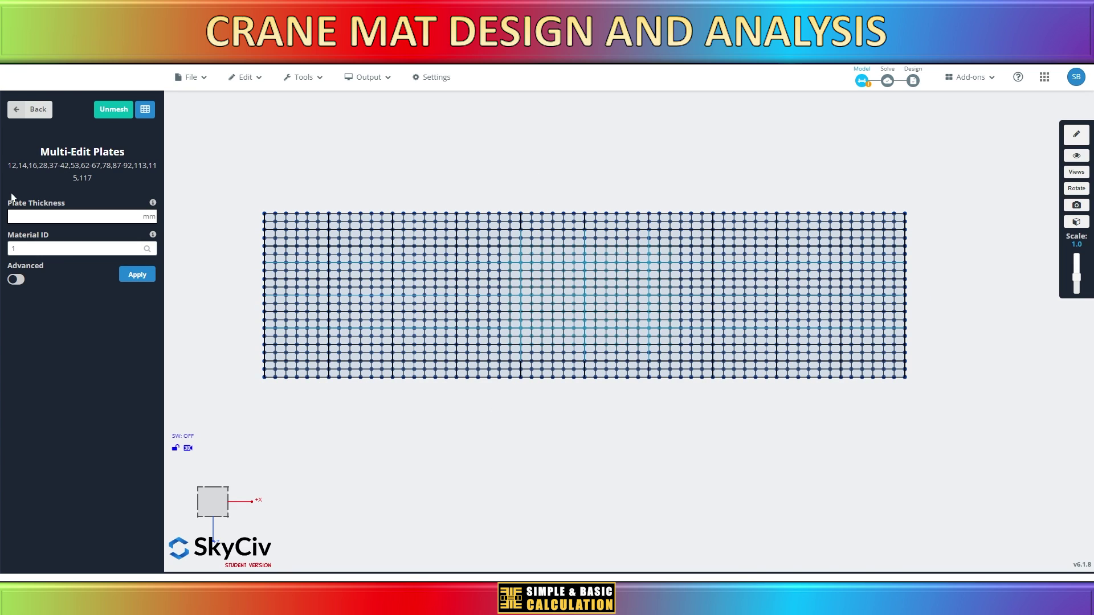
Add fixed FFFFFF supports to the pasted list of central node IDs
click(30, 109)
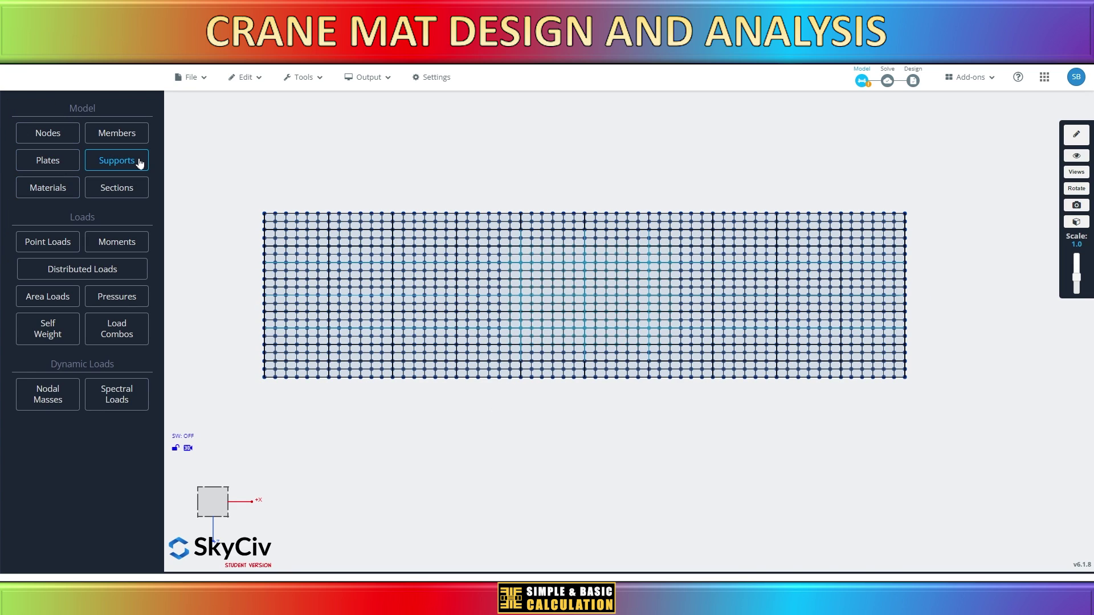
click(139, 163)
click(49, 185)
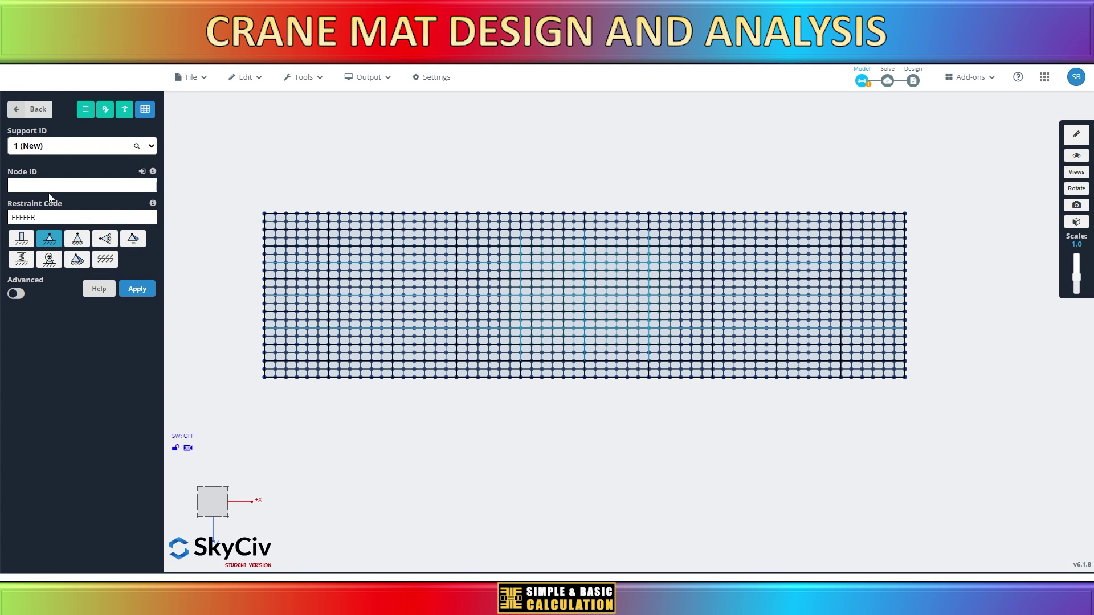
key(ctrl+v)
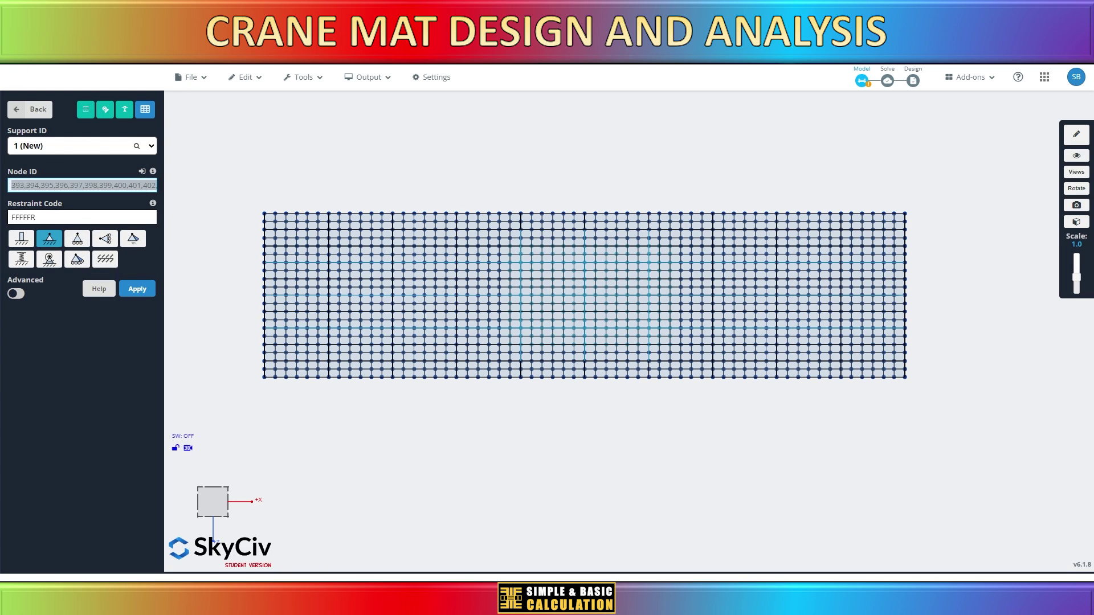
click(136, 289)
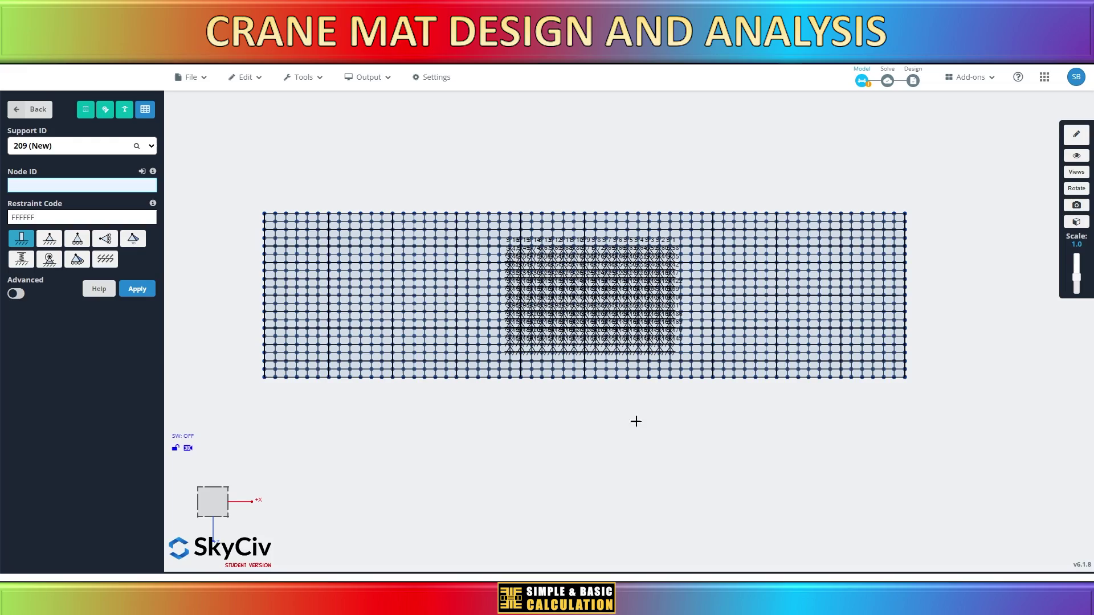
Toggle load labels, supports, nodal masses and section legend in the visibility options
mouse_move(603, 419)
mouse_down()
mouse_move(637, 394)
mouse_move(630, 369)
mouse_move(616, 413)
mouse_up()
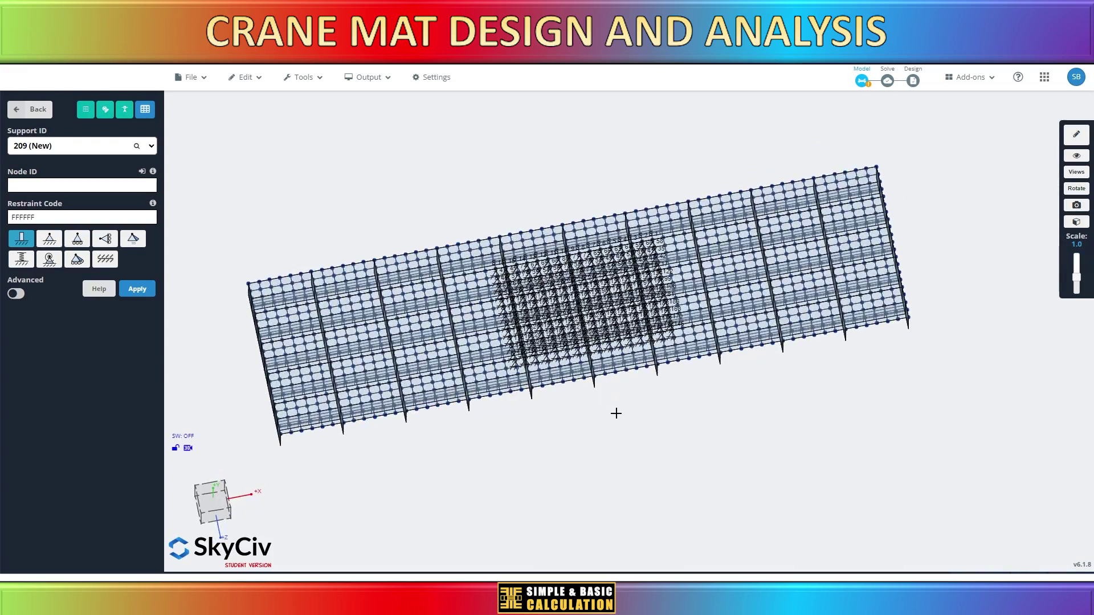
click(1077, 155)
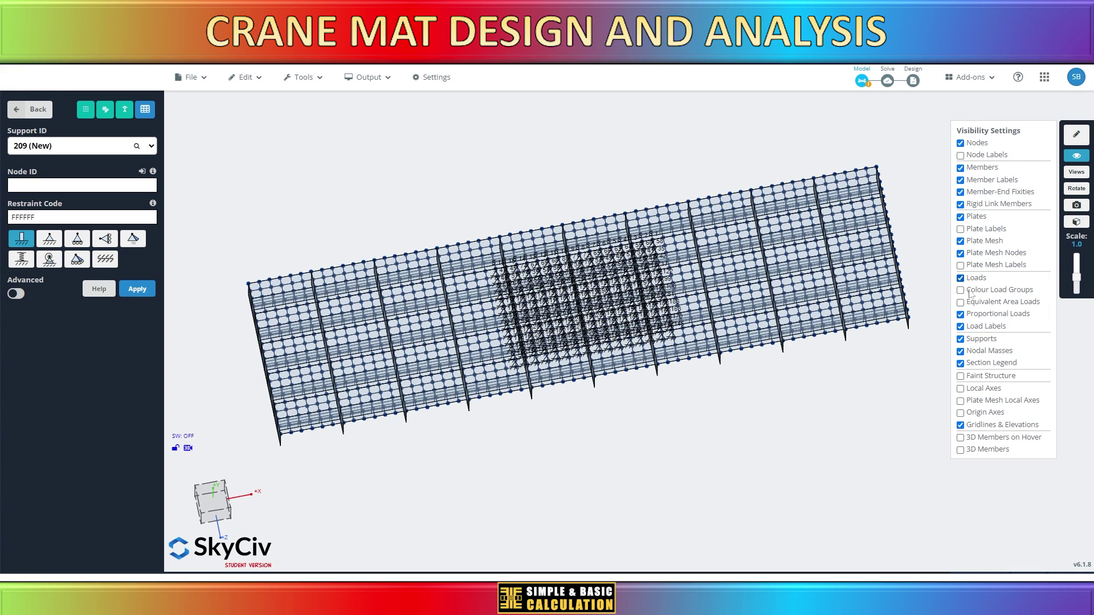
click(963, 329)
click(699, 244)
click(960, 340)
click(961, 340)
click(961, 352)
click(961, 364)
click(961, 364)
Turn the plate mesh and mesh nodes off and back on, then close visibility options
click(961, 254)
click(961, 241)
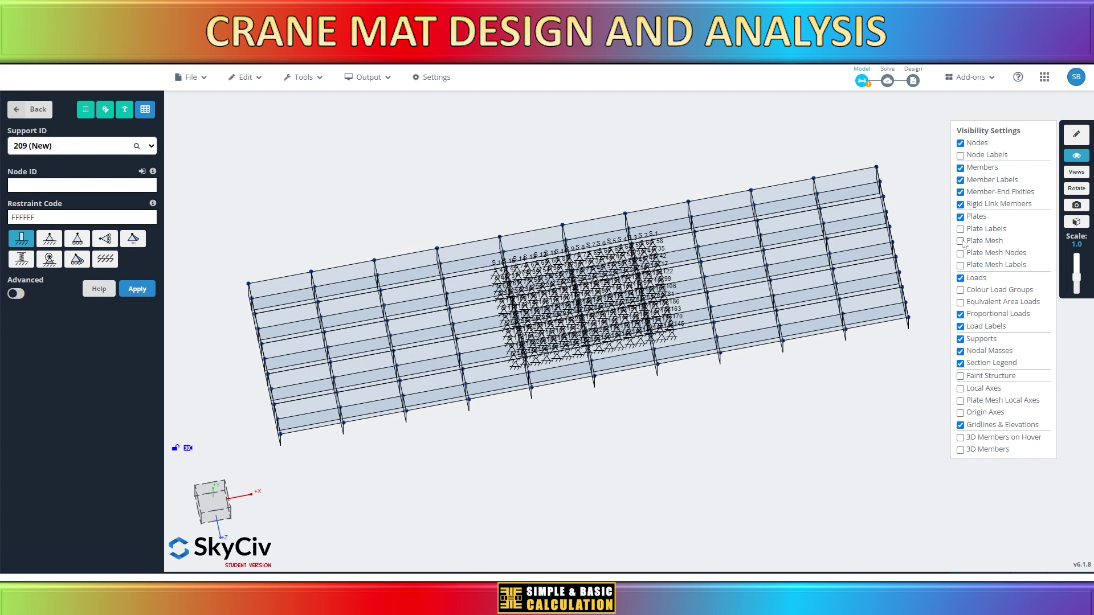
click(960, 242)
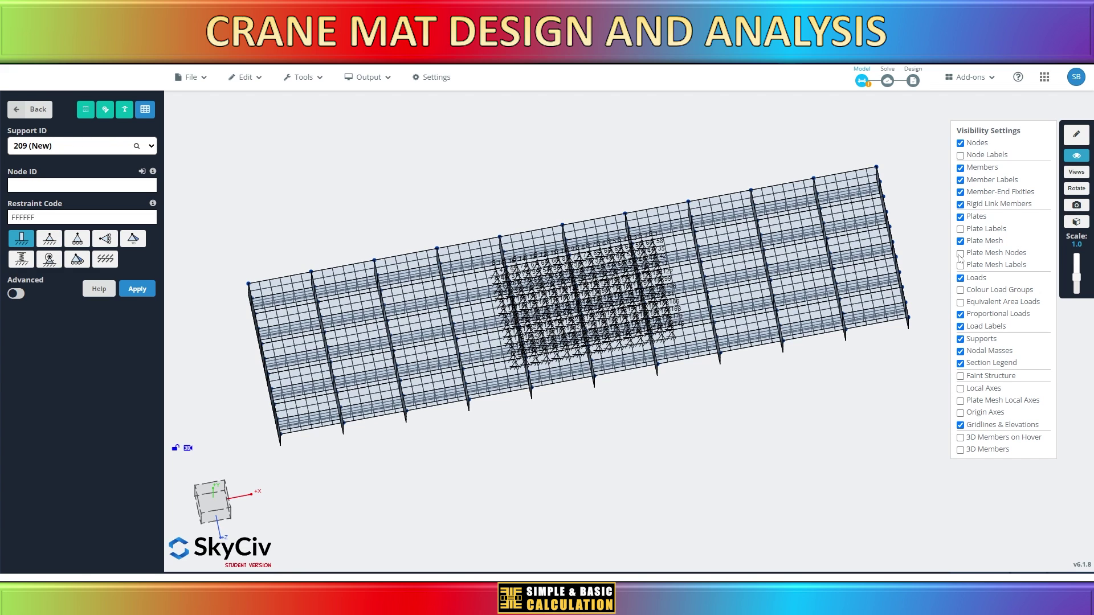
click(961, 254)
click(1076, 156)
Show all hidden nodes and members again via the canvas Show All option
scroll(746, 380, down, 3)
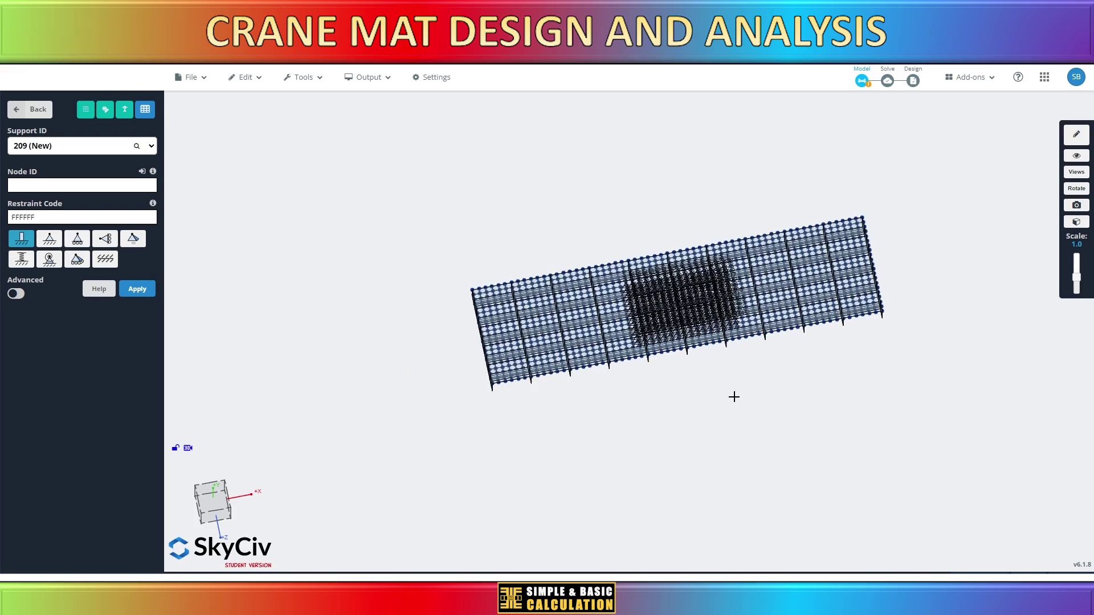
drag(733, 396, 765, 375)
scroll(660, 304, up, 10)
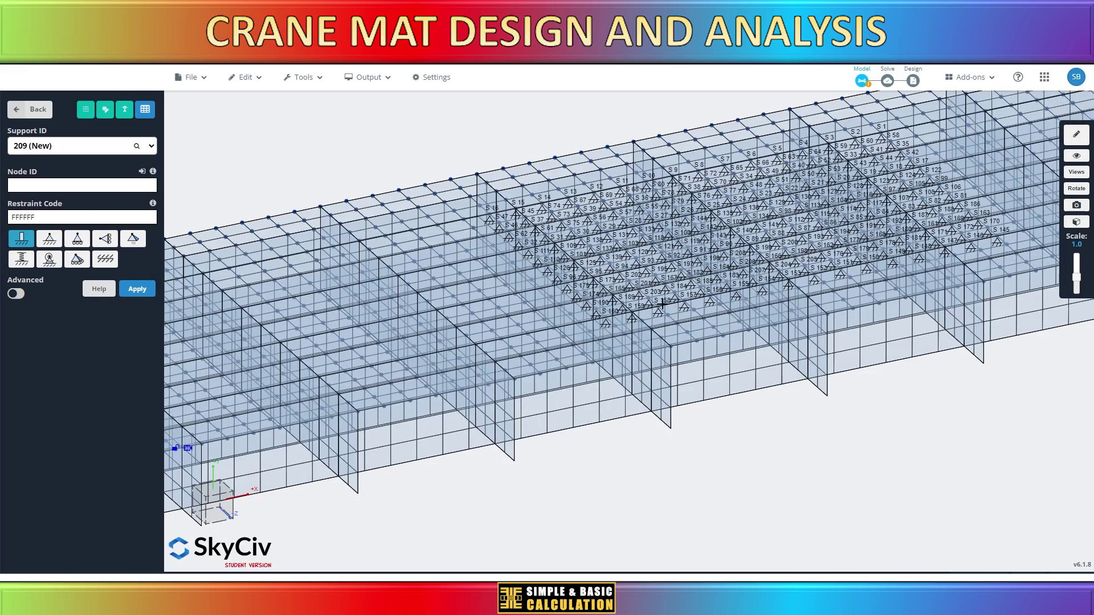
scroll(661, 304, down, 10)
drag(750, 405, 796, 453)
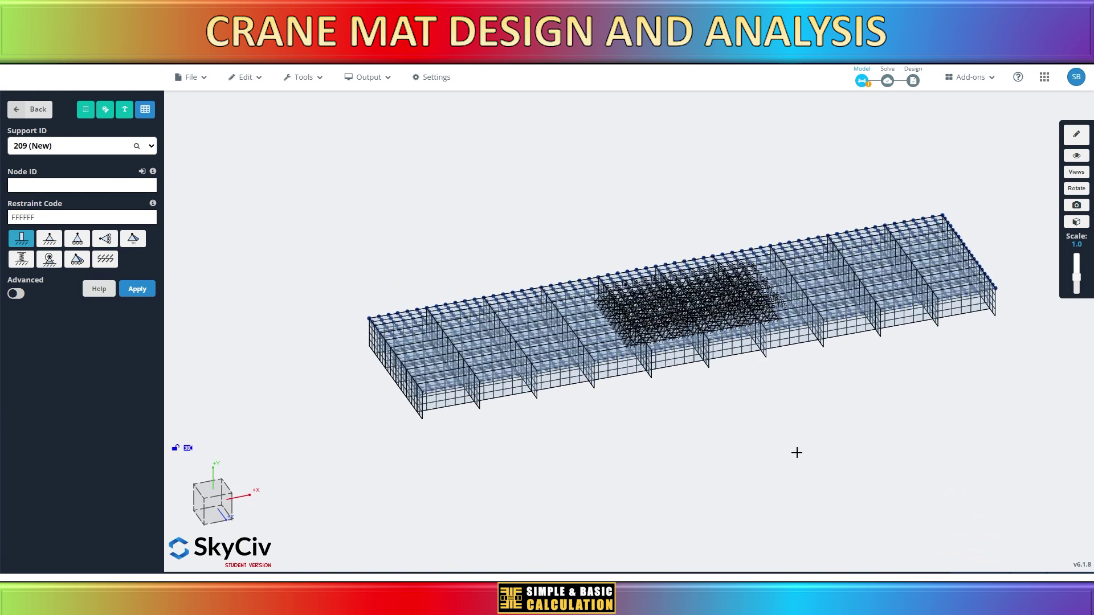
click(9, 114)
right_click(303, 249)
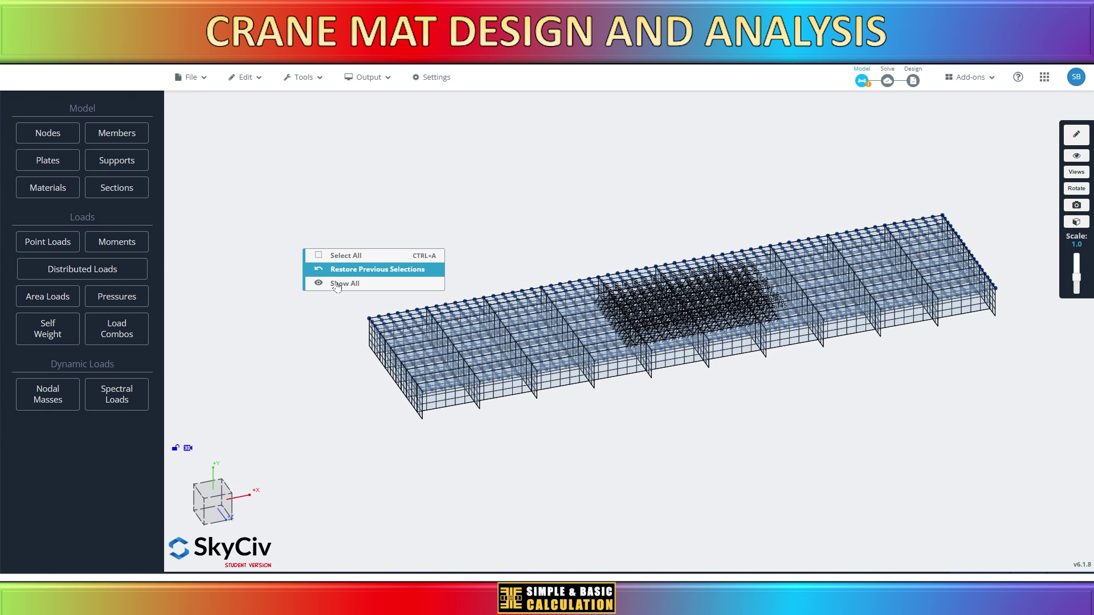
click(342, 283)
In front view, select the plates along the mat's lower edge
drag(579, 449, 586, 420)
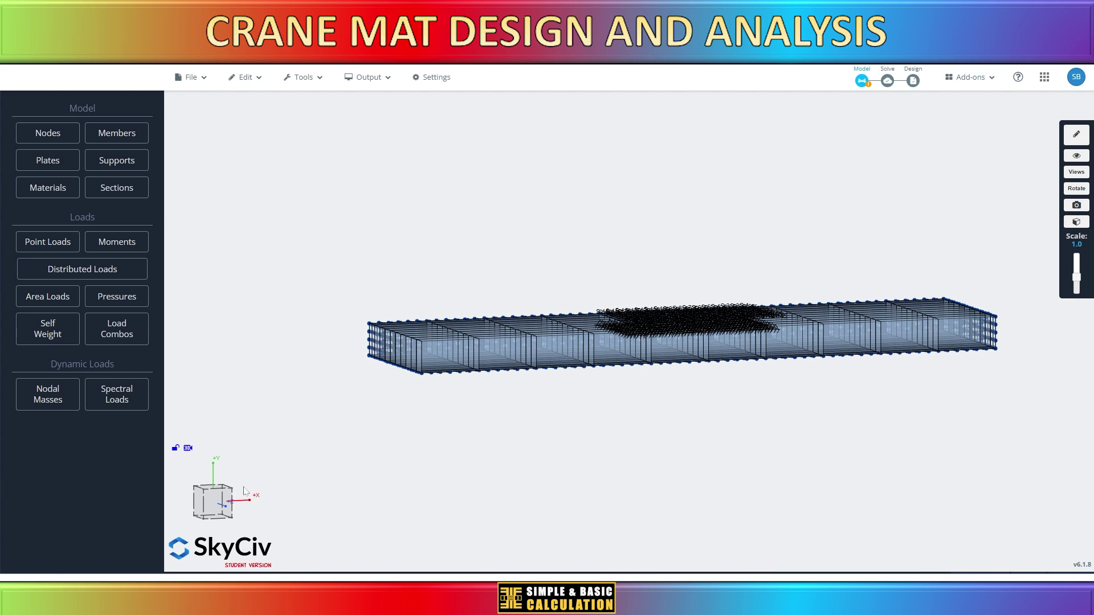
click(212, 502)
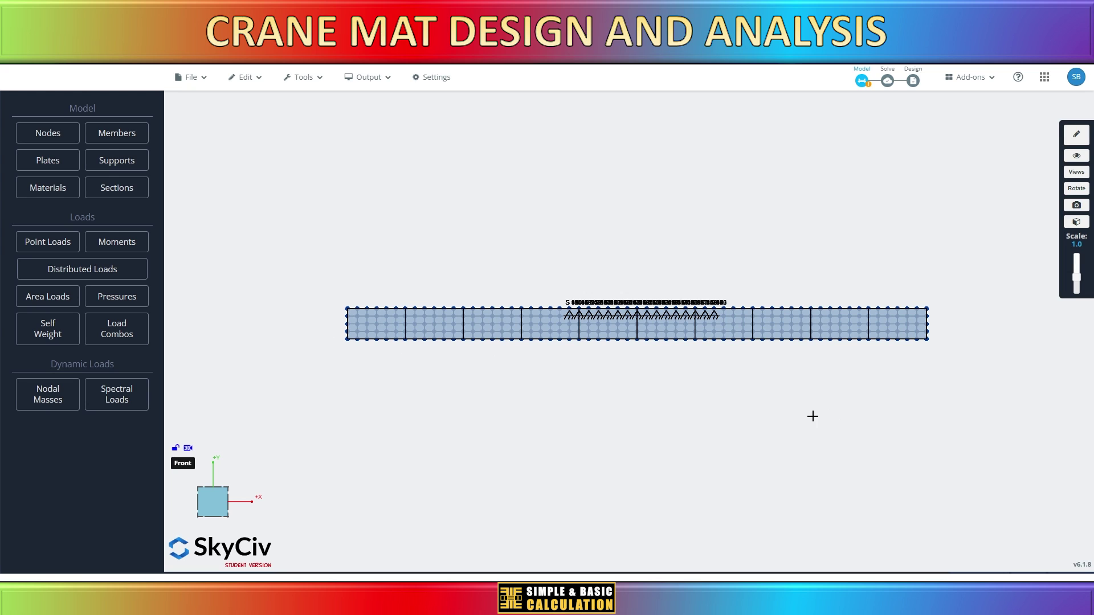
drag(1008, 393, 321, 337)
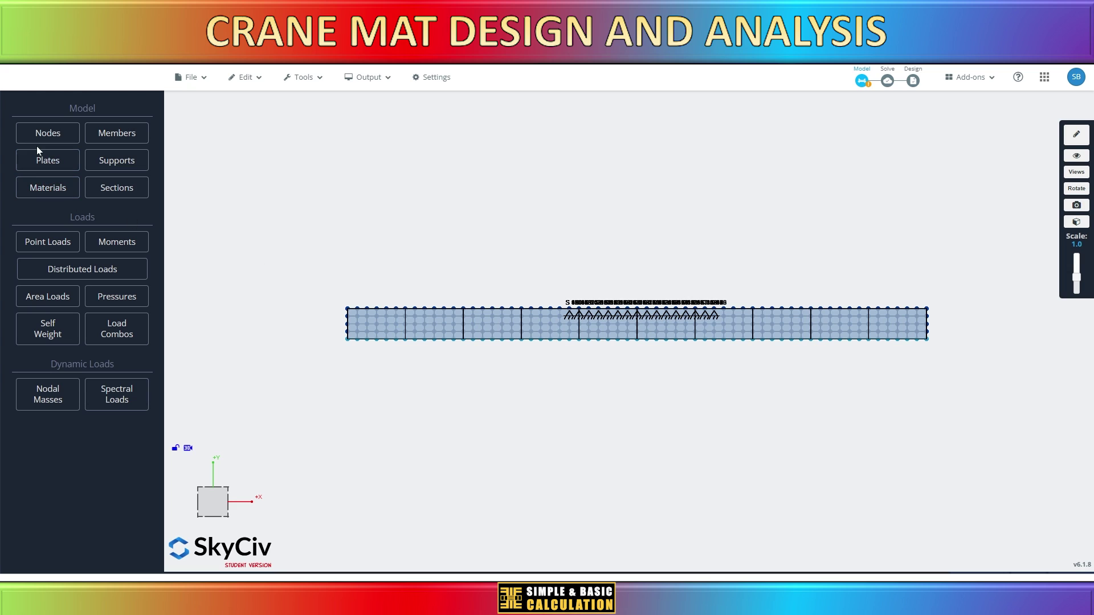
Apply a 200 kPa Y-direction pressure to plates 1, 26, 51, 76 and 101
click(116, 297)
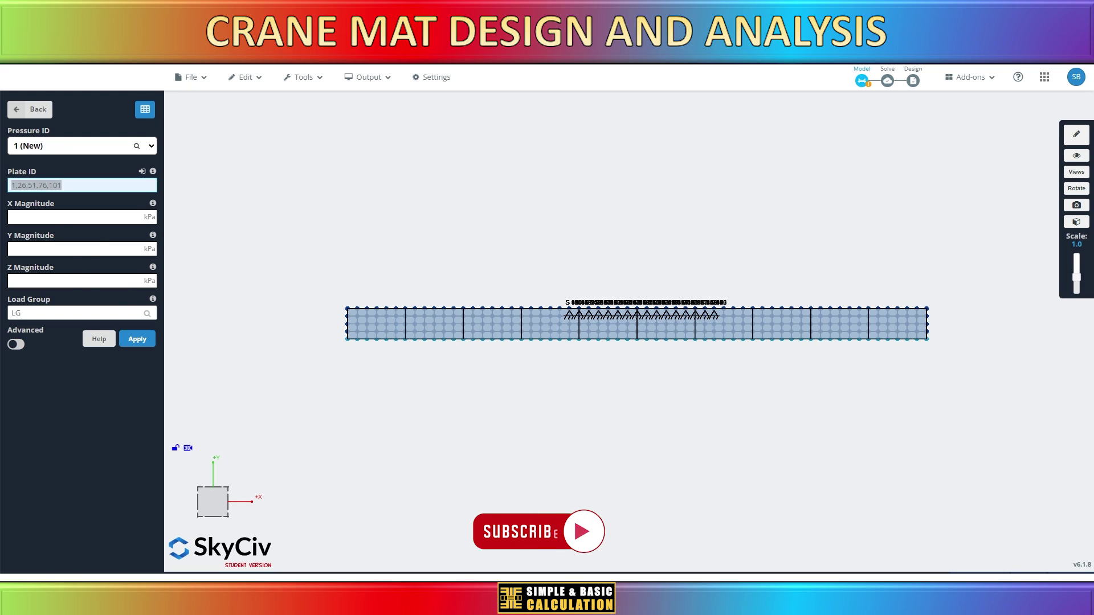
click(74, 248)
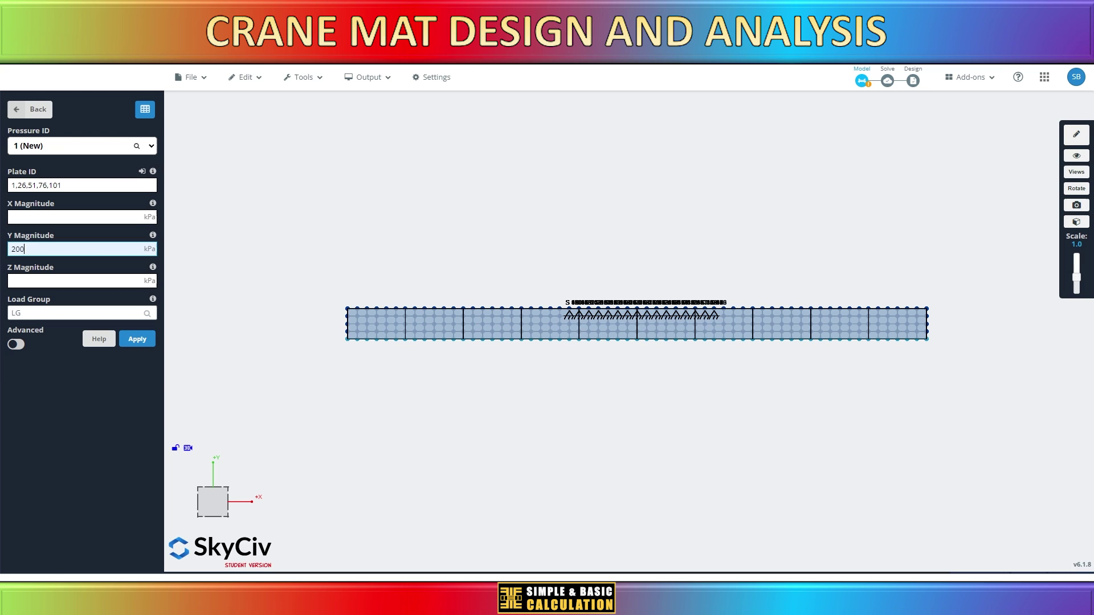
click(143, 345)
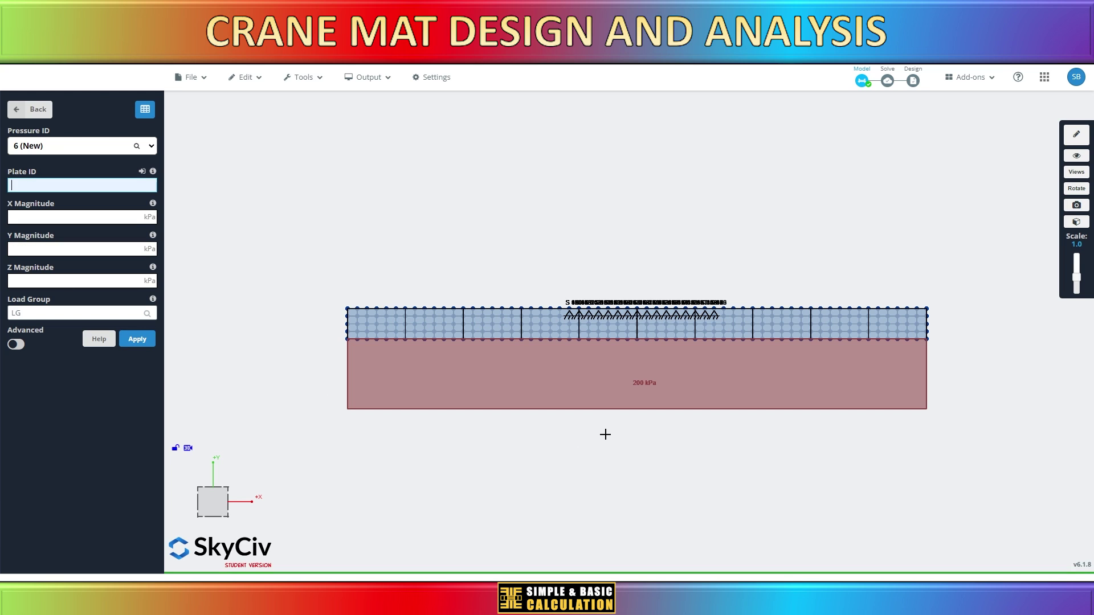
drag(538, 440, 592, 463)
scroll(610, 447, down, 3)
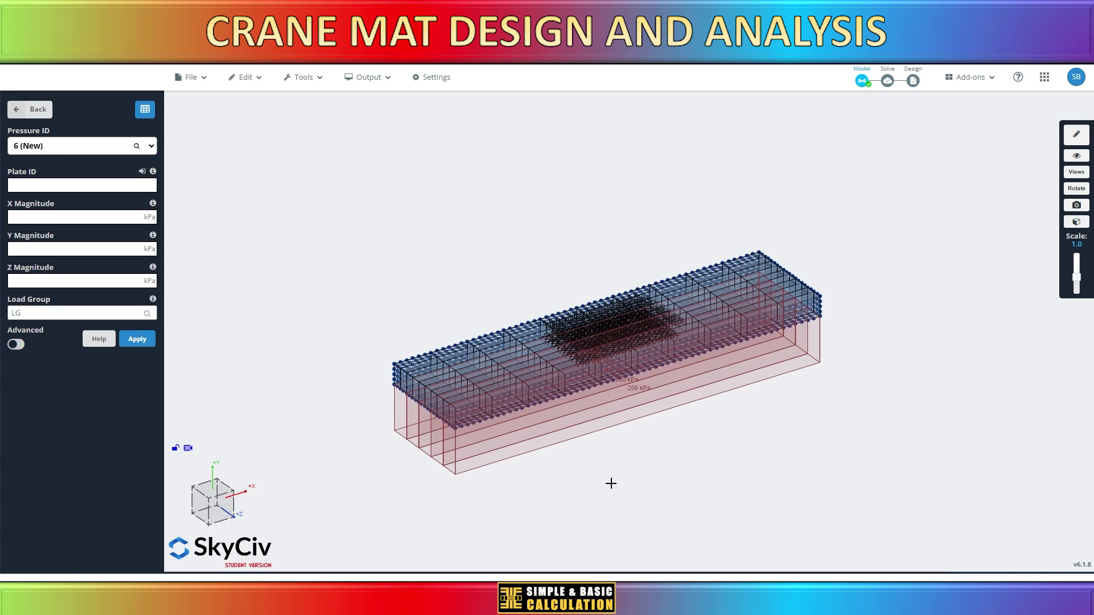
mouse_move(892, 86)
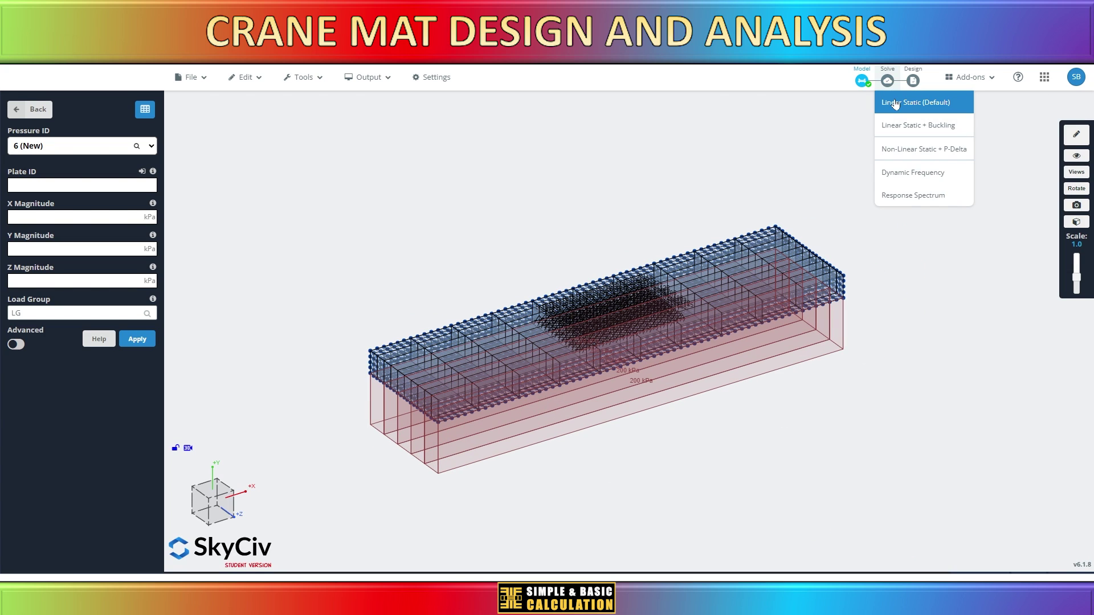
Solve a linear static analysis without auto-repair, accept the 5 warnings, and show 3D results
click(895, 104)
click(630, 399)
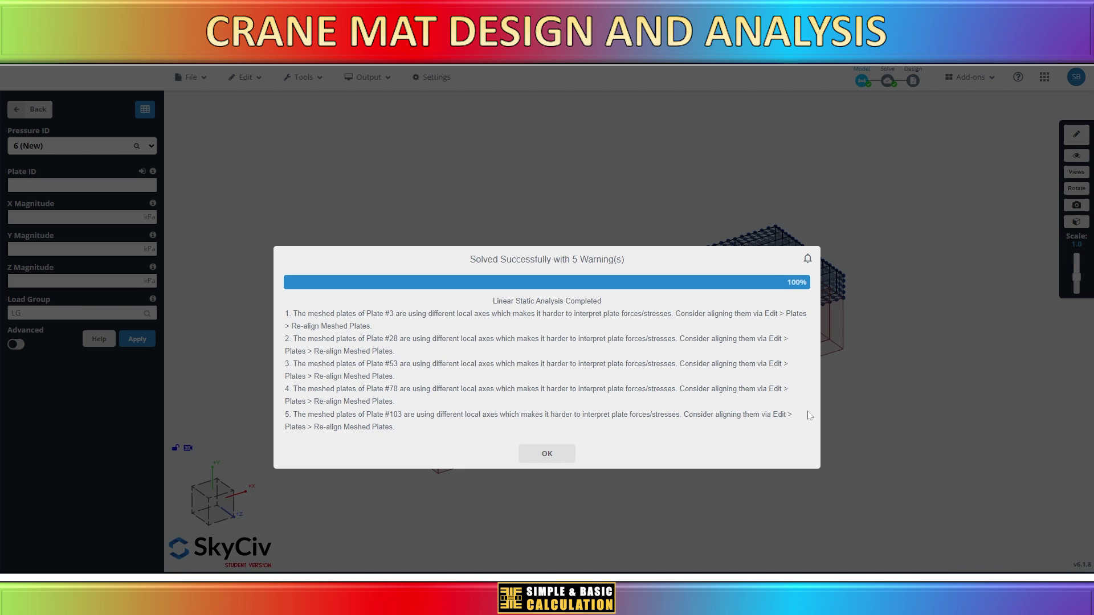
click(555, 453)
click(252, 77)
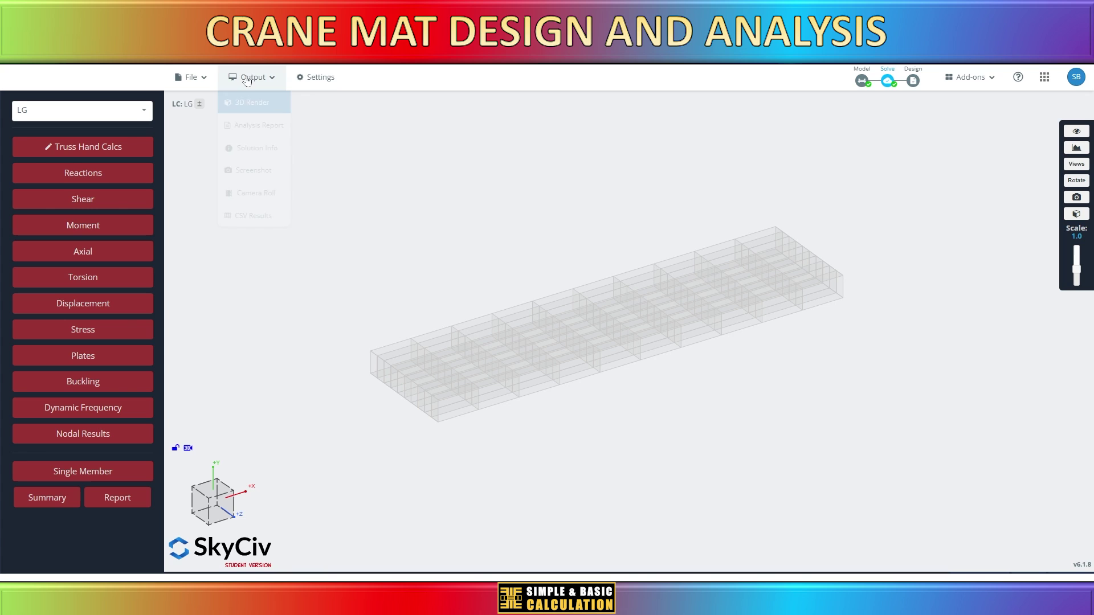
Show Displacement Sum plate contours on the mat in the 3D renderer
click(251, 102)
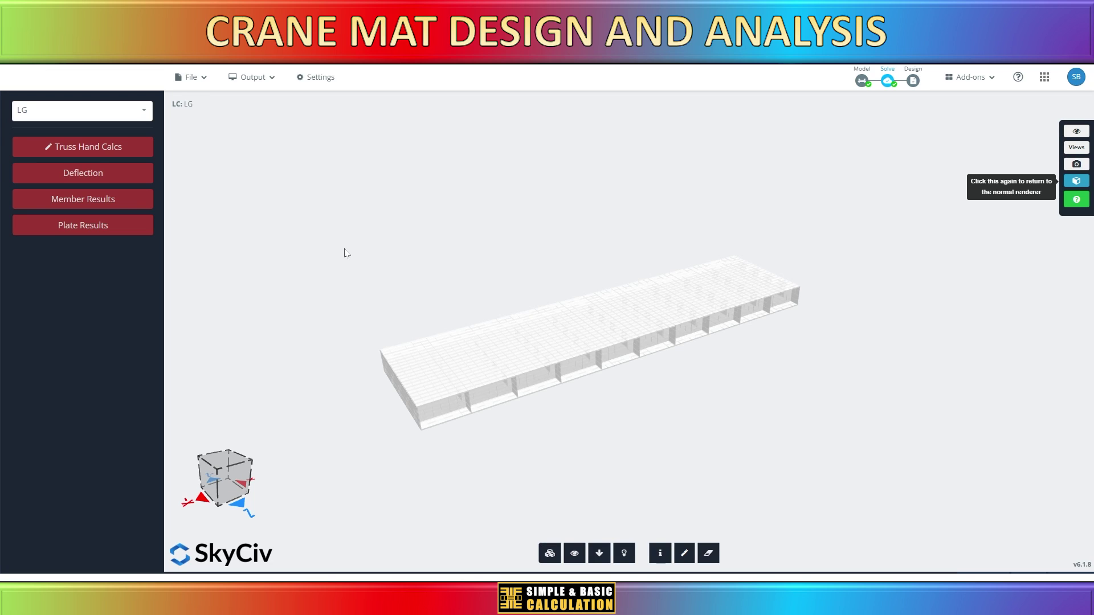
click(91, 226)
click(110, 182)
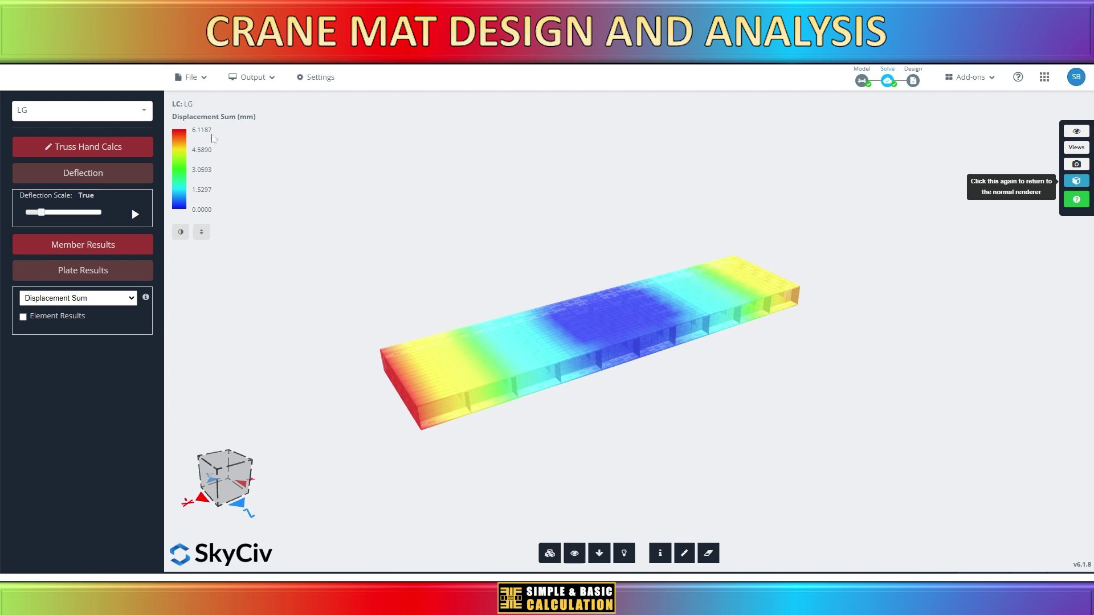
scroll(591, 442, up, 2)
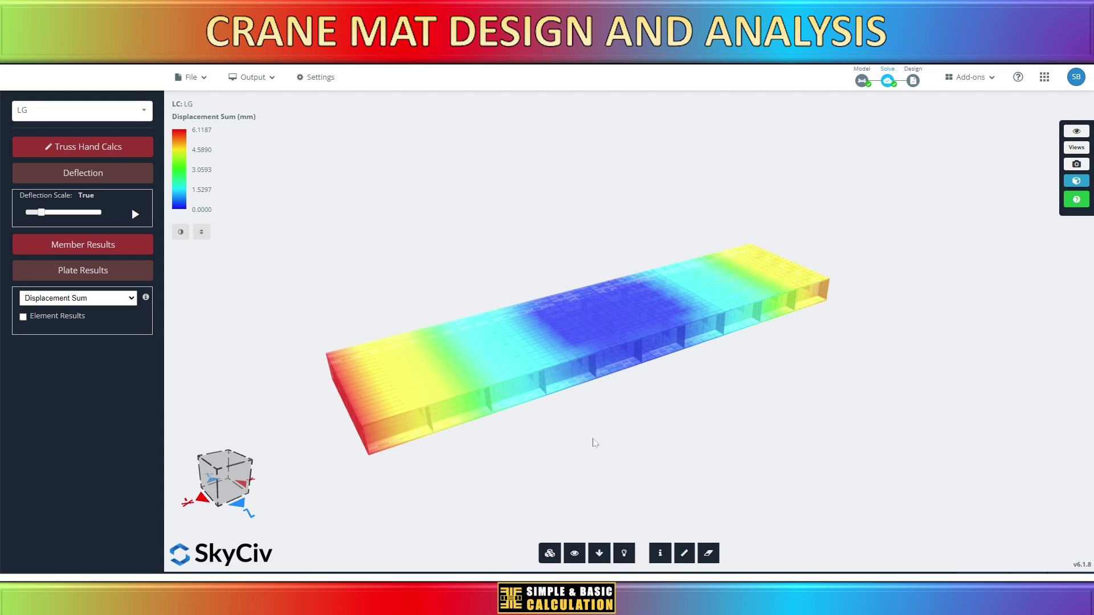
scroll(626, 396, down, 2)
drag(614, 422, 608, 402)
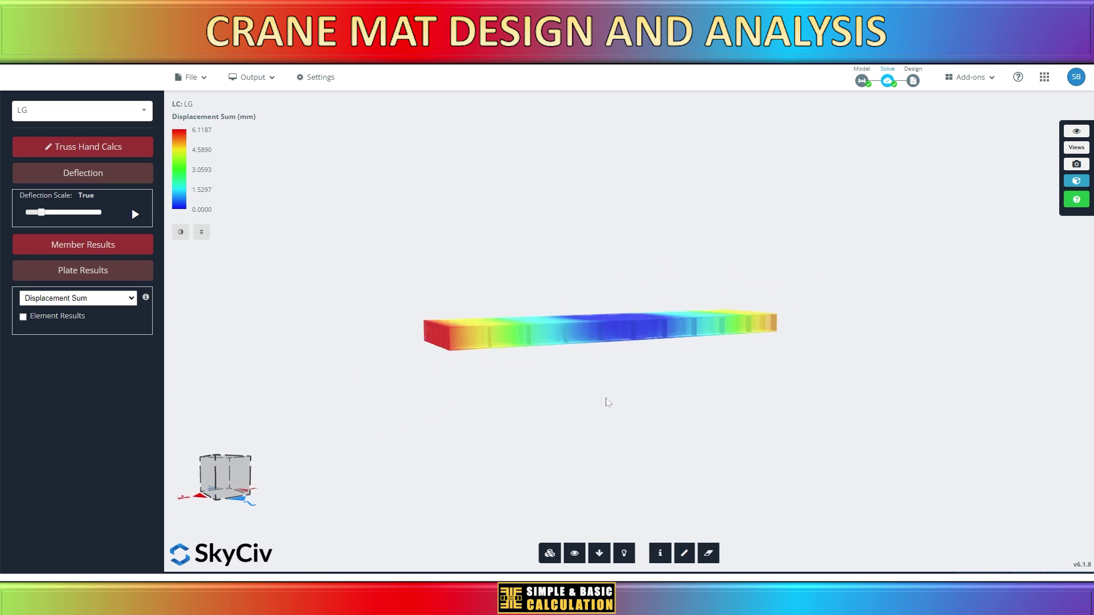
click(122, 297)
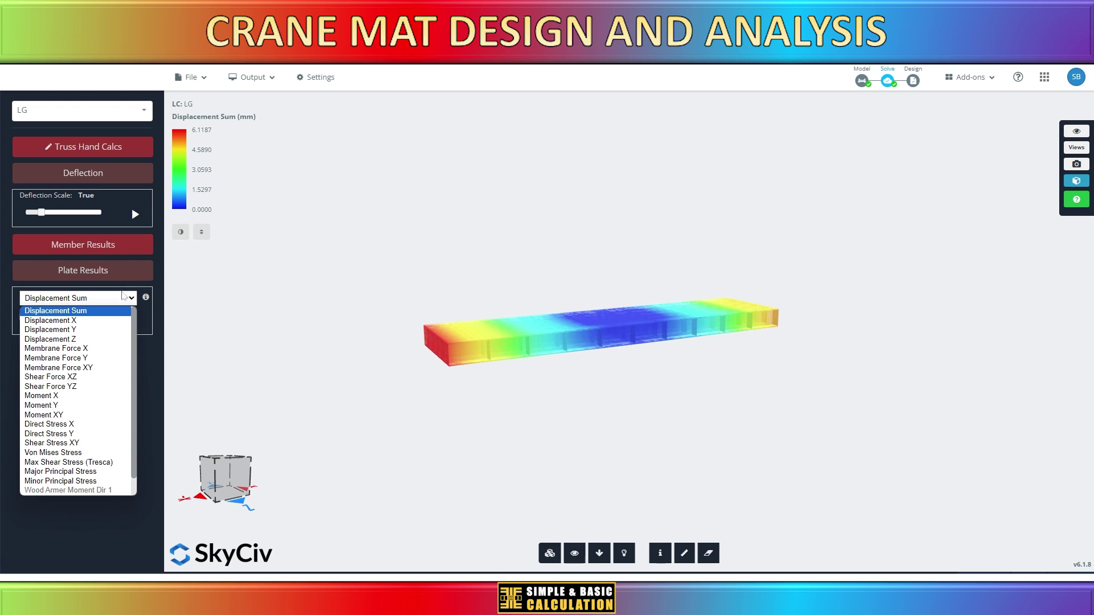
click(91, 311)
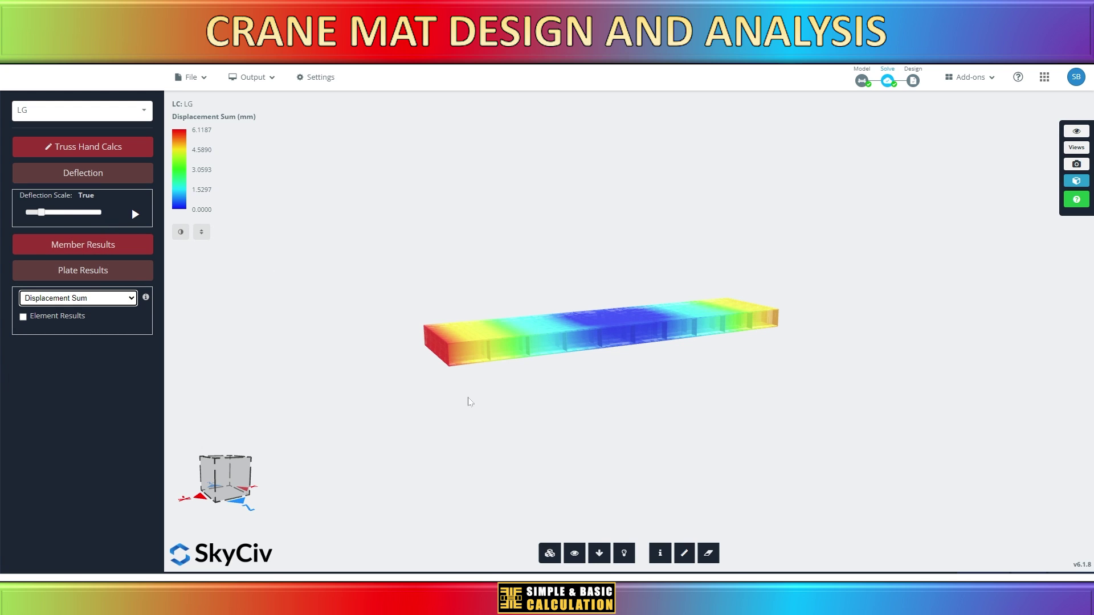
Slide the deflection scale to None, then back to True
mouse_move(470, 402)
mouse_down()
mouse_move(494, 440)
mouse_move(438, 341)
mouse_move(462, 418)
mouse_up()
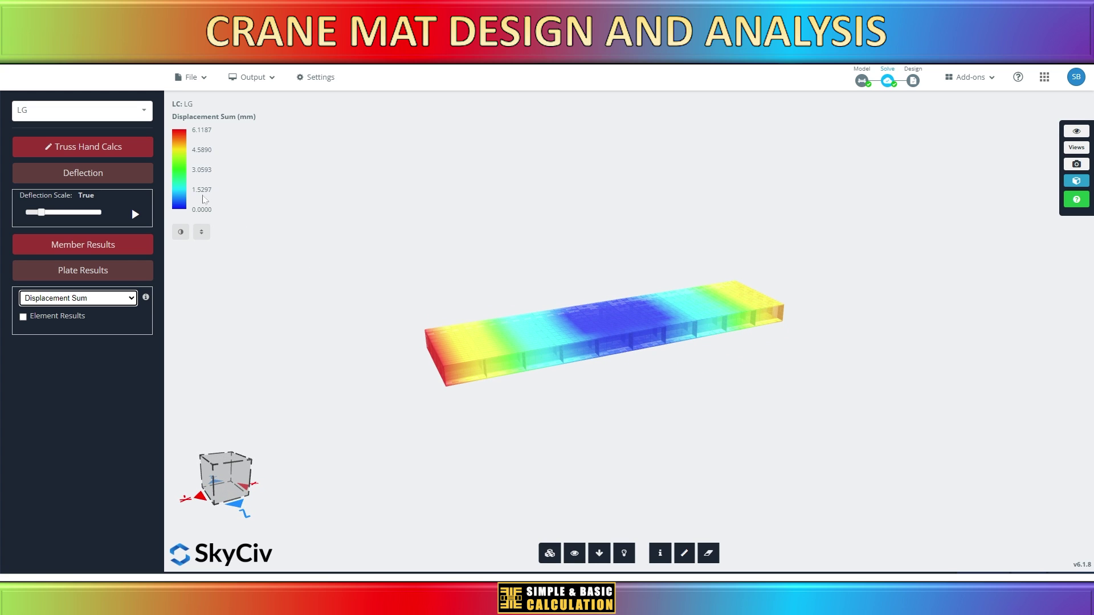
scroll(492, 386, up, 3)
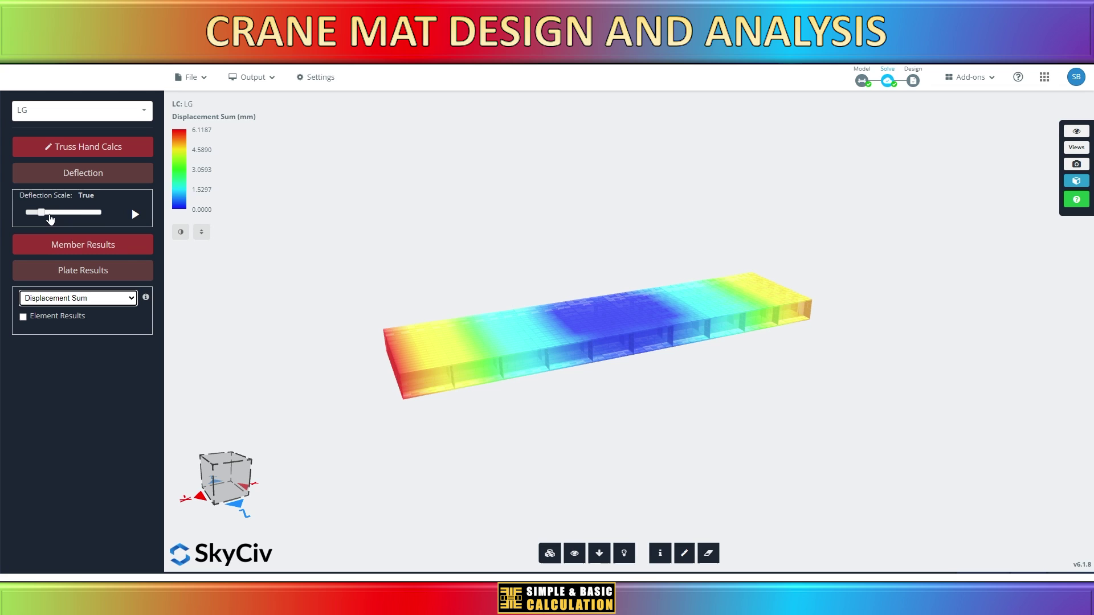
drag(39, 217, 25, 213)
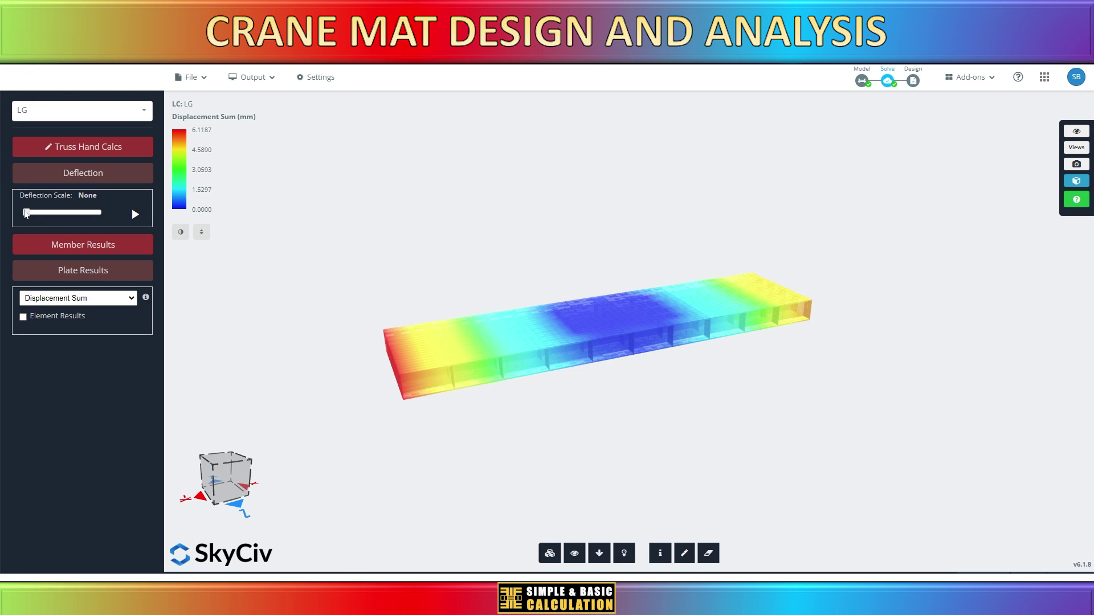
mouse_move(30, 214)
mouse_down()
mouse_move(100, 215)
mouse_move(43, 214)
mouse_up()
scroll(623, 371, up, 5)
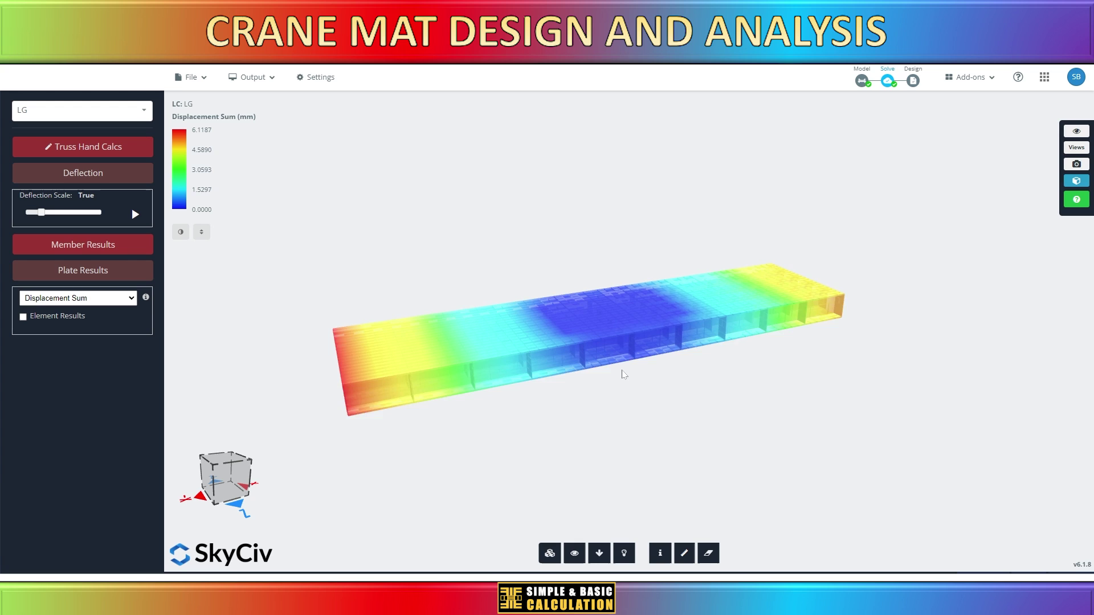
scroll(589, 321, down, 3)
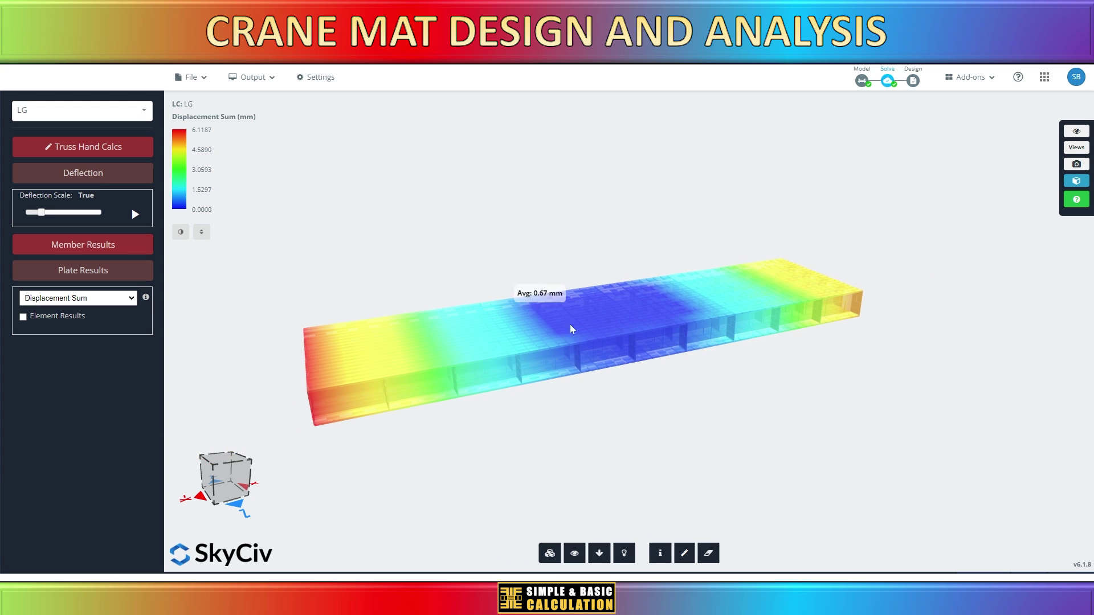
scroll(606, 339, down, 2)
drag(625, 416, 646, 428)
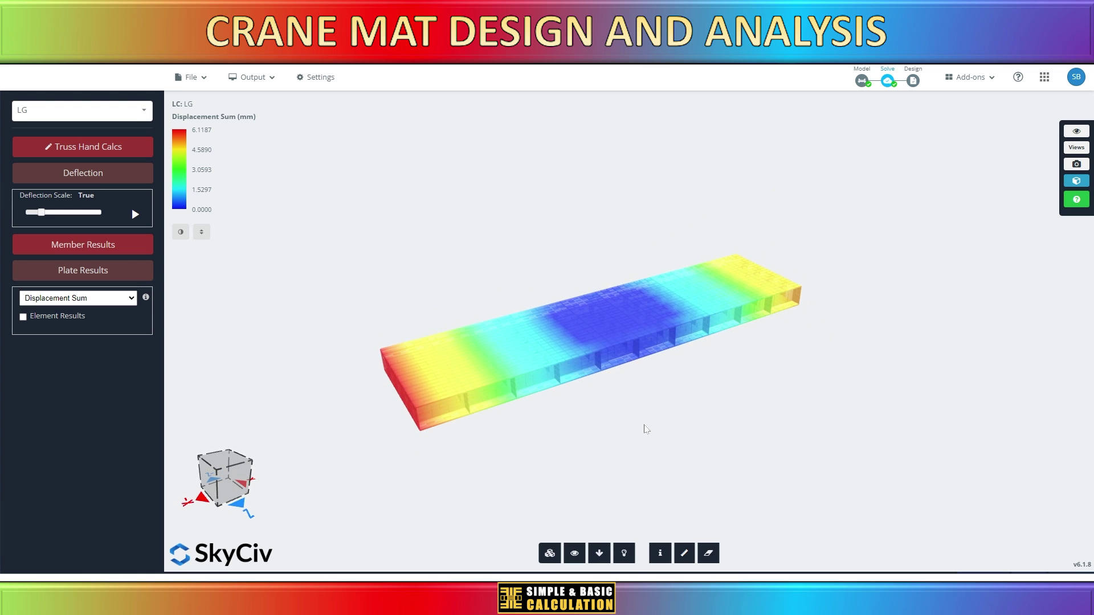
scroll(579, 415, up, 2)
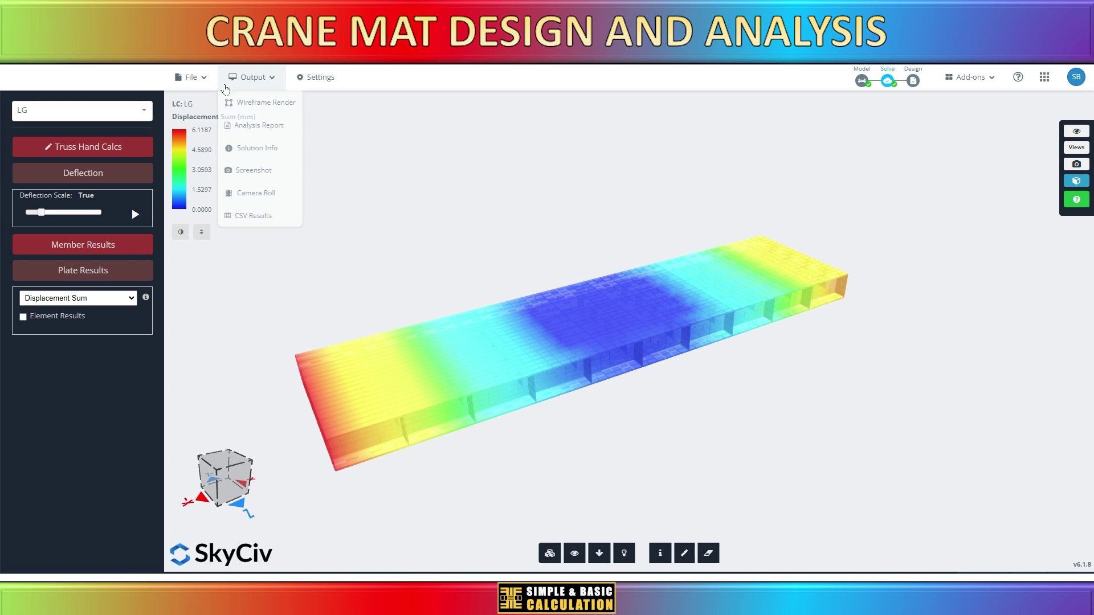
mouse_move(888, 81)
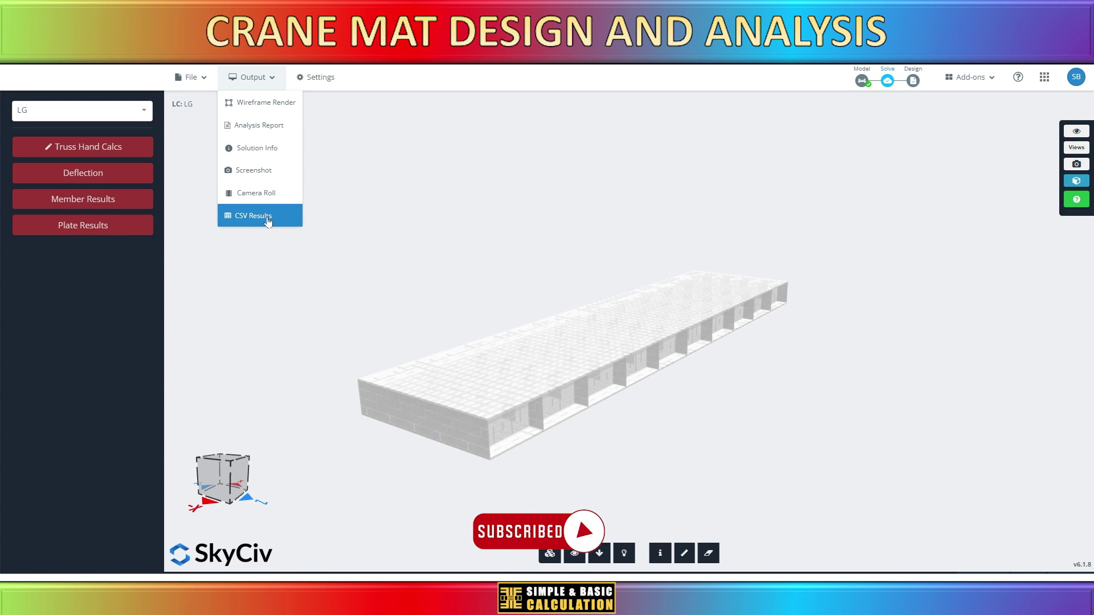
click(98, 181)
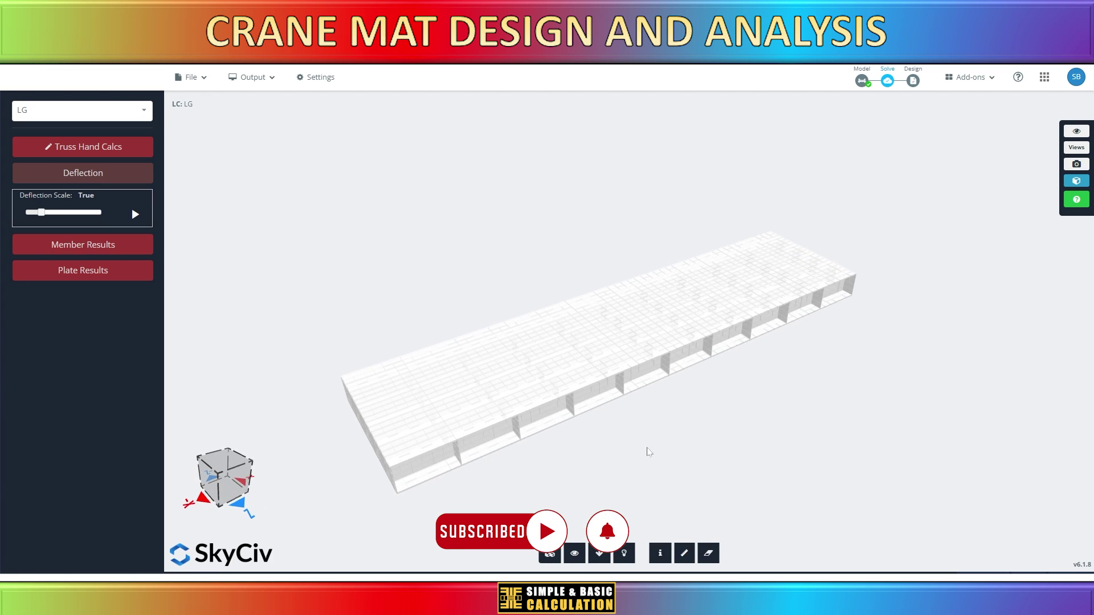
click(83, 270)
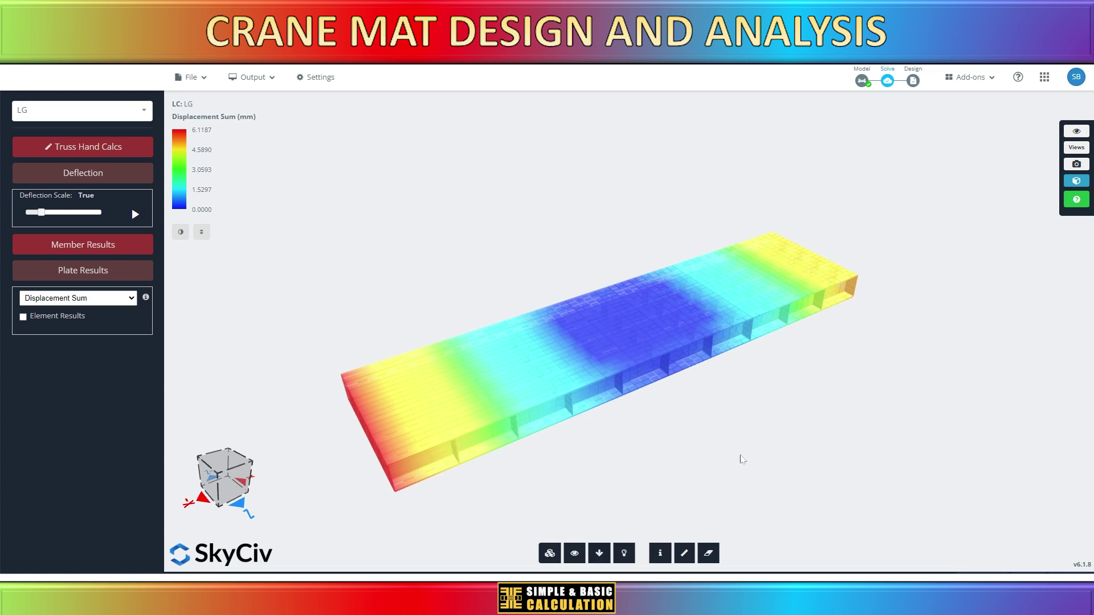
mouse_move(740, 455)
mouse_down()
mouse_move(735, 439)
mouse_move(821, 435)
mouse_move(885, 405)
mouse_move(860, 394)
mouse_move(804, 447)
mouse_move(772, 435)
mouse_move(730, 361)
mouse_move(669, 435)
mouse_up()
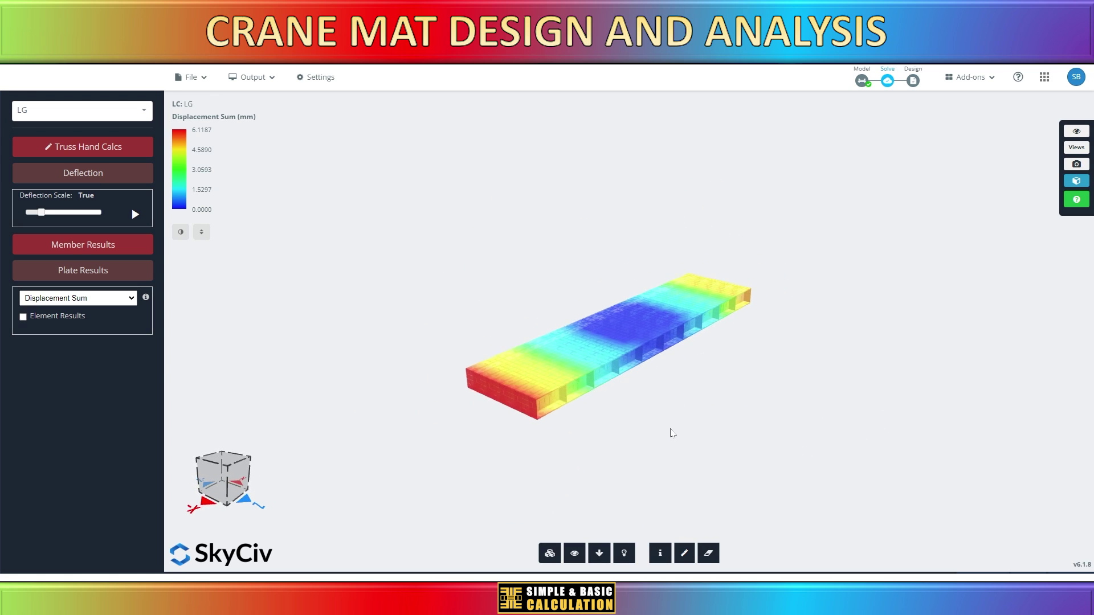
scroll(604, 482, up, 2)
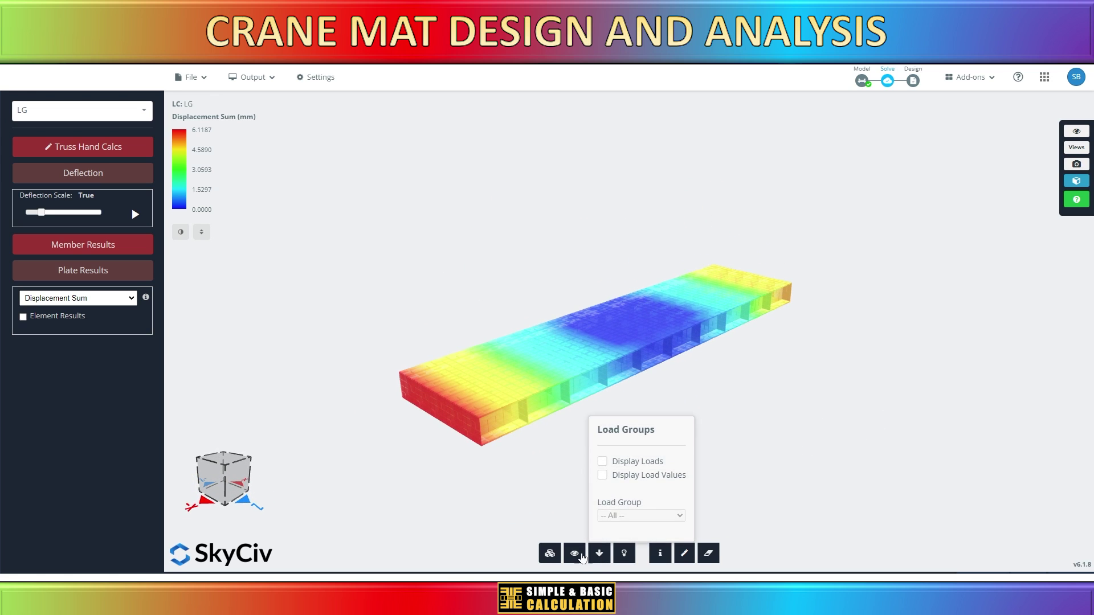
Tick Floor Grid in Display Items and zoom in on the mat
mouse_move(575, 554)
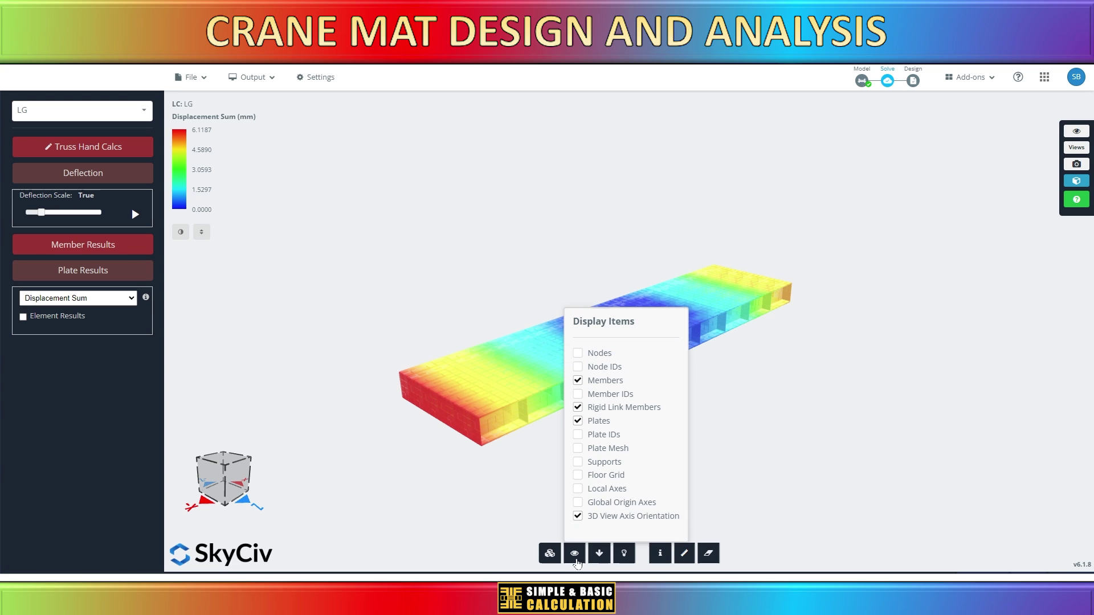
click(605, 481)
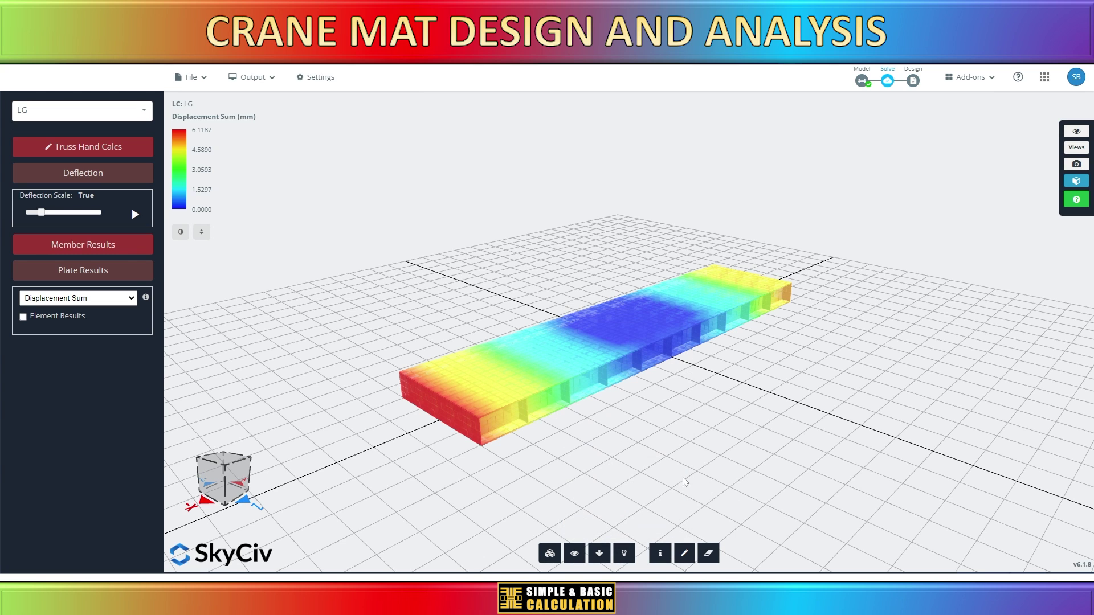
mouse_move(574, 554)
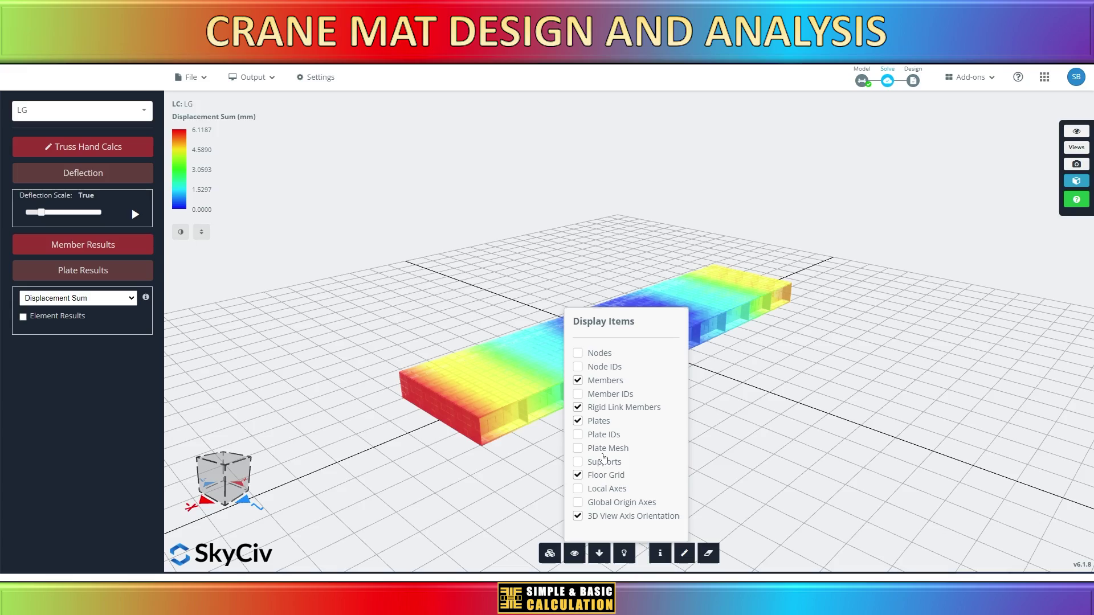
scroll(778, 525, up, 2)
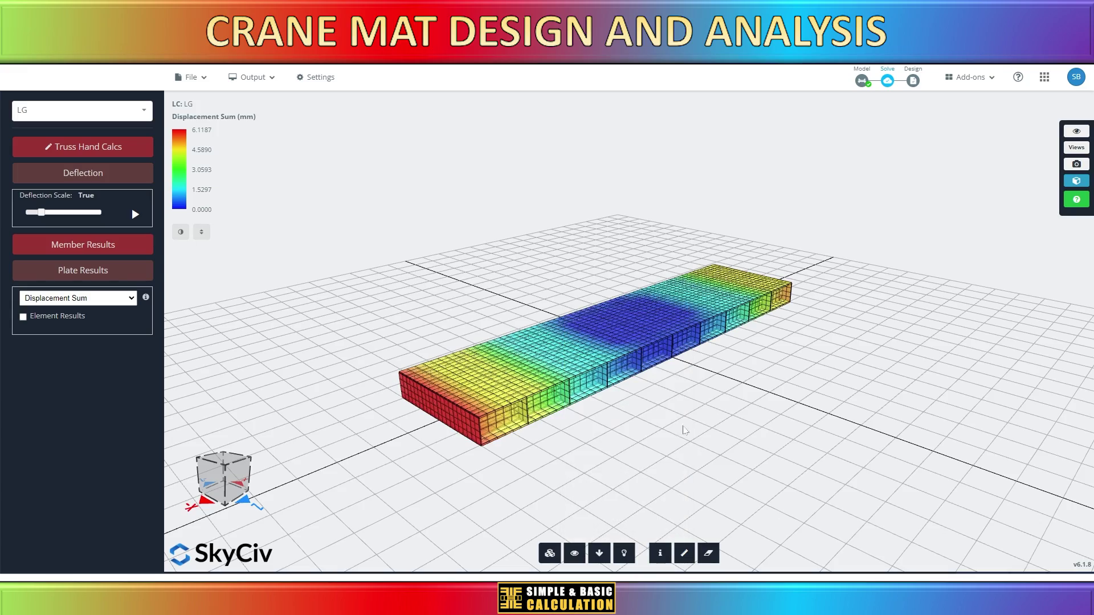
scroll(633, 376, up, 3)
drag(688, 489, 712, 485)
drag(702, 415, 605, 468)
mouse_move(604, 465)
mouse_down()
mouse_move(628, 464)
mouse_move(618, 457)
mouse_up()
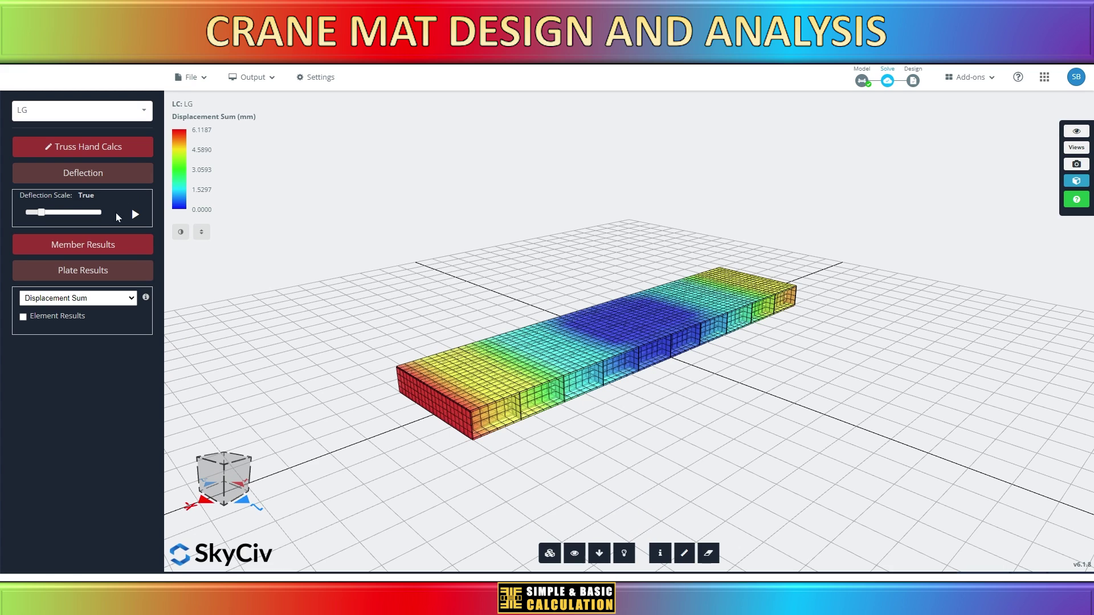
Set the deflection scale to Auto, then back to True
click(47, 214)
drag(48, 219, 57, 218)
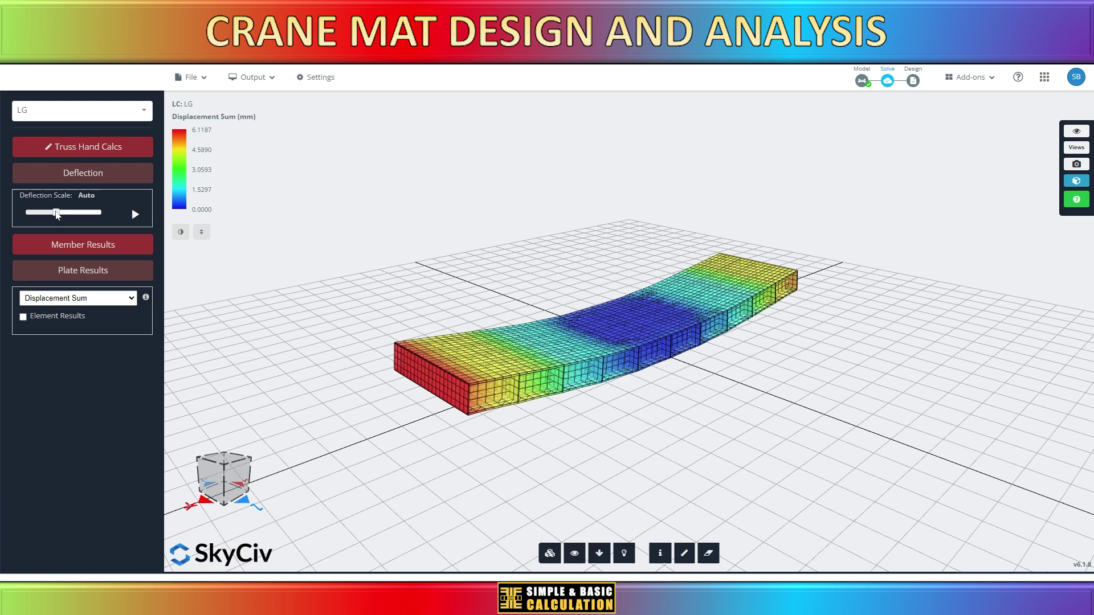
drag(56, 214, 46, 213)
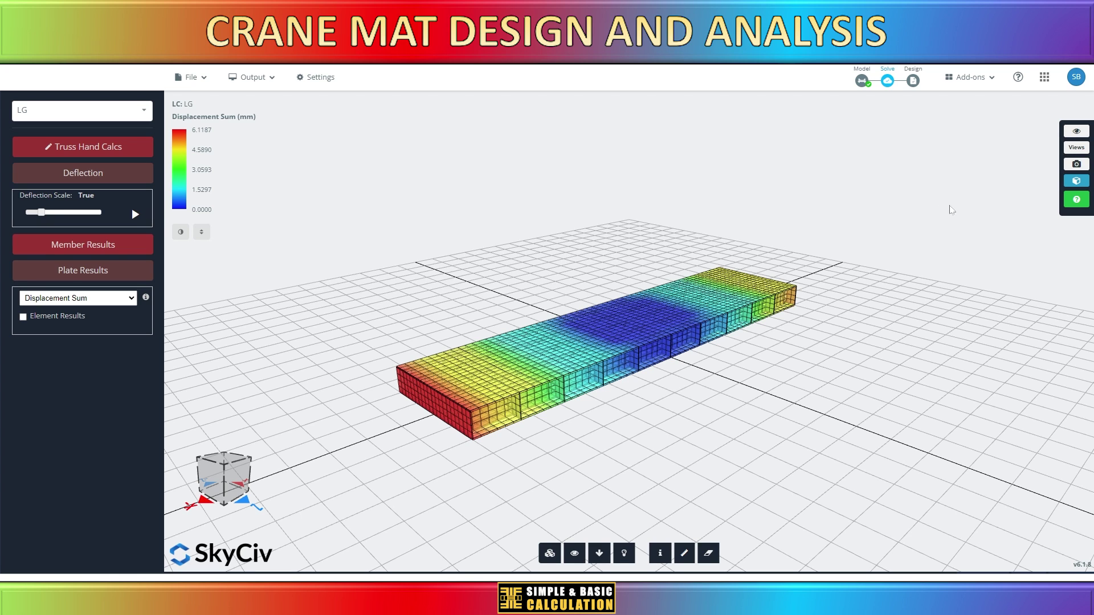
mouse_move(933, 361)
mouse_down()
mouse_move(862, 415)
mouse_move(705, 409)
mouse_move(683, 341)
mouse_move(702, 352)
mouse_move(949, 362)
mouse_up()
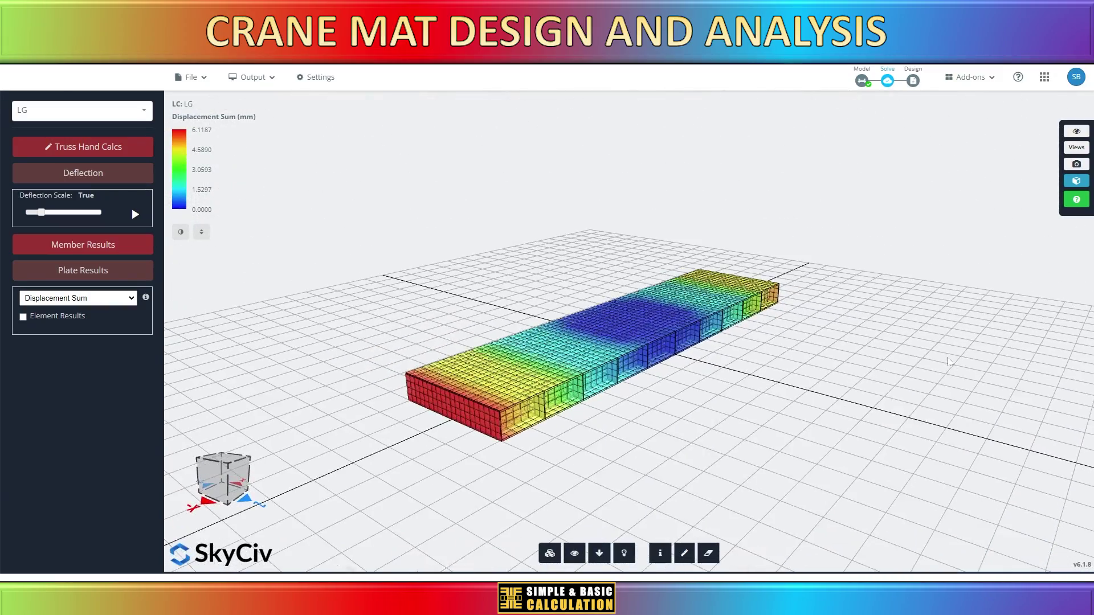